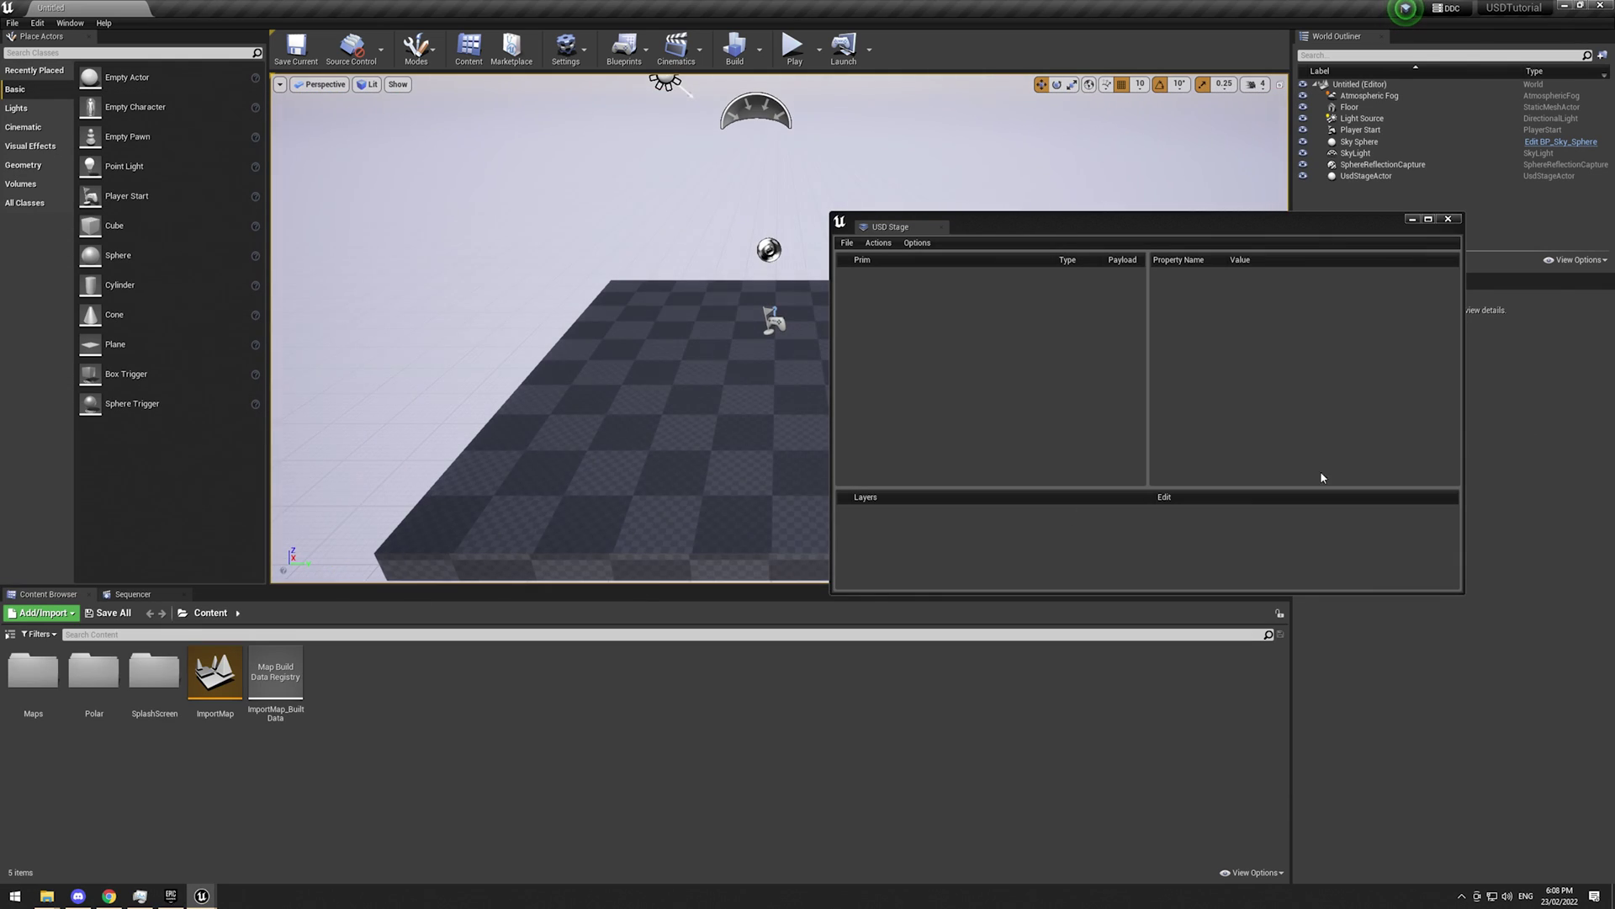
# - Close the USD Stage window and open the project's Maps folder
pyautogui.click(1448, 219)
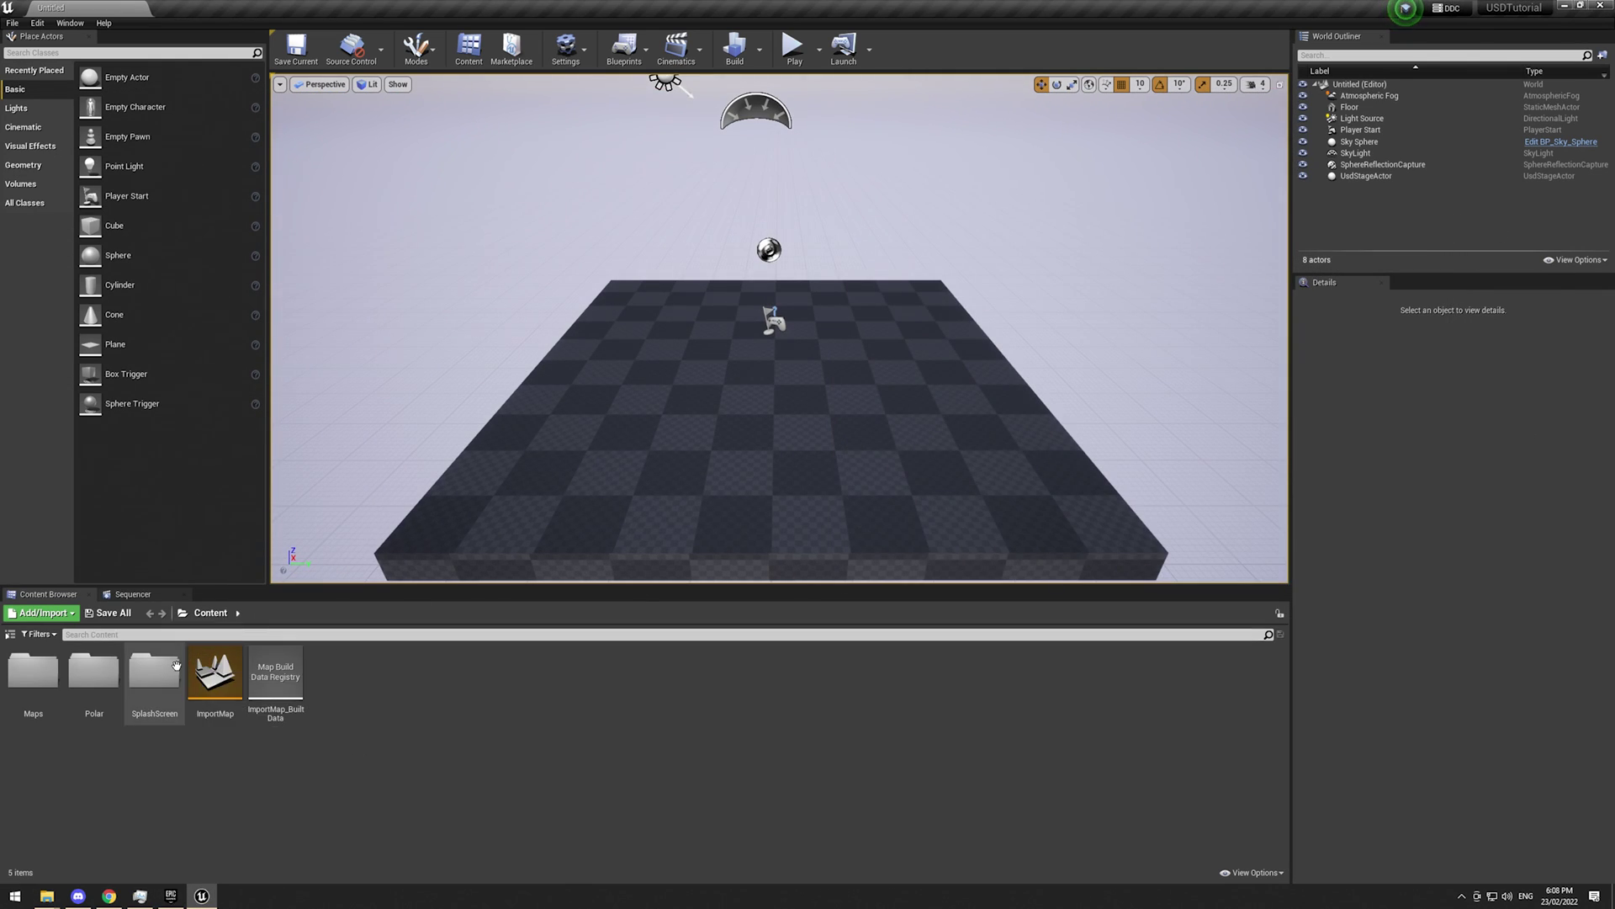
pyautogui.doubleClick(103, 710)
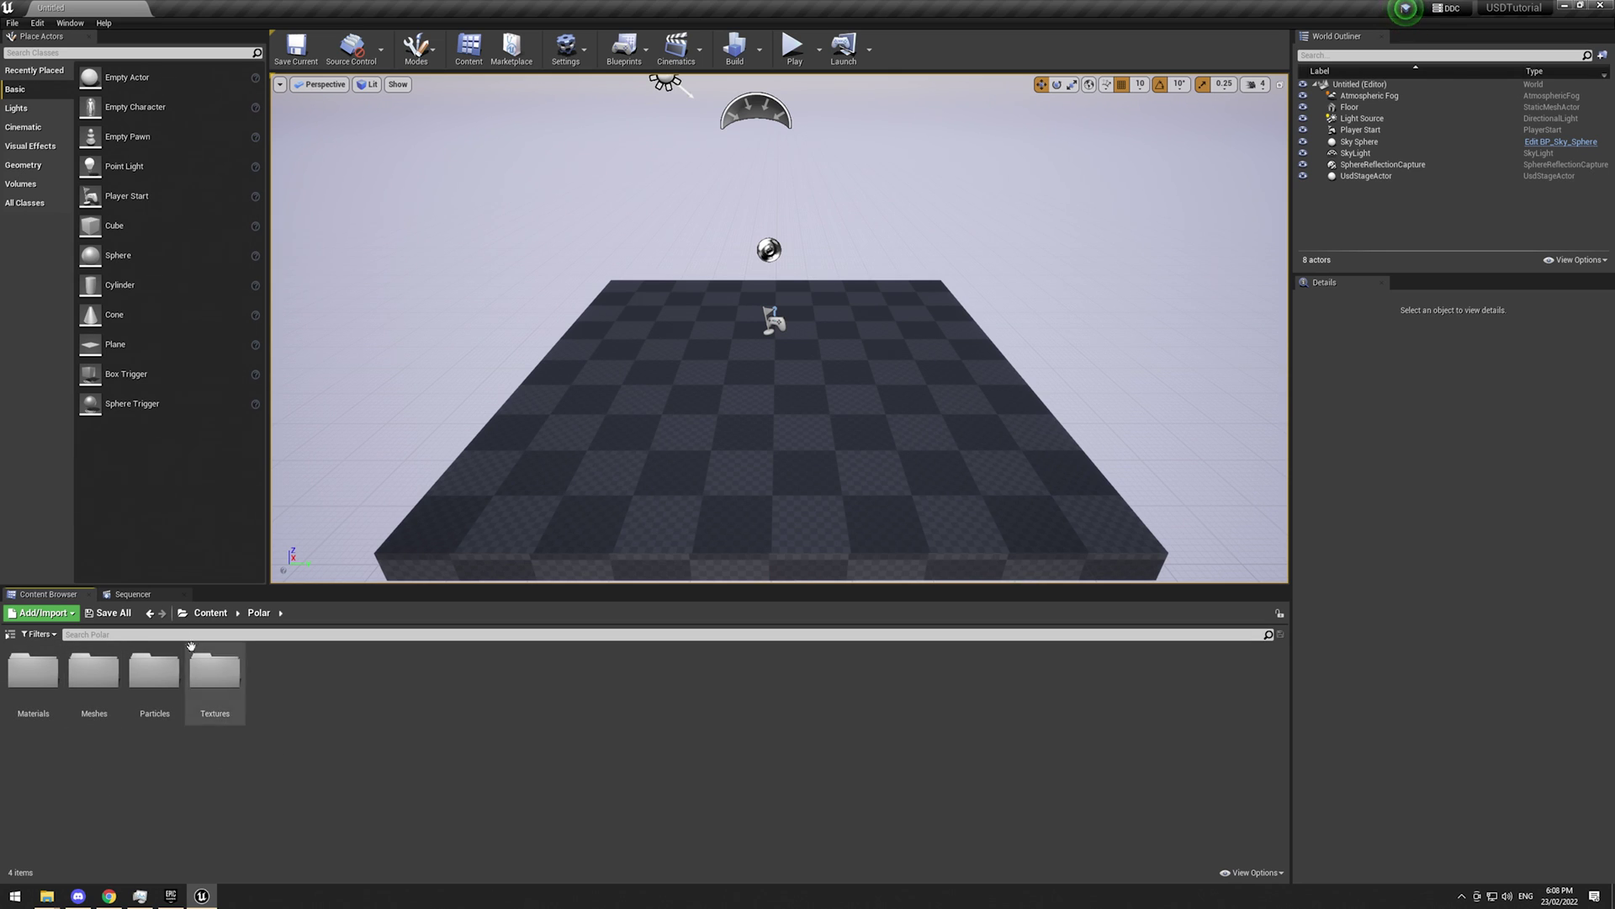
pyautogui.click(211, 612)
pyautogui.click(47, 702)
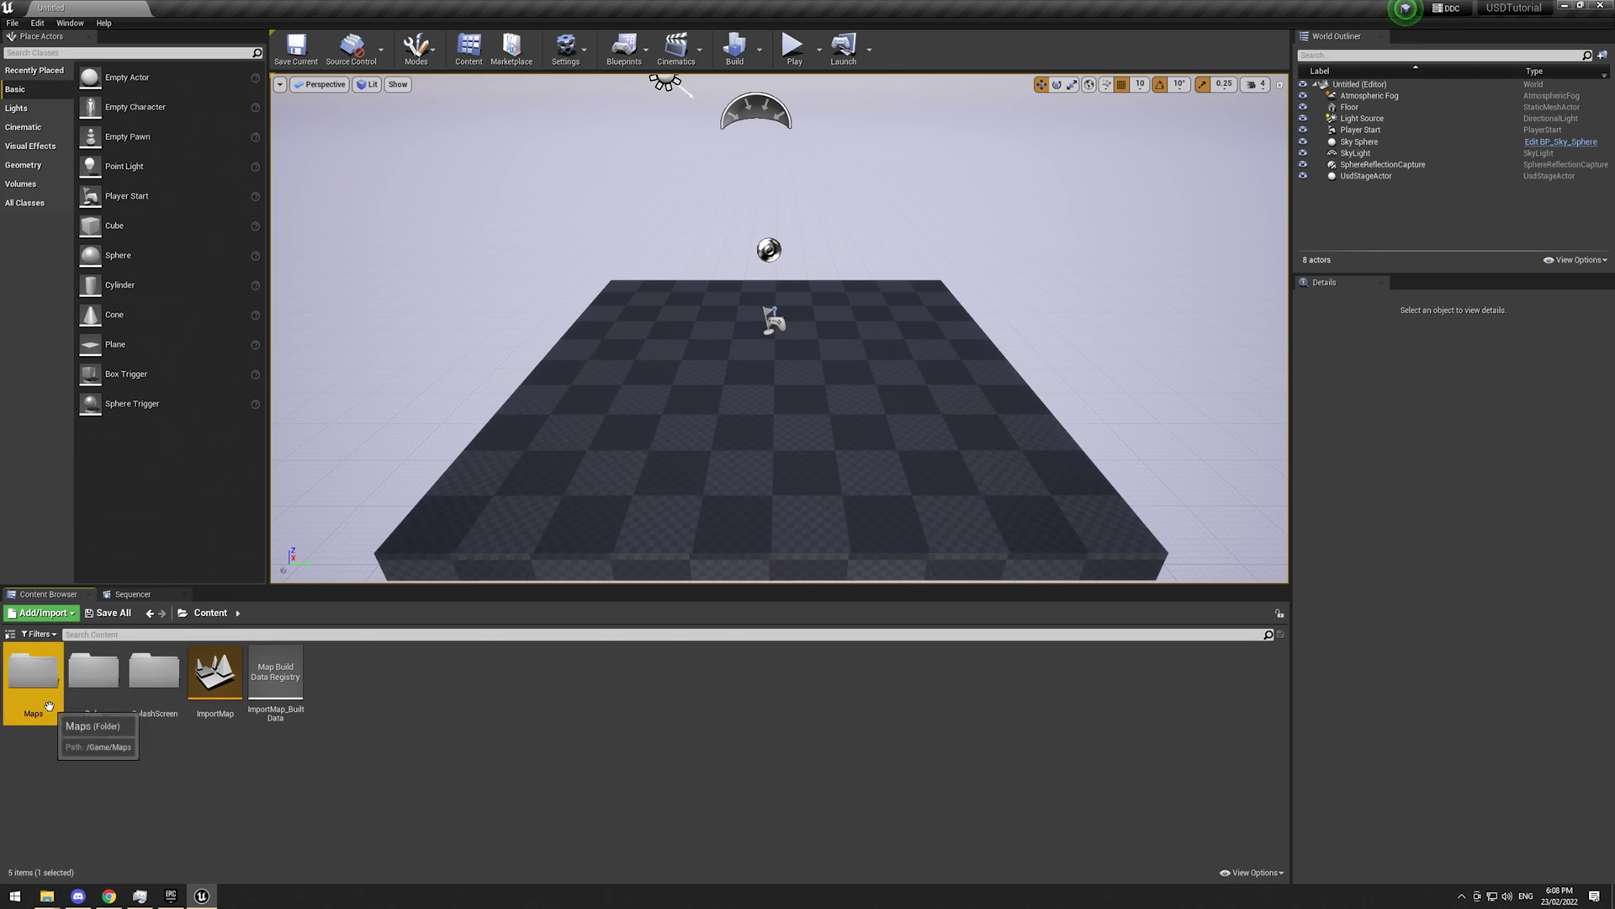
pyautogui.doubleClick(49, 705)
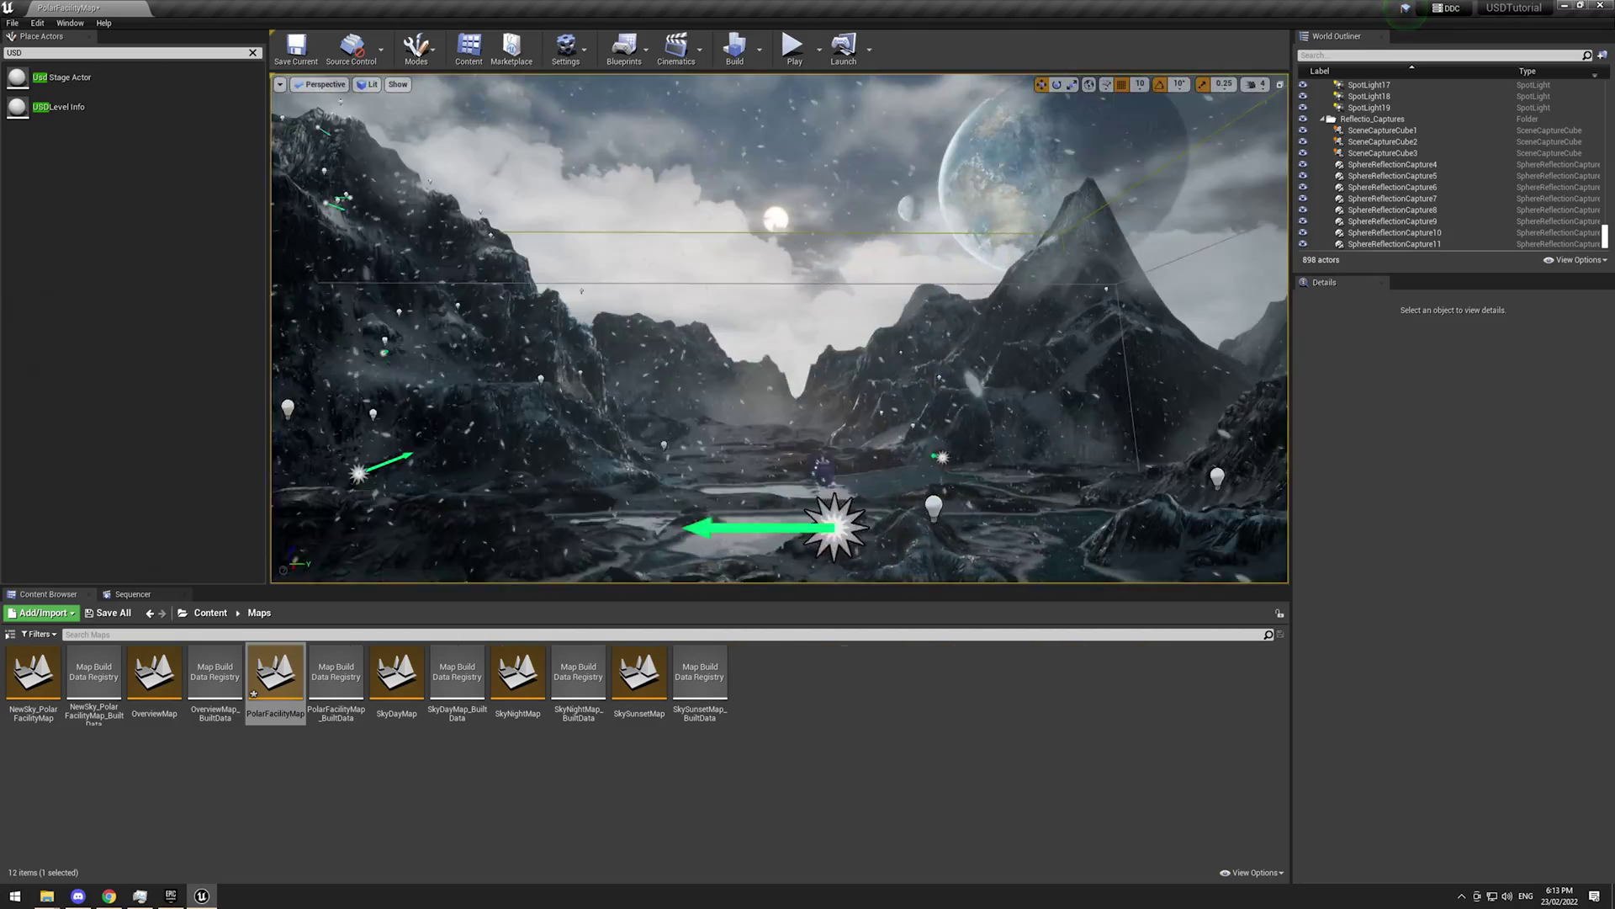
# - Examine the PolarFacilityMap level, from the snowy mountains outside to the interior of the facility
pyautogui.moveTo(779, 328); pyautogui.dragTo(1177, 269, button='right')
pyautogui.press('w')
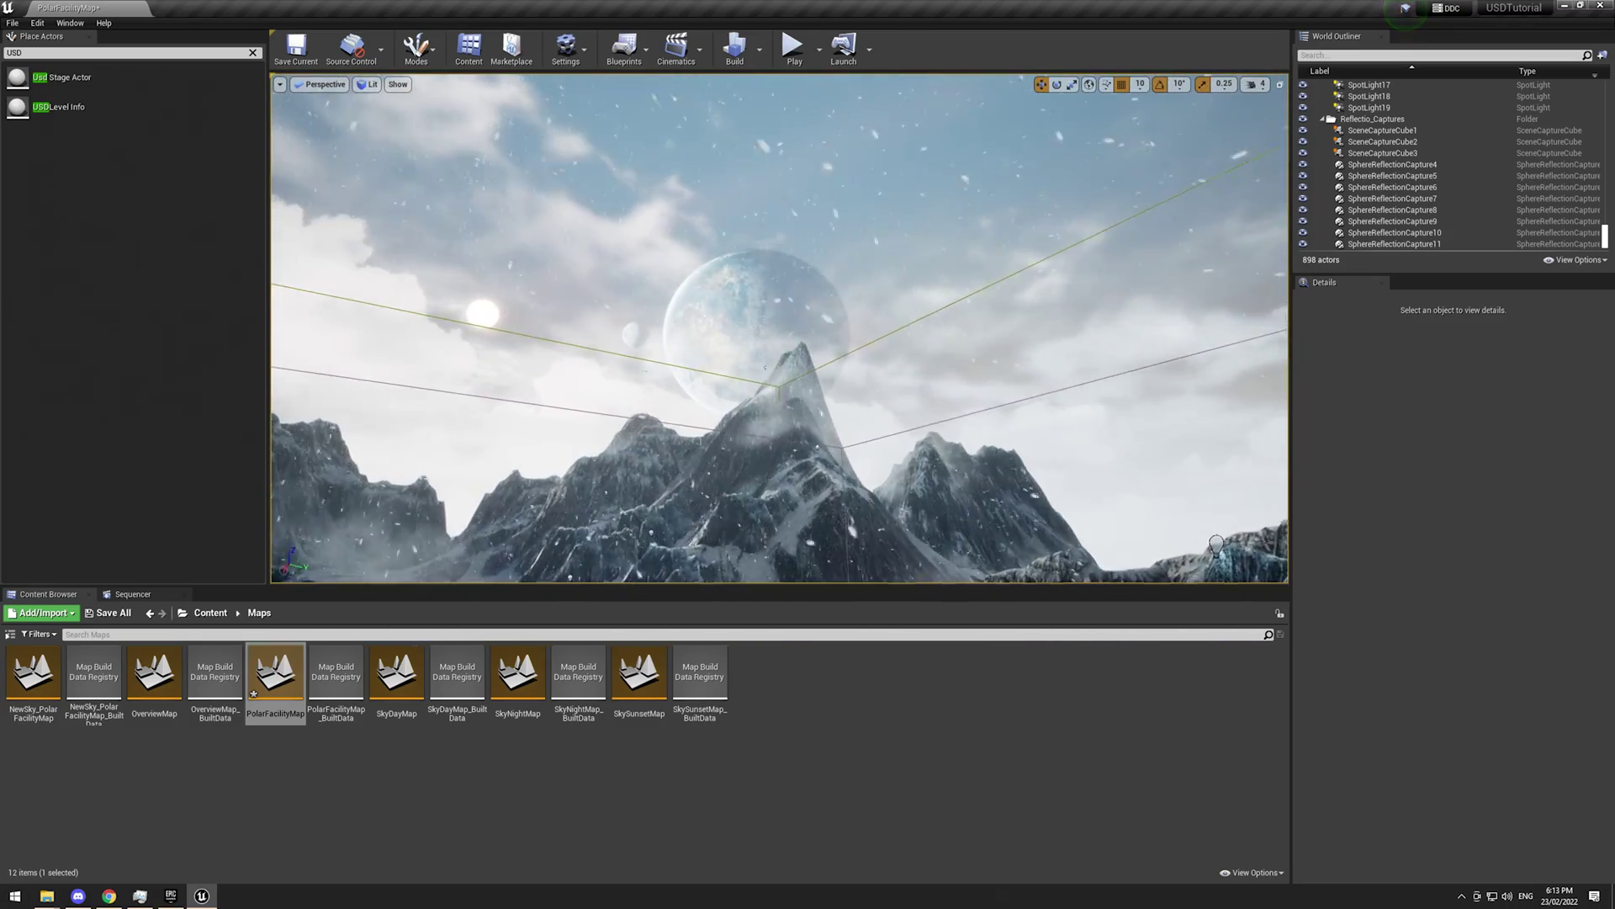
pyautogui.press('w')
pyautogui.moveTo(779, 328); pyautogui.dragTo(1178, 362, button='right')
pyautogui.press('w')
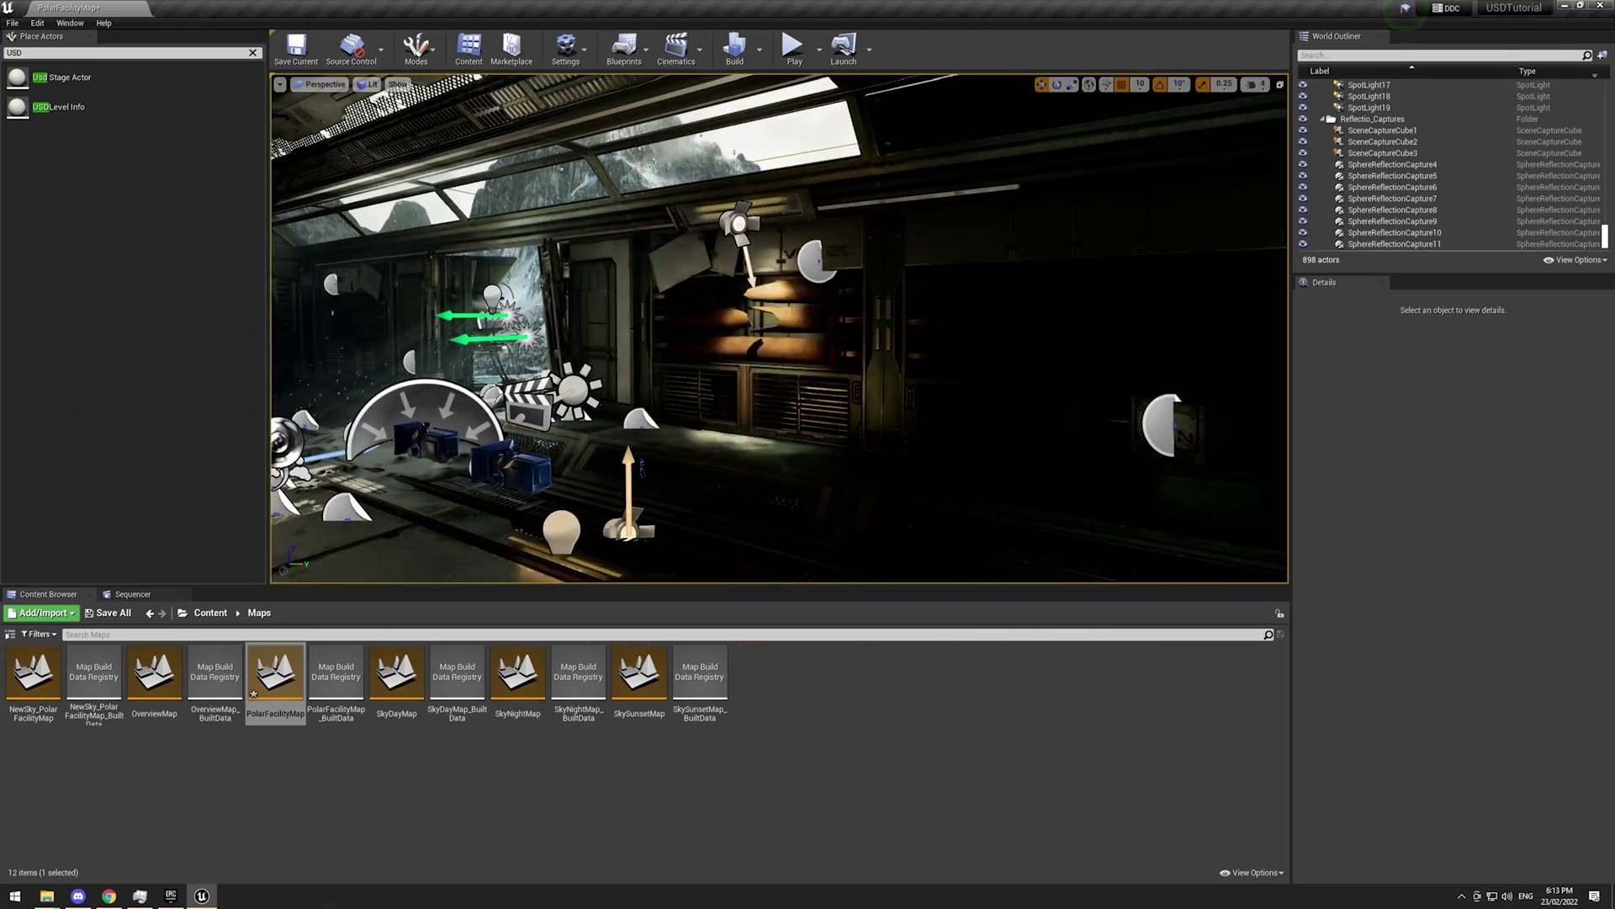
pyautogui.moveTo(631, 254); pyautogui.dragTo(492, 267, button='right')
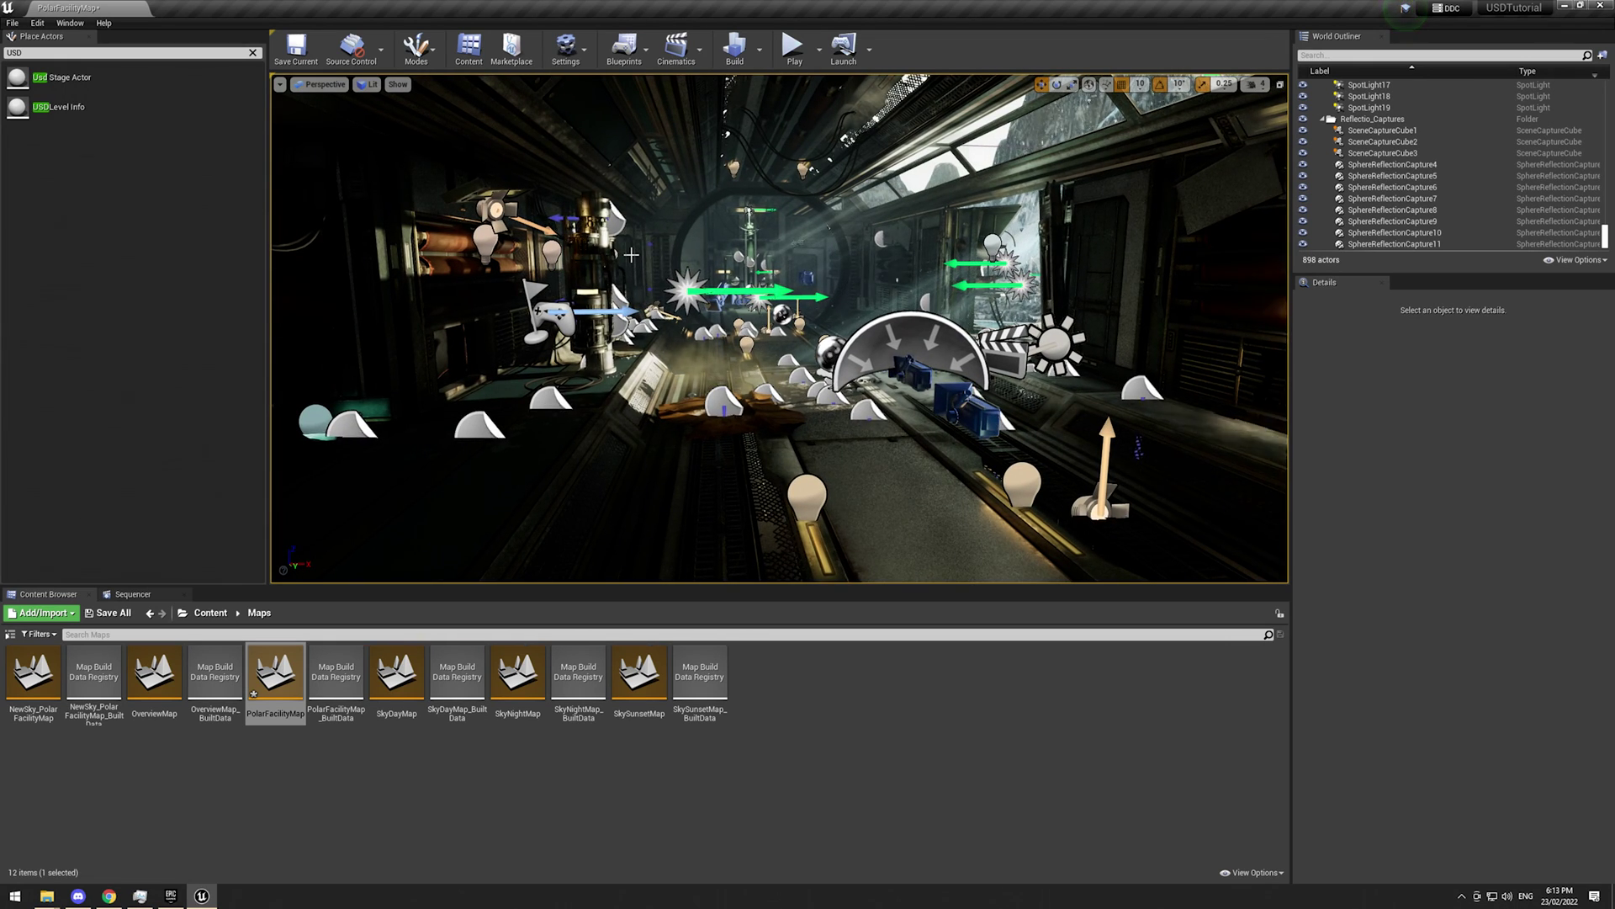
pyautogui.moveTo(631, 254)
pyautogui.mouseDown(button='right')
pyautogui.moveTo(488, 266)
pyautogui.moveTo(782, 280)
pyautogui.moveTo(685, 256)
pyautogui.moveTo(658, 271)
pyautogui.mouseUp(button='right')
pyautogui.press('w')
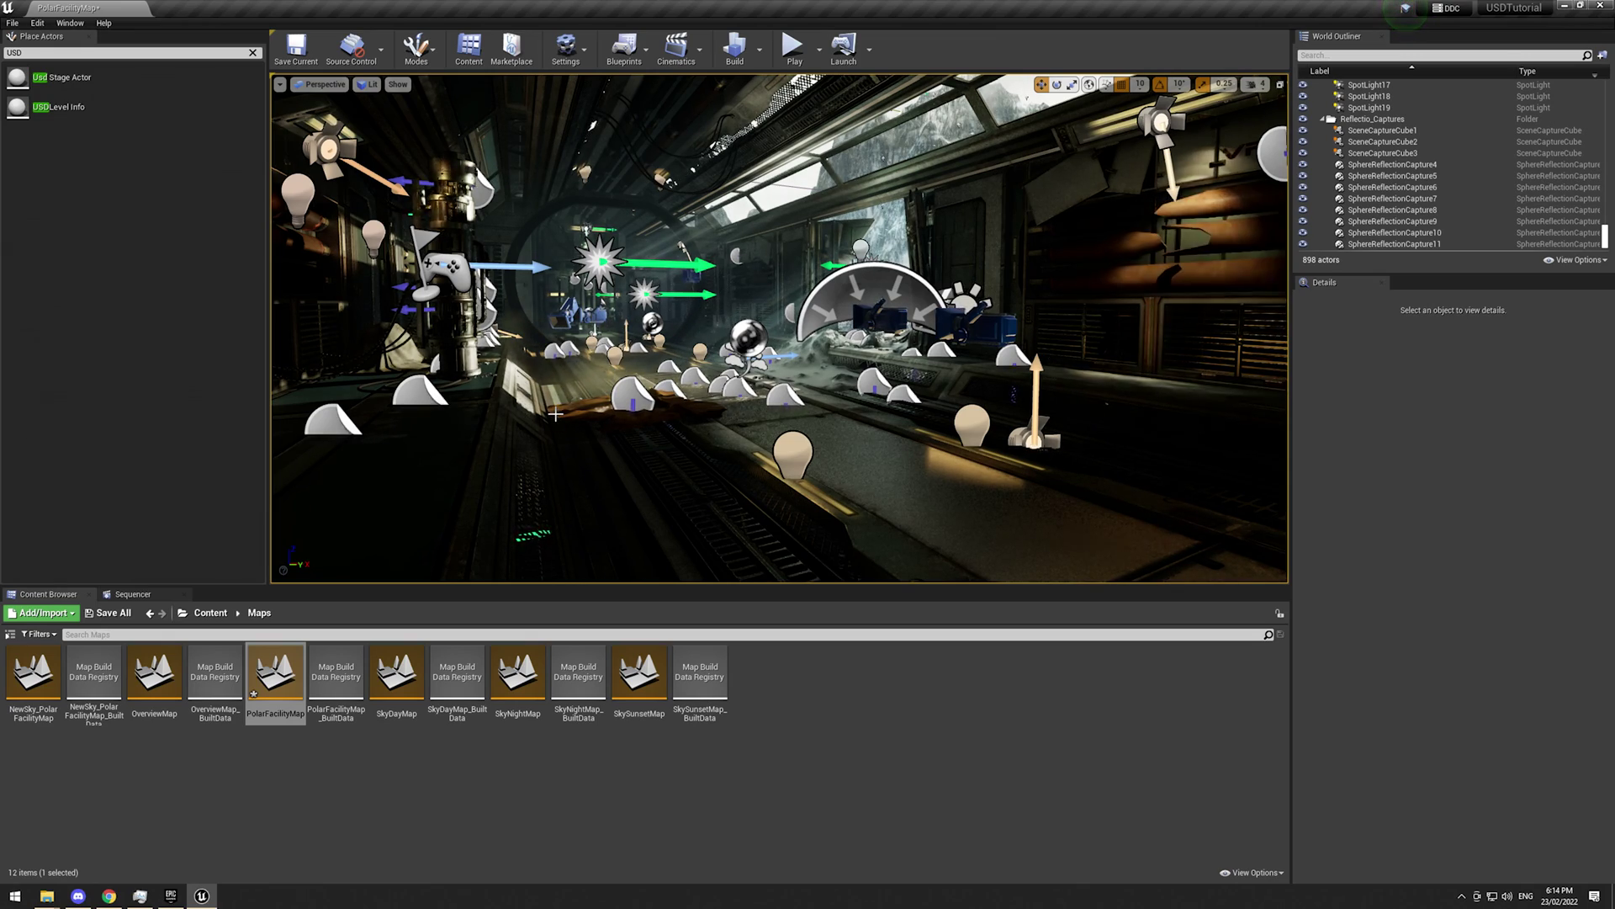
pyautogui.moveTo(556, 414)
pyautogui.mouseDown(button='right')
pyautogui.moveTo(534, 422)
pyautogui.moveTo(598, 422)
pyautogui.moveTo(533, 392)
pyautogui.moveTo(572, 412)
pyautogui.mouseUp(button='right')
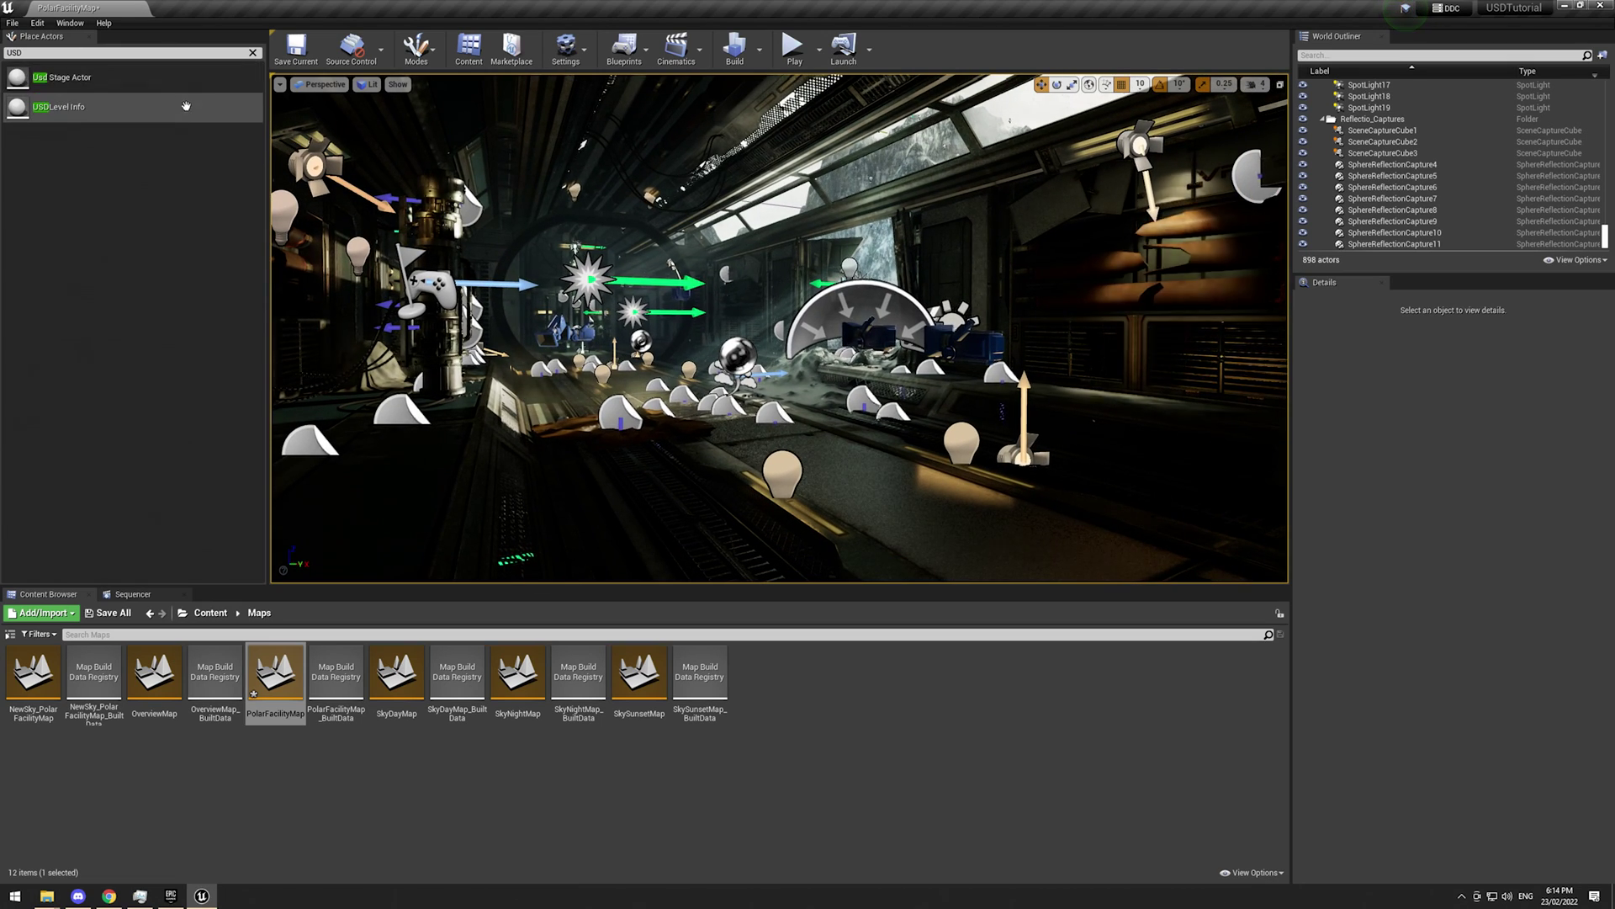
# - Place a USD Level Info actor in the level and delete it again
pyautogui.moveTo(59, 107); pyautogui.dragTo(748, 484)
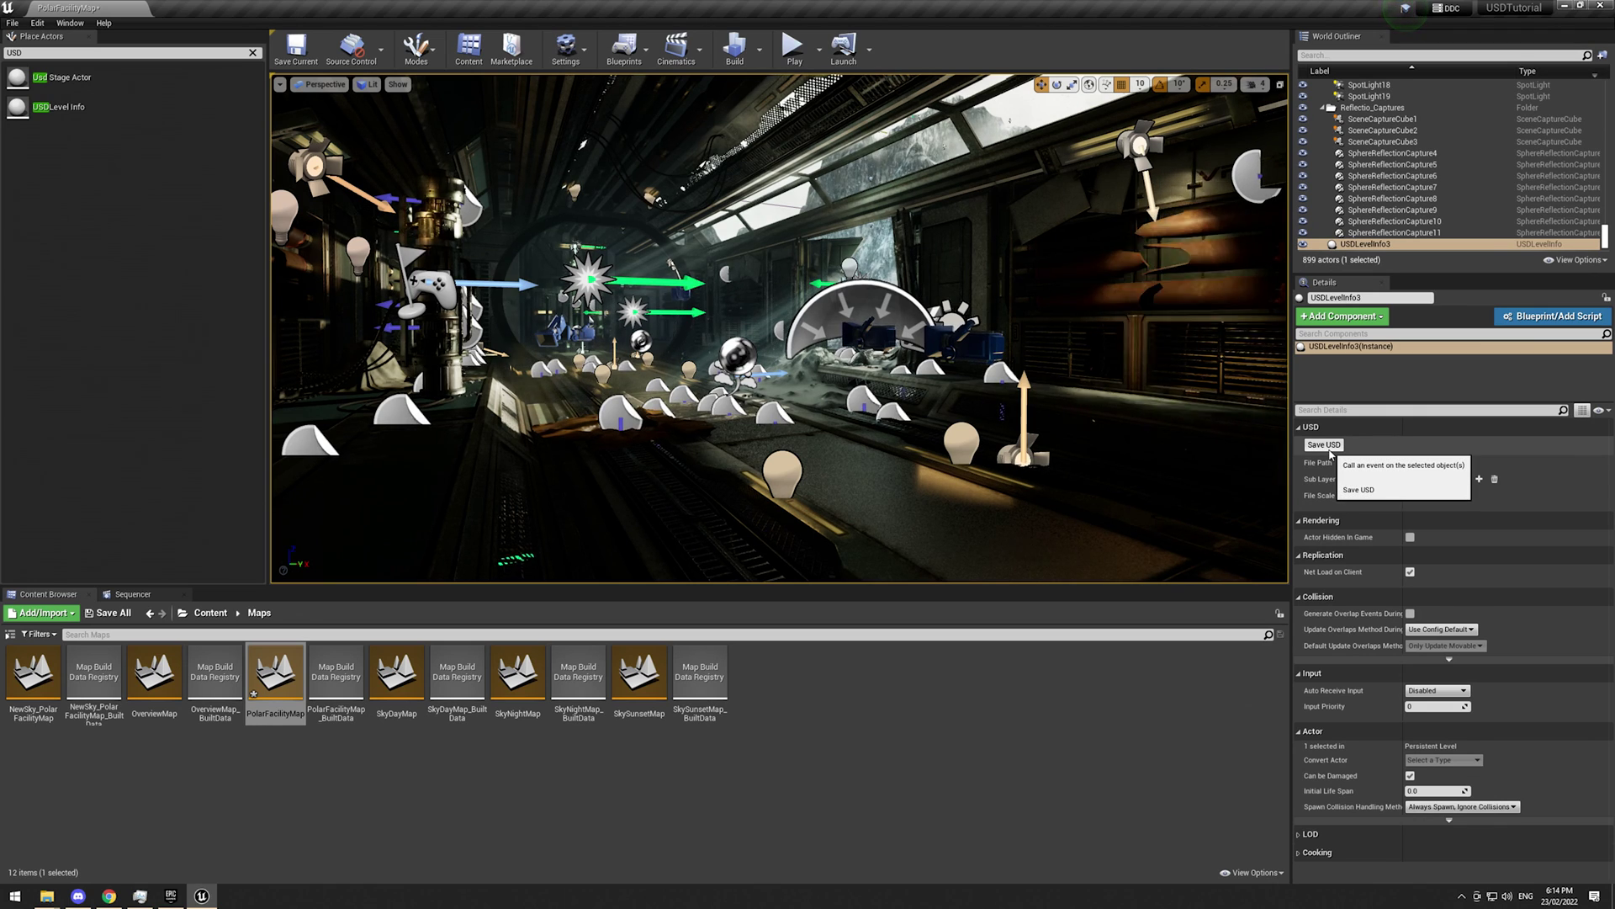
pyautogui.press('Delete')
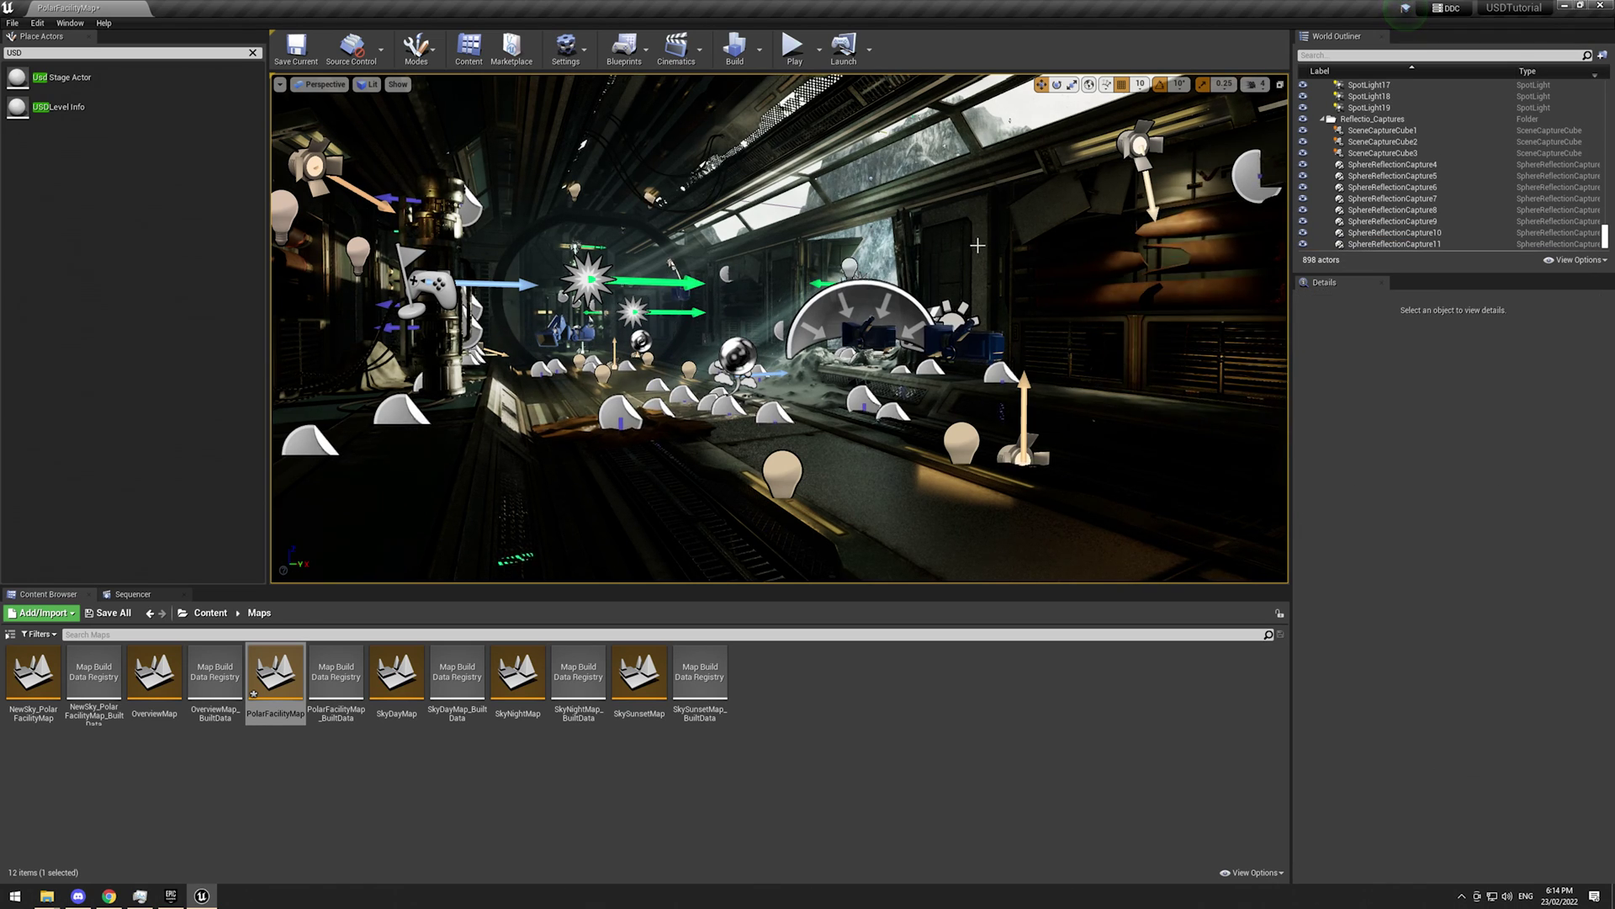
pyautogui.click(889, 766)
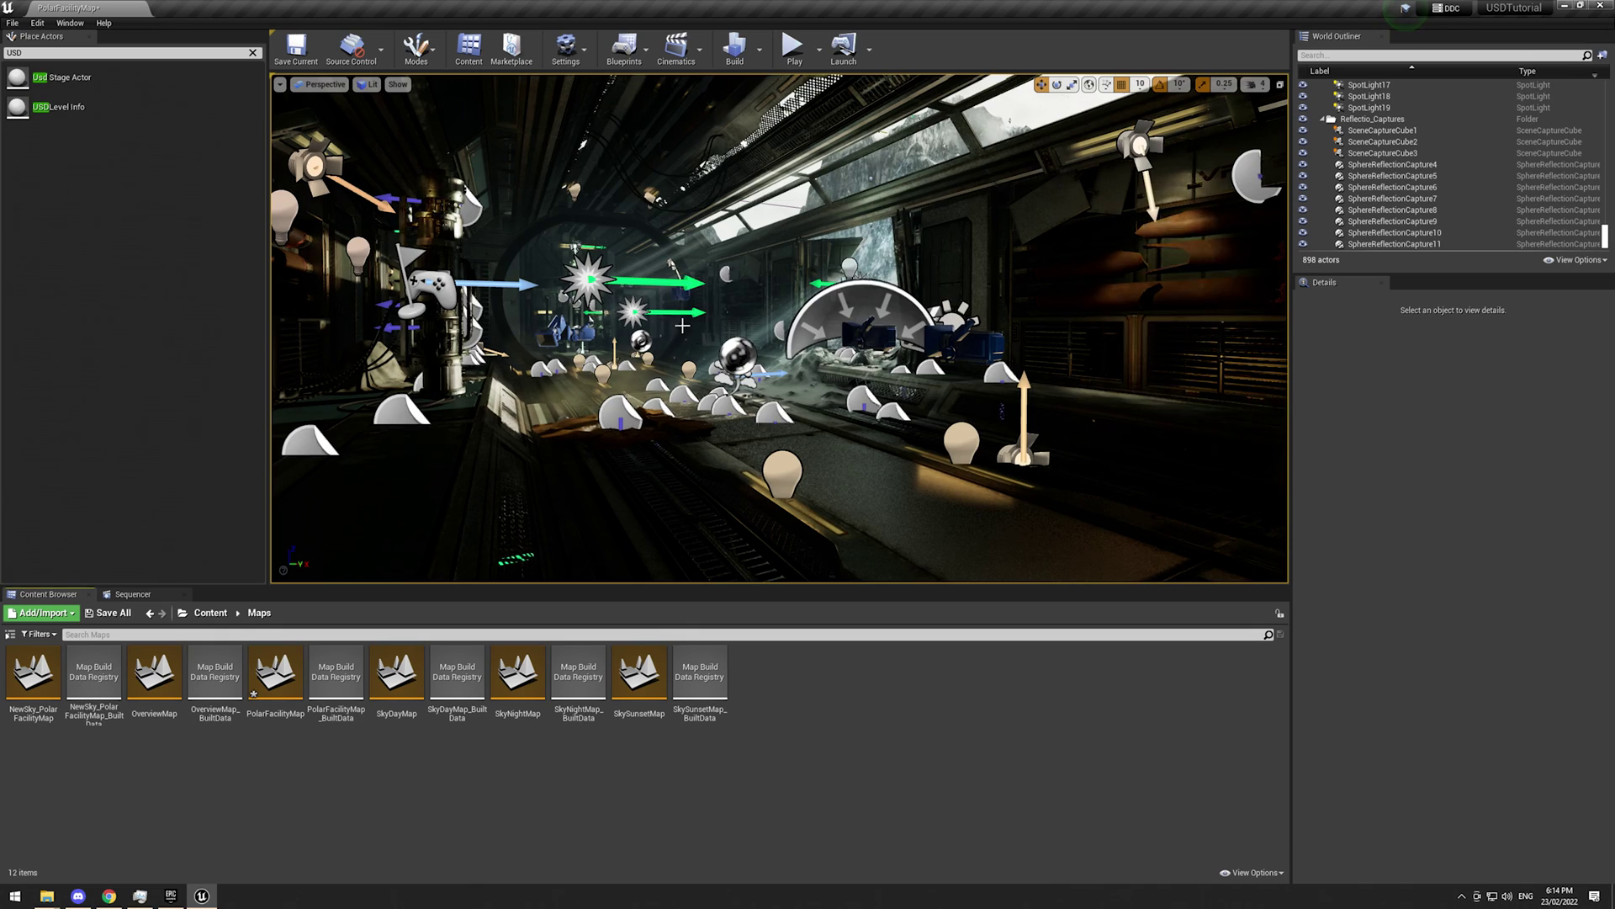
# - Start exporting the PolarFacilityMap level asset and choose USD file (*.usd) as the file type
pyautogui.moveTo(740, 353); pyautogui.dragTo(778, 330, button='right')
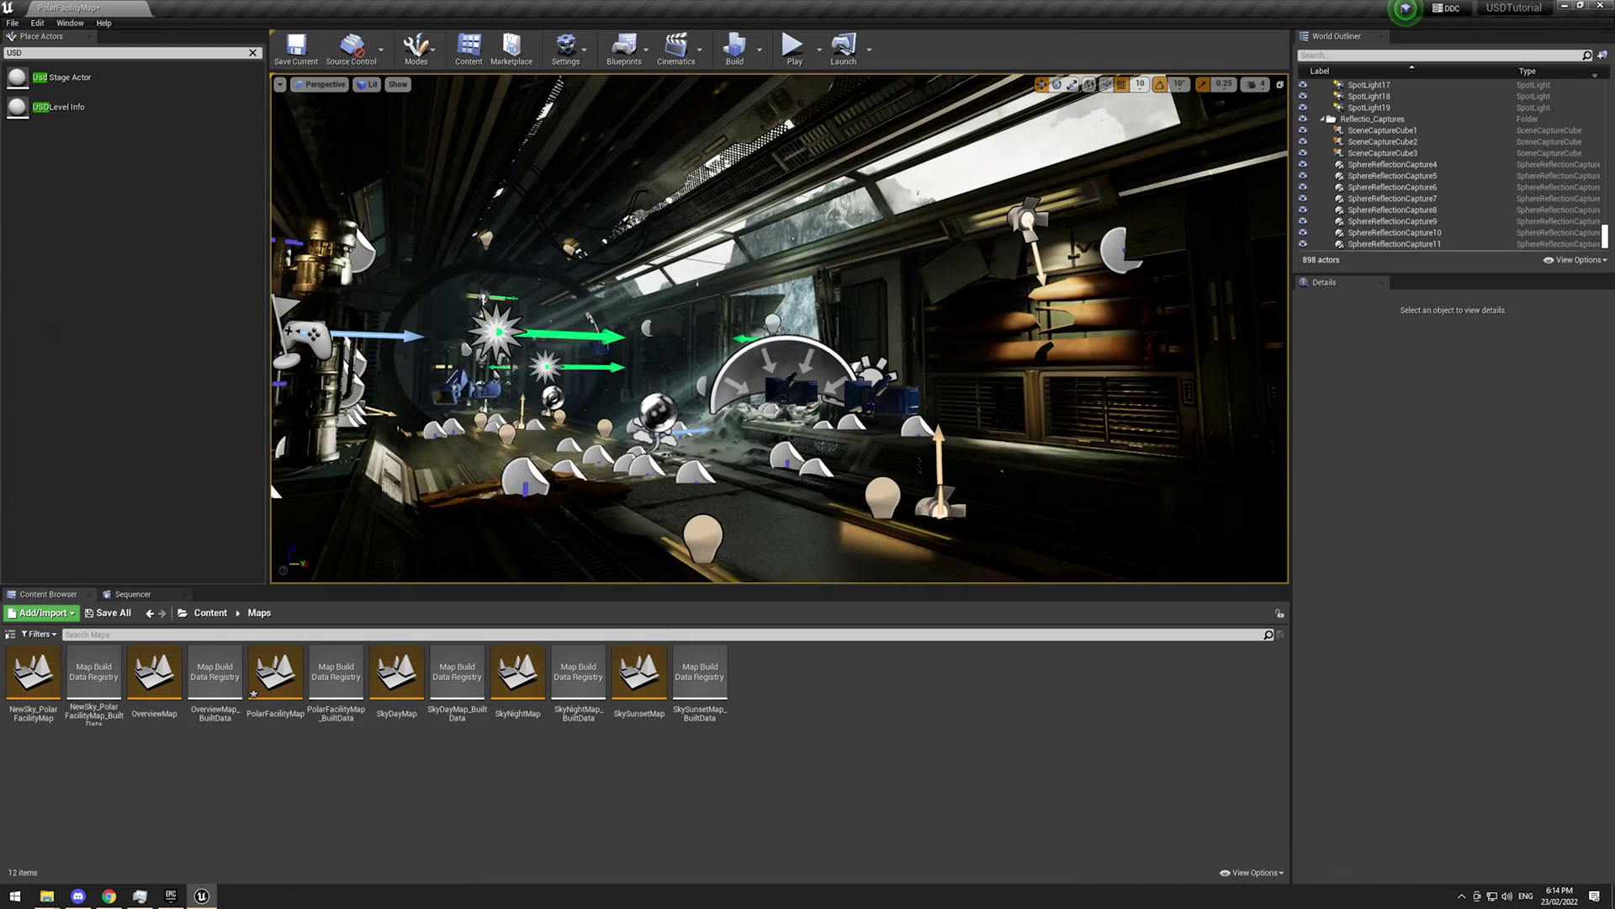
pyautogui.rightClick(287, 677)
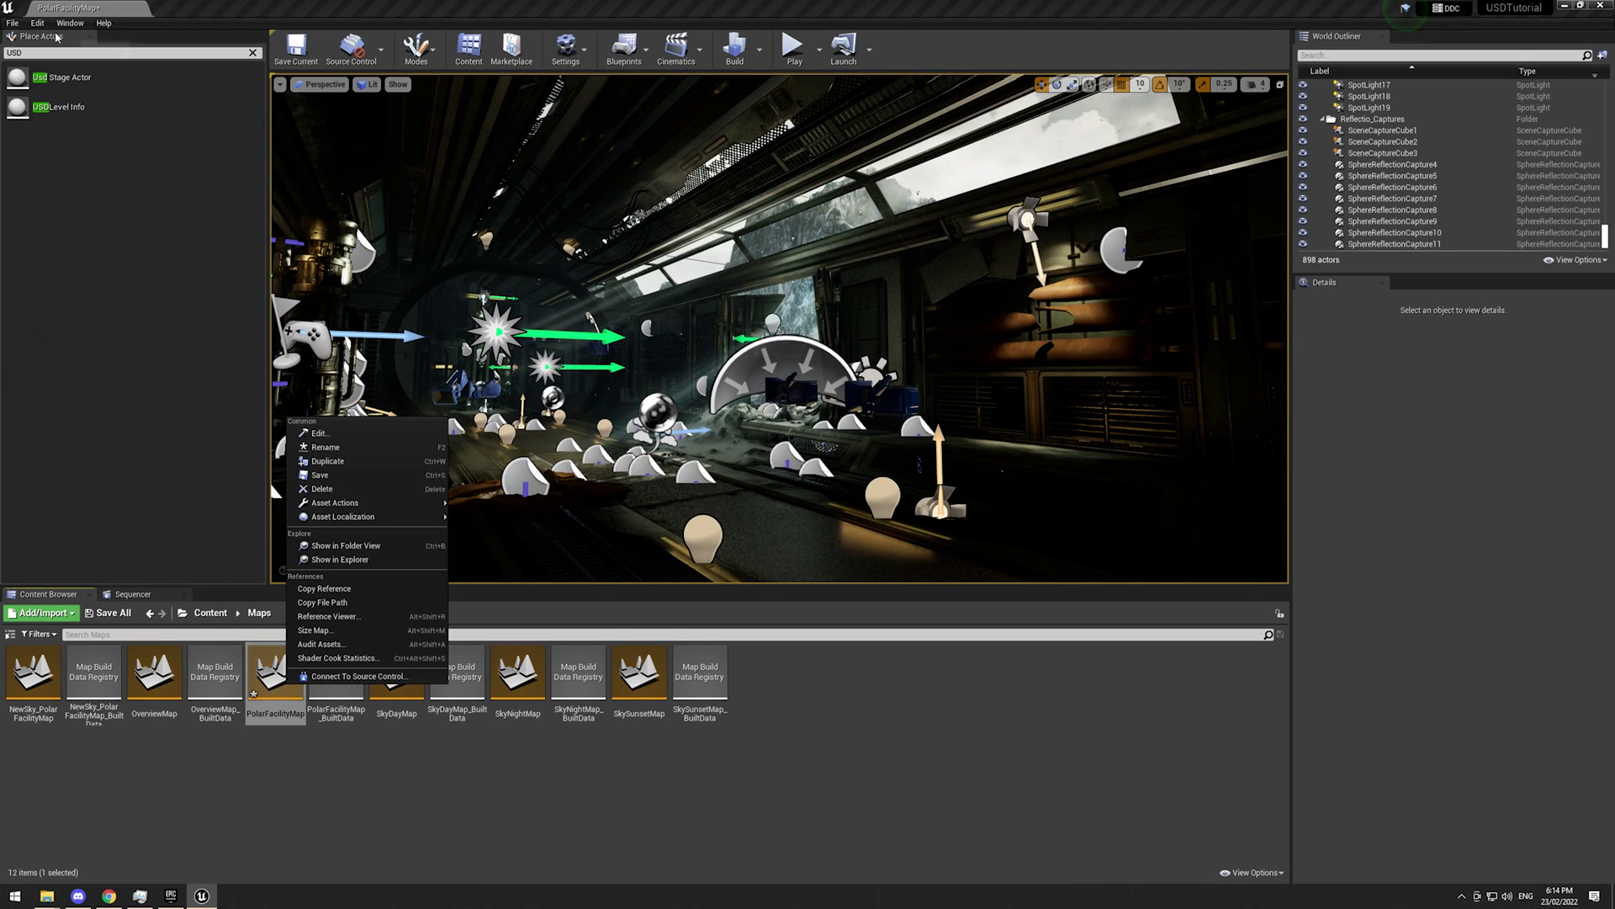
pyautogui.click(13, 22)
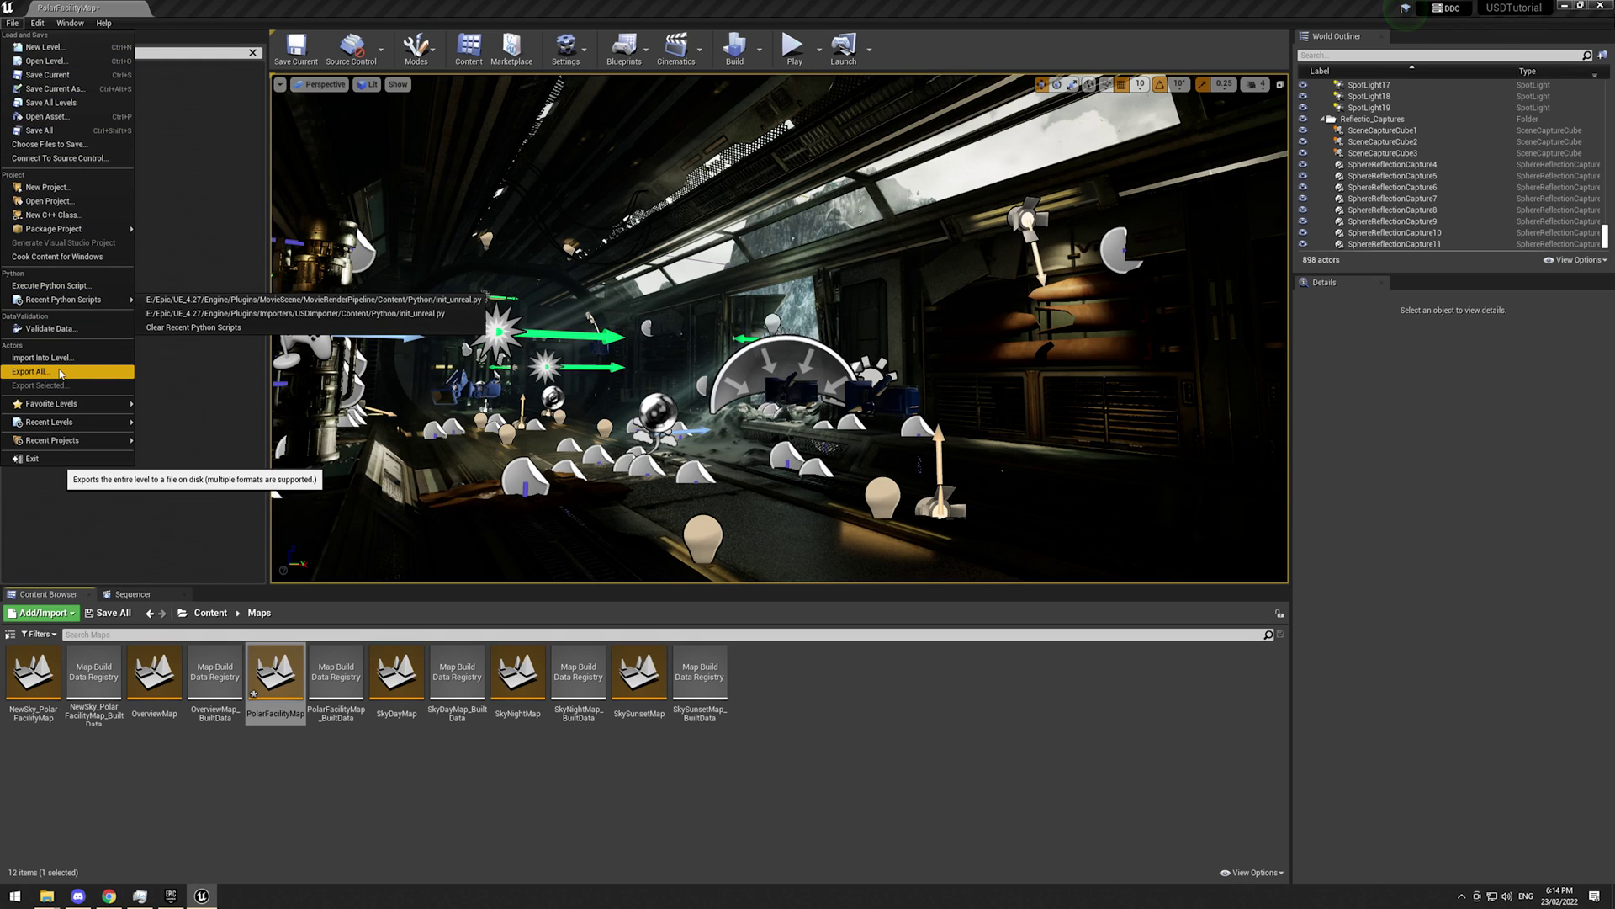
pyautogui.rightClick(278, 698)
pyautogui.moveTo(322, 539)
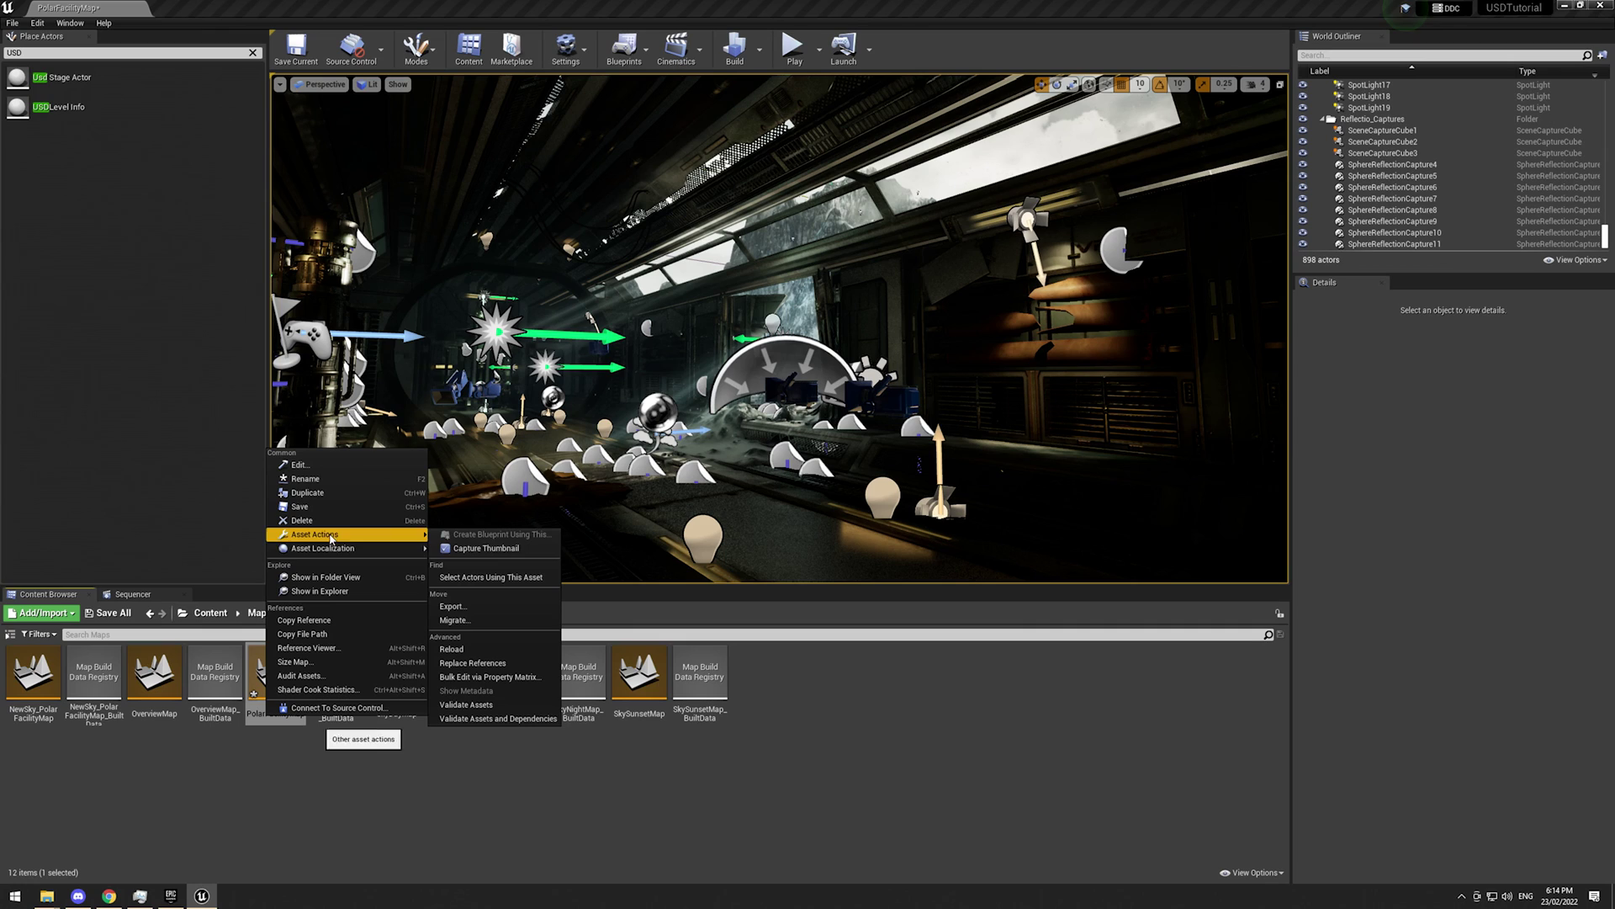
pyautogui.click(451, 607)
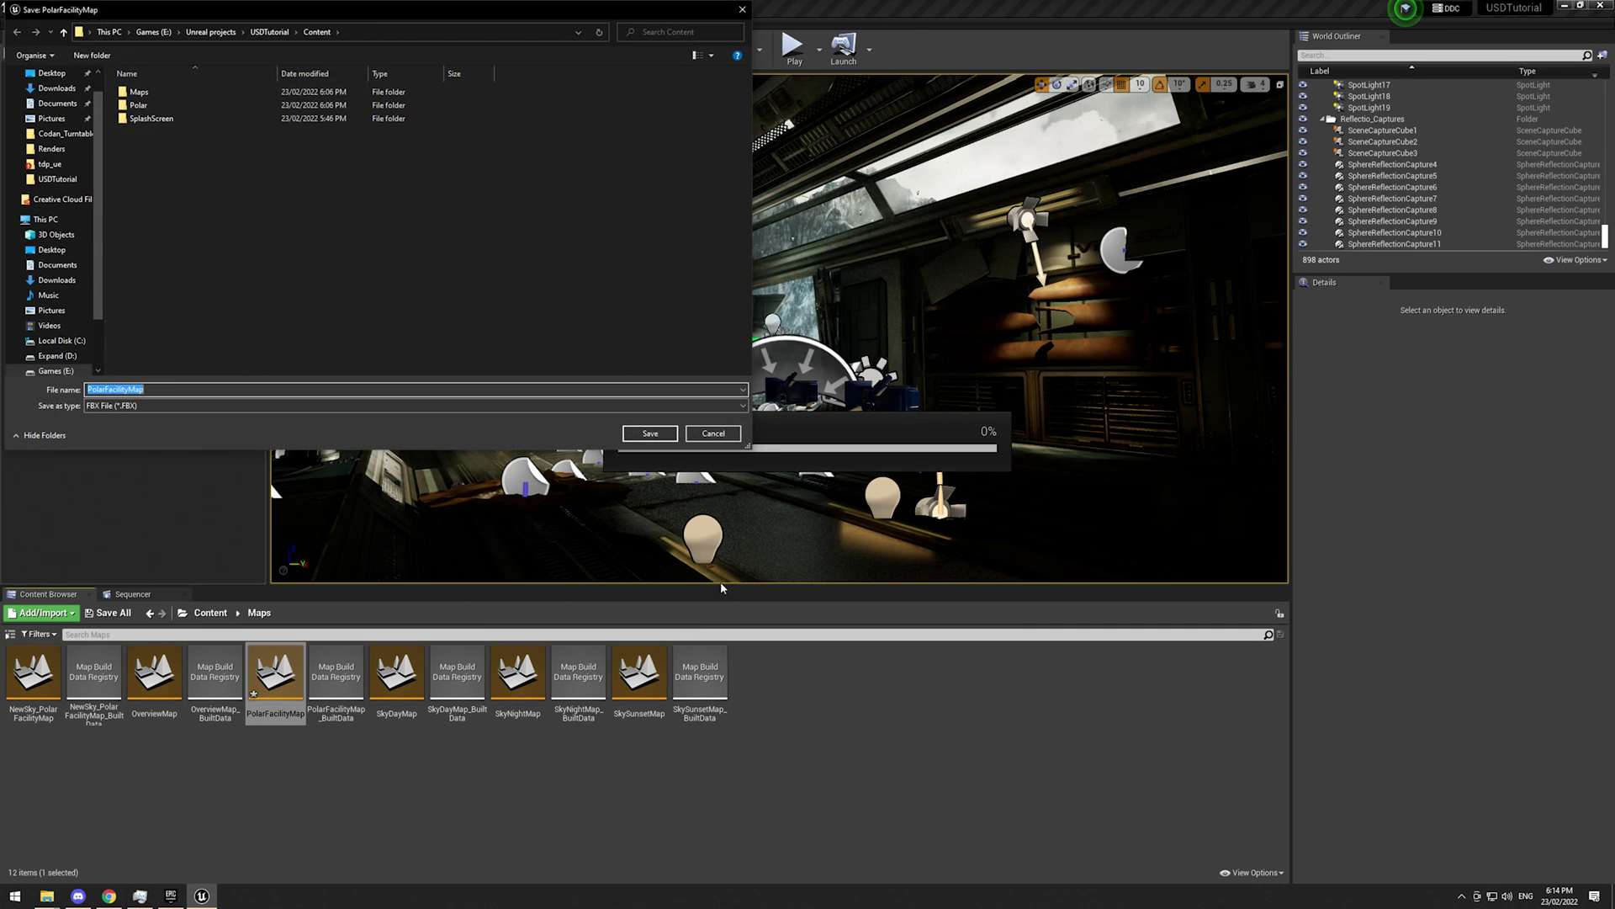
pyautogui.click(127, 407)
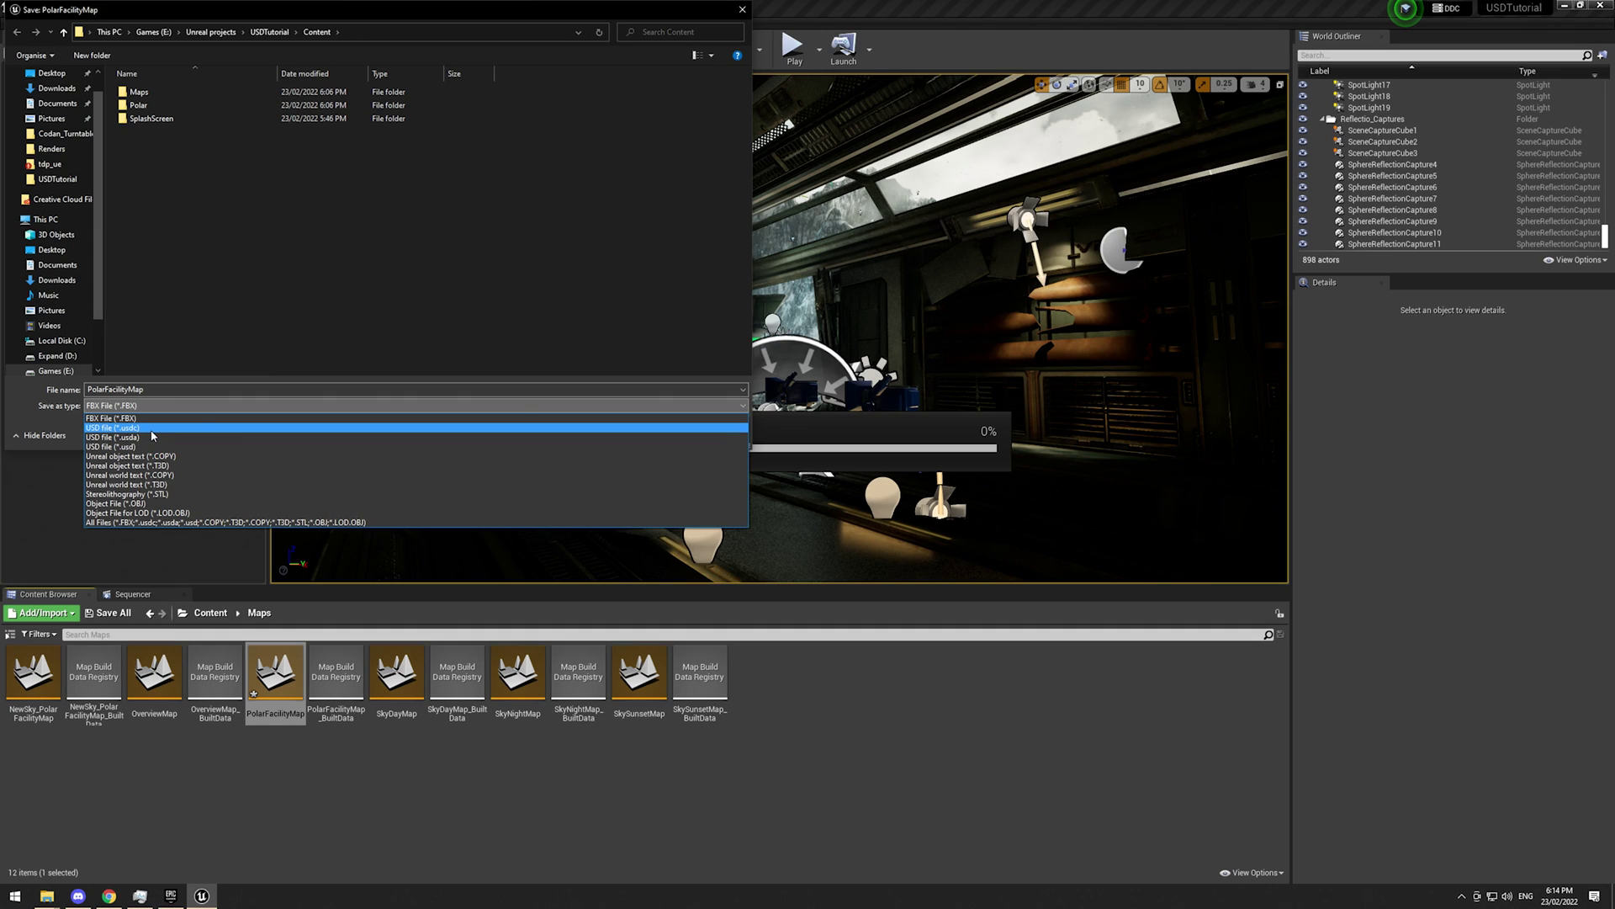
pyautogui.click(111, 447)
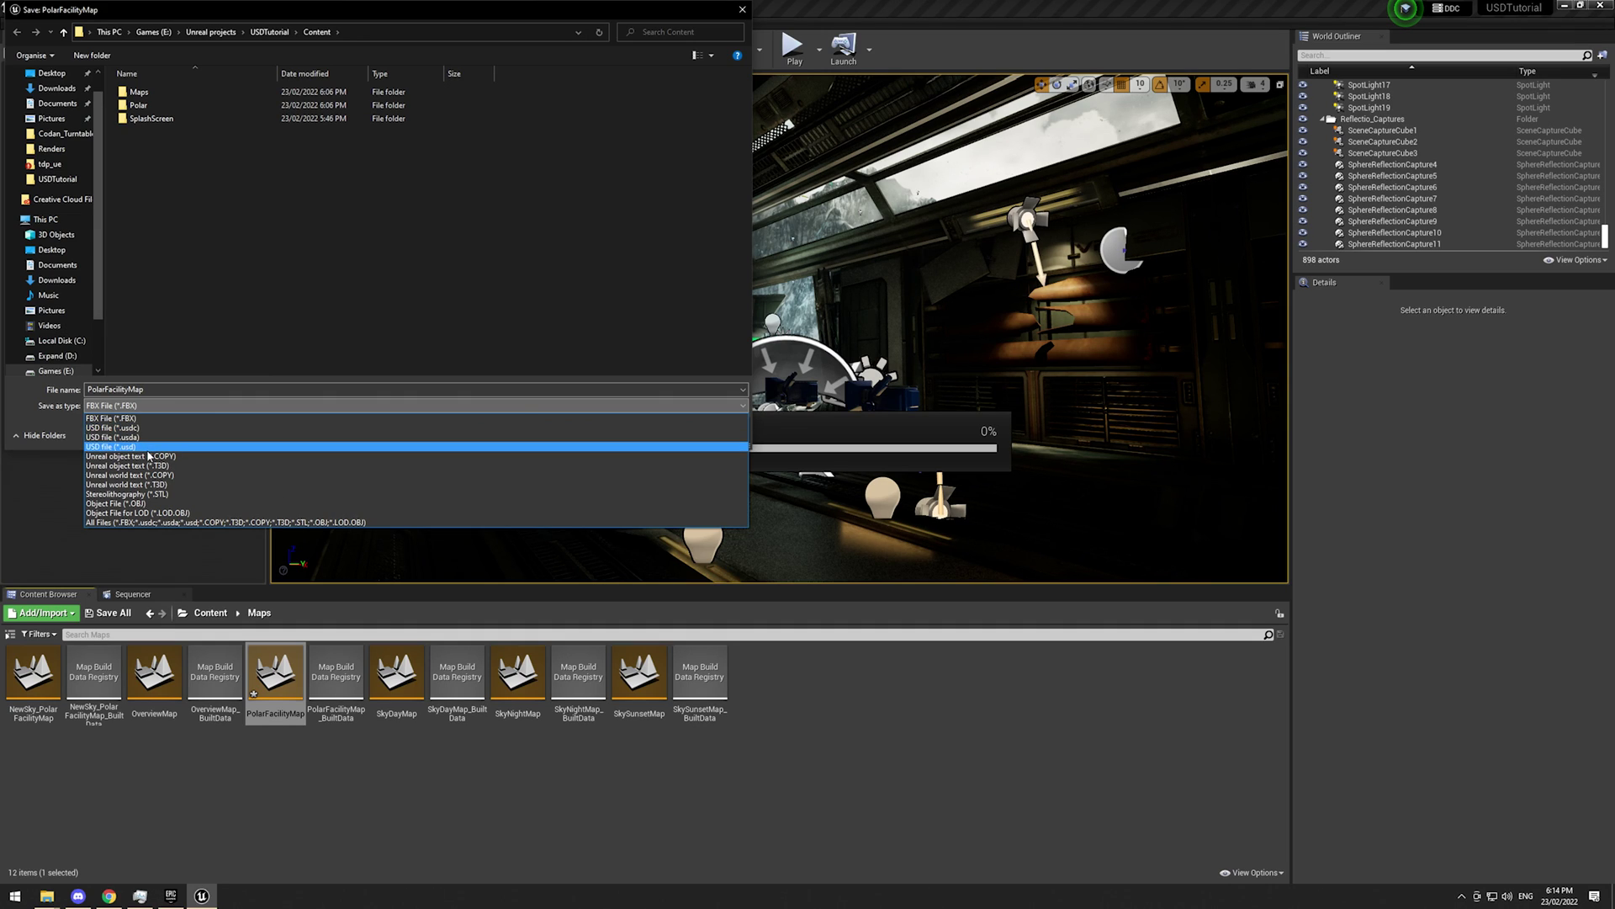
# - Save the PolarFacilityMap export file in a folder inside Unreal projects
pyautogui.click(269, 32)
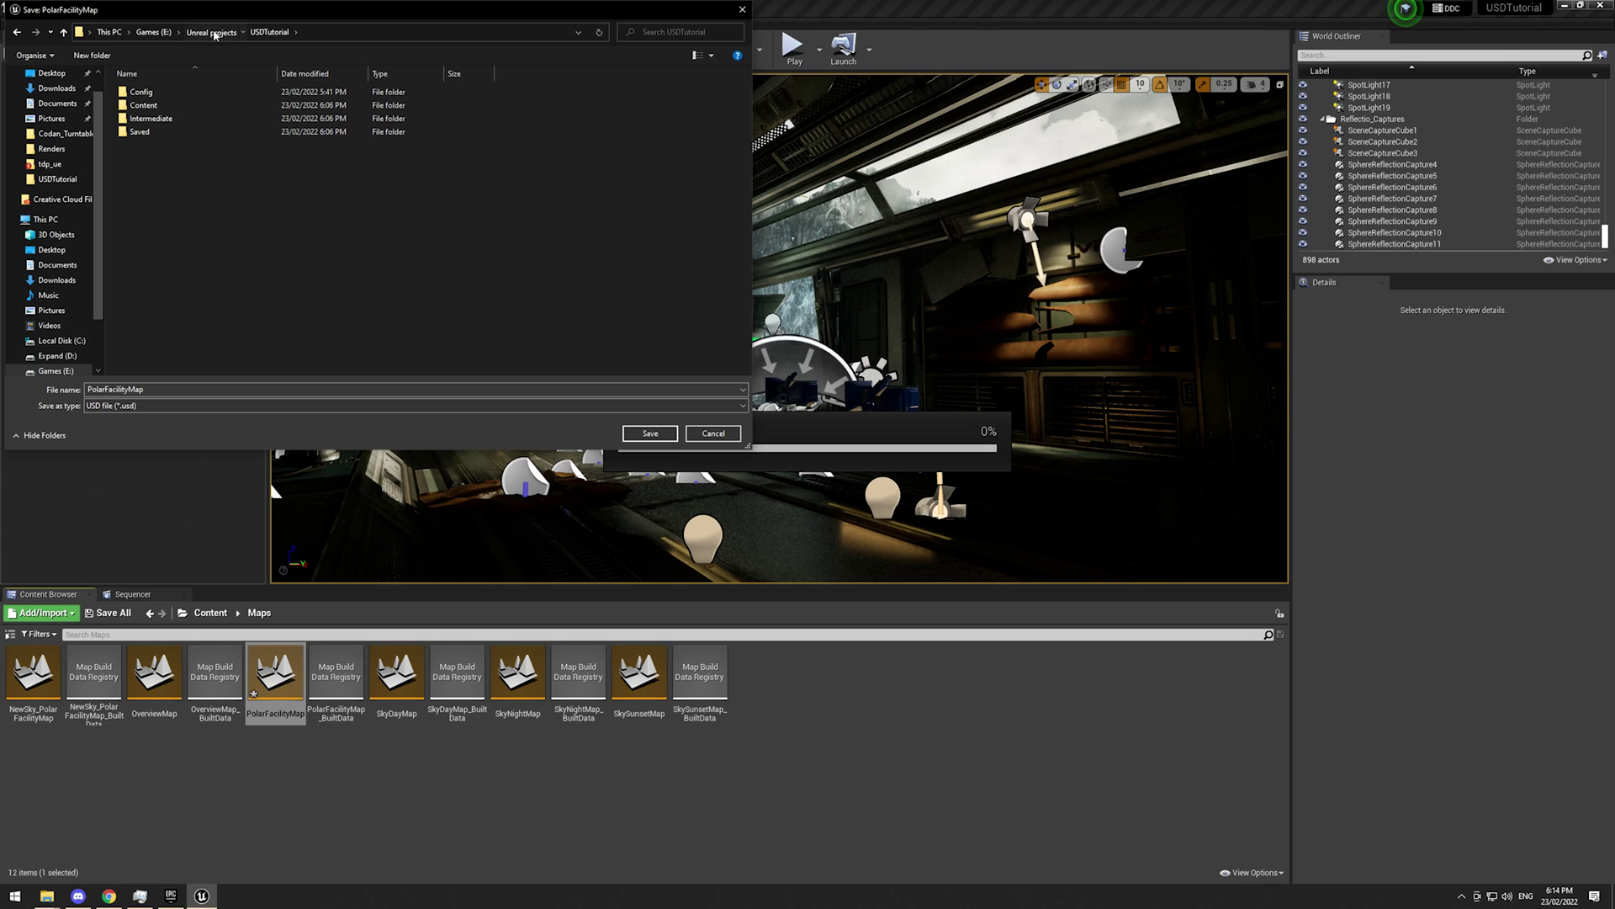
pyautogui.click(212, 33)
pyautogui.doubleClick(171, 210)
pyautogui.click(651, 433)
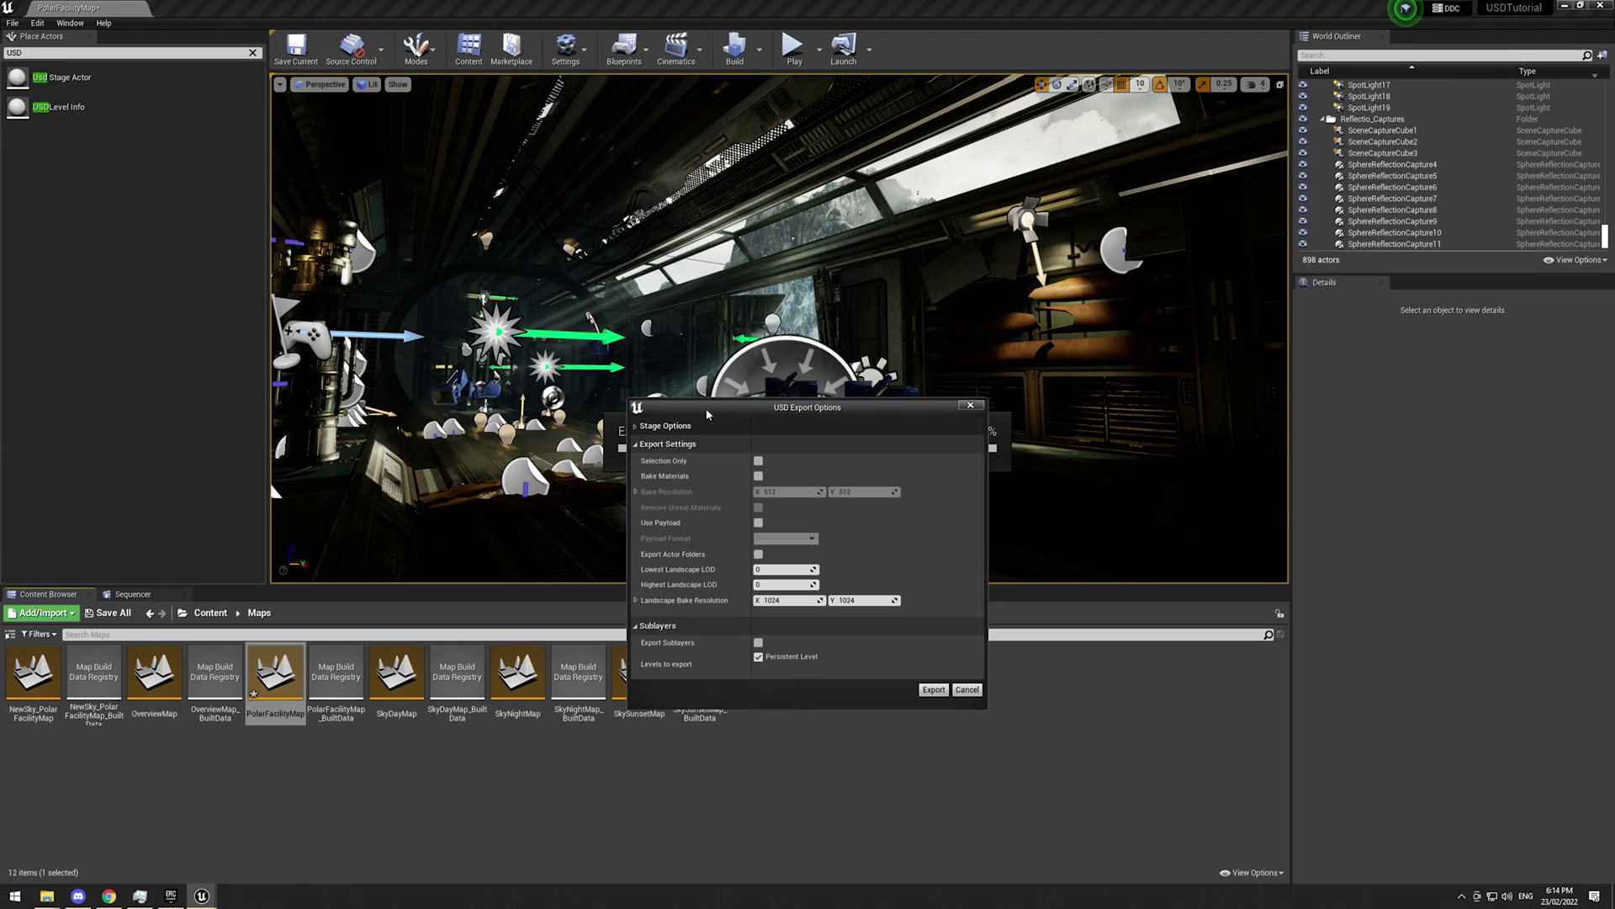
# - Expand the Stage Options of the USD export and check the available Up Axis choices
pyautogui.click(693, 425)
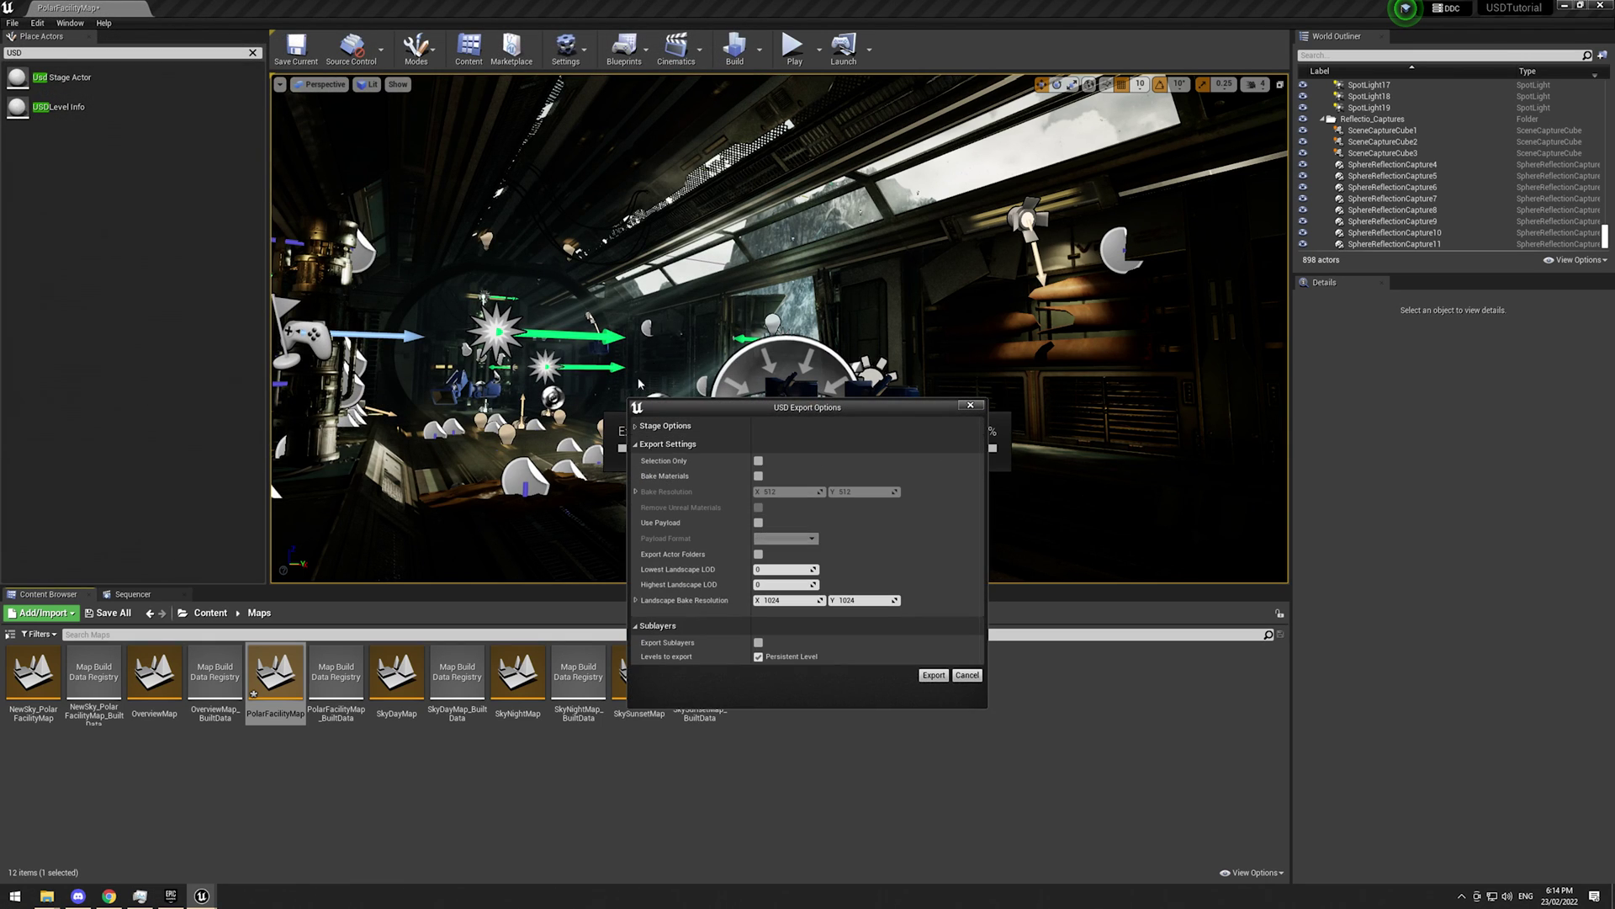
pyautogui.click(636, 426)
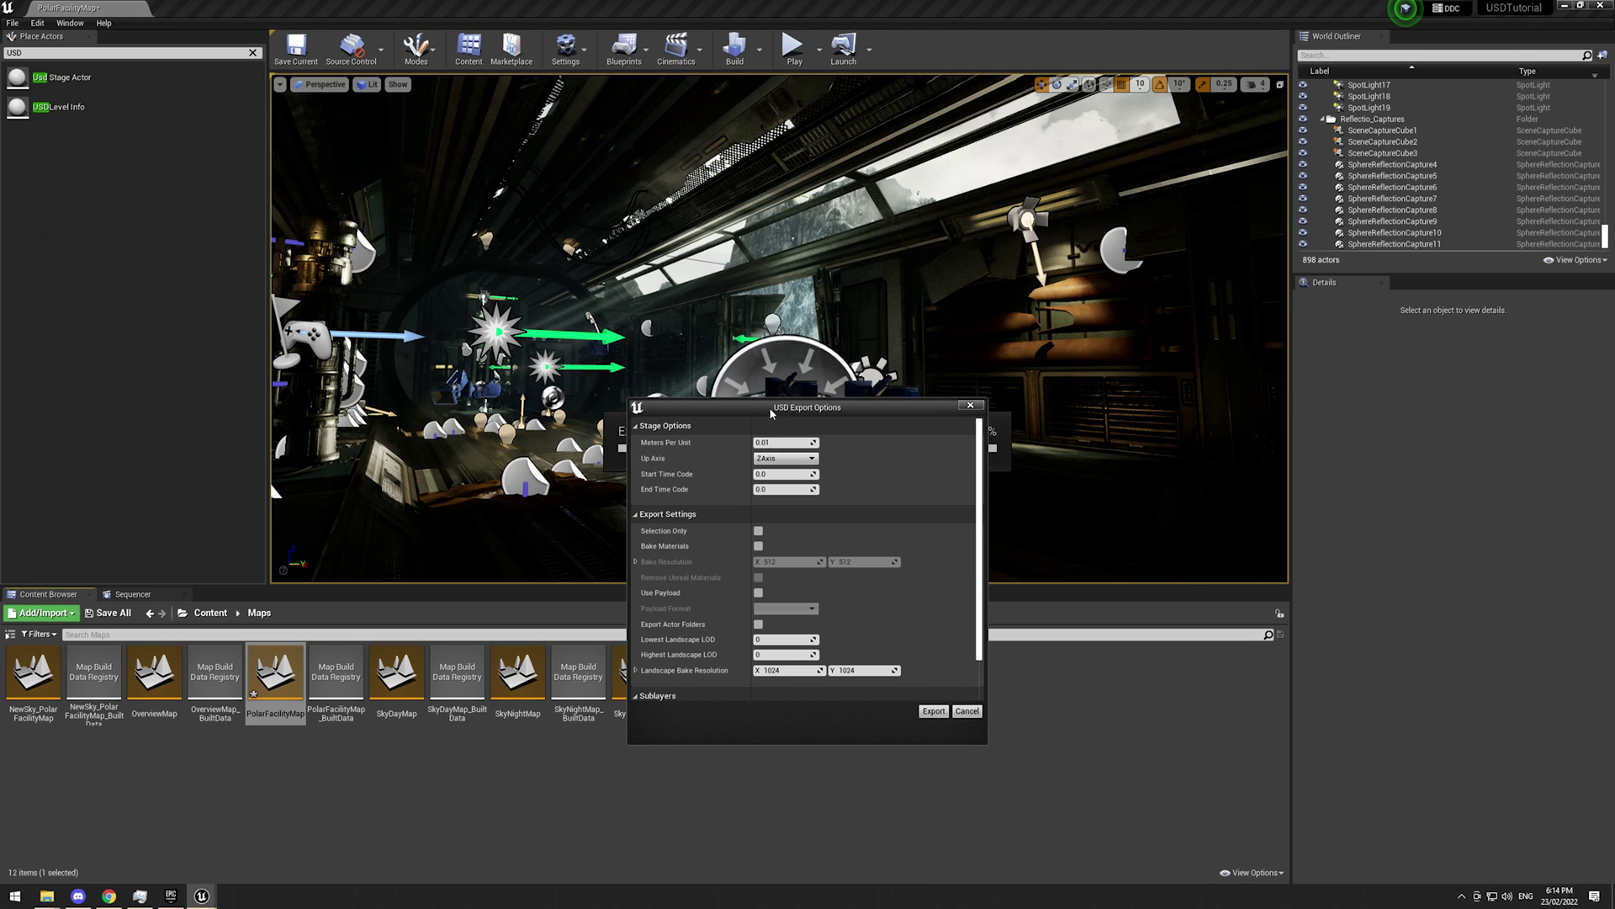
pyautogui.moveTo(765, 413); pyautogui.dragTo(734, 289)
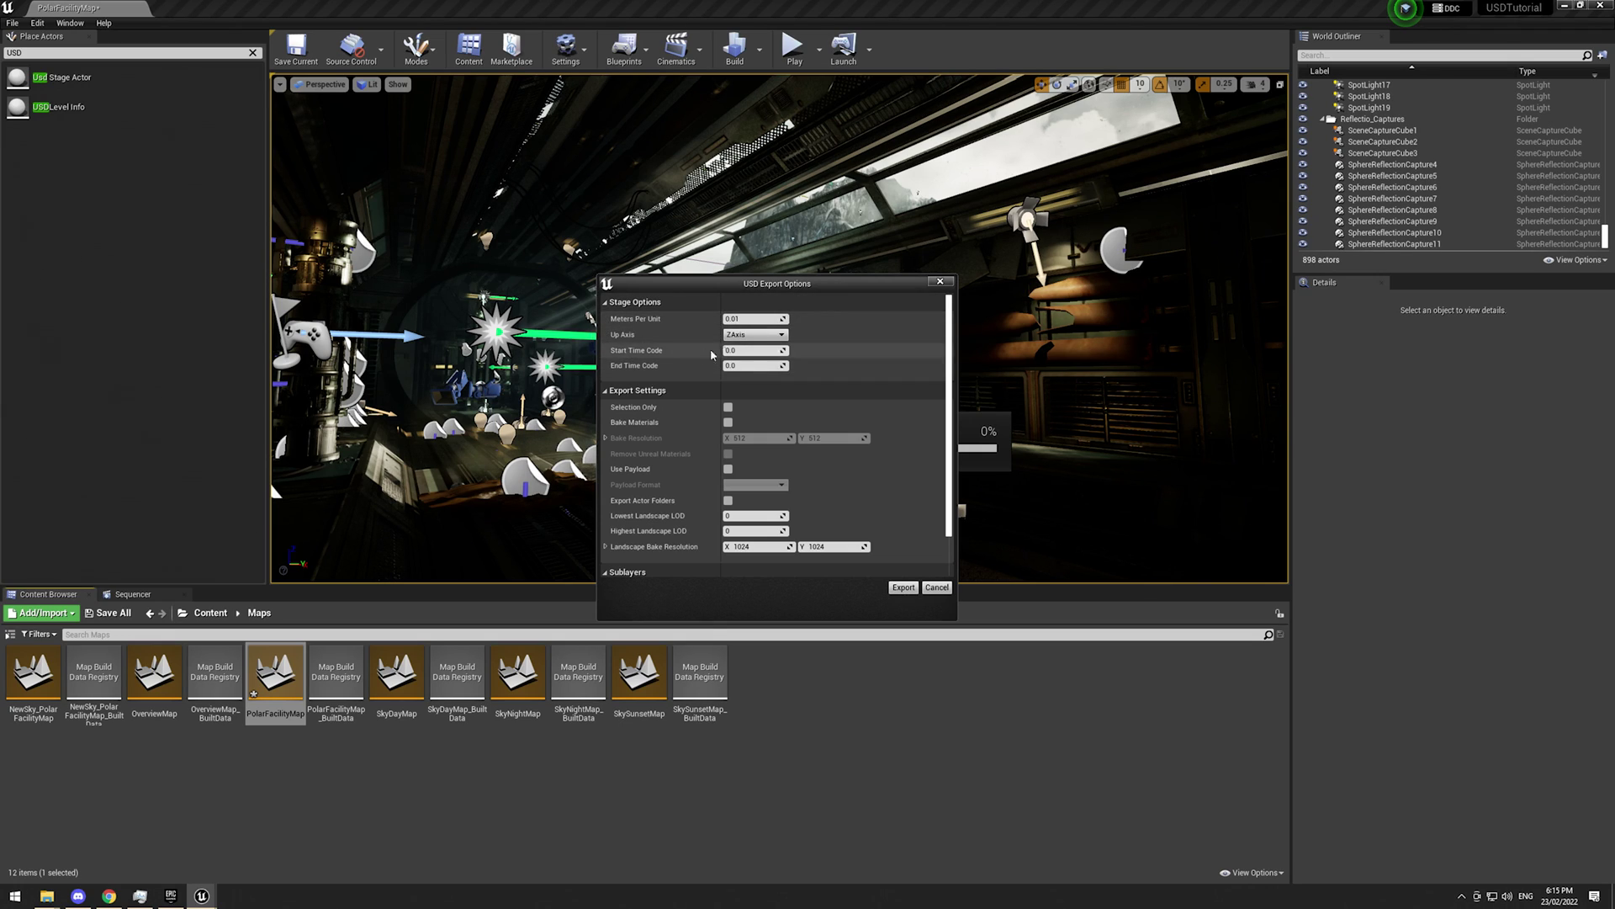
pyautogui.click(755, 334)
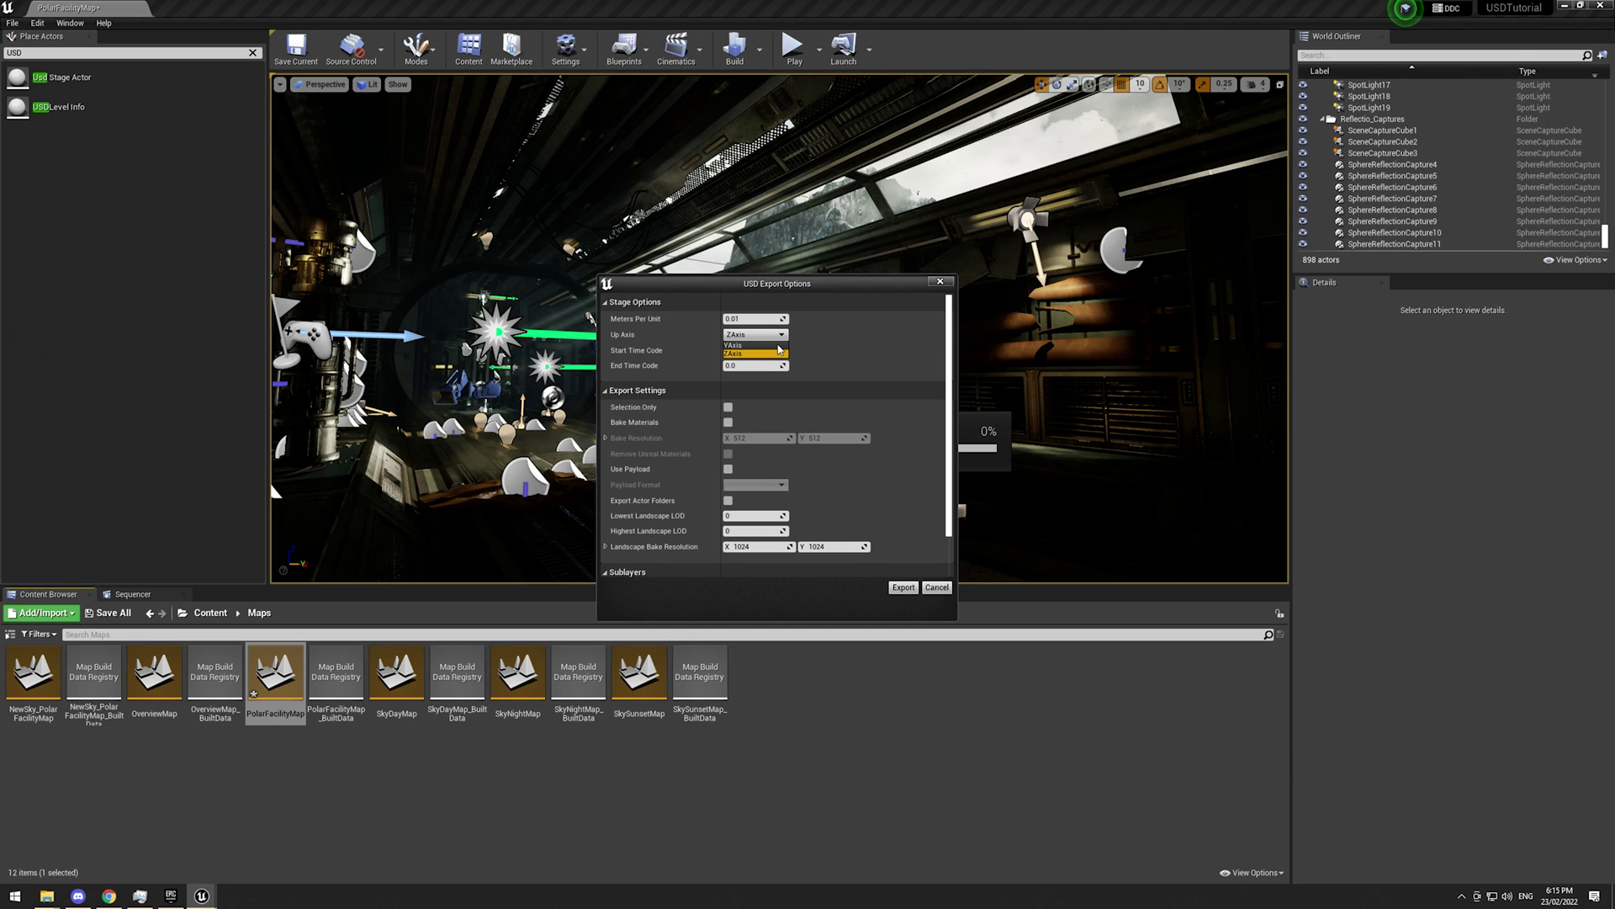
pyautogui.click(802, 349)
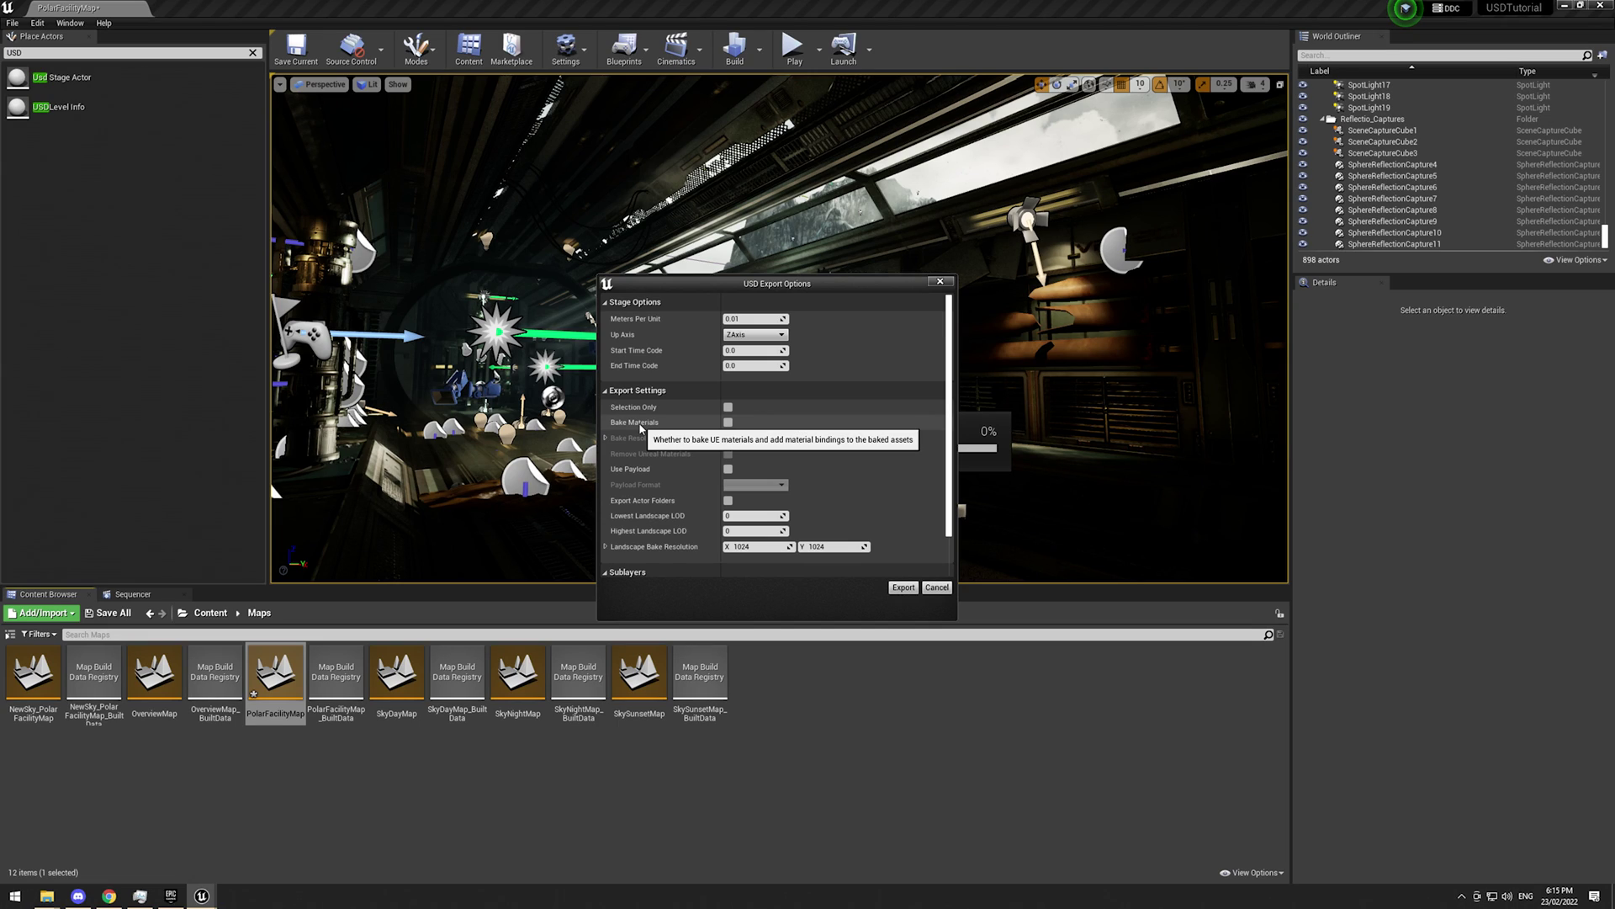
# - Enable Bake Materials for the USD export and set the bake resolution to 2048 by 2048
pyautogui.click(728, 422)
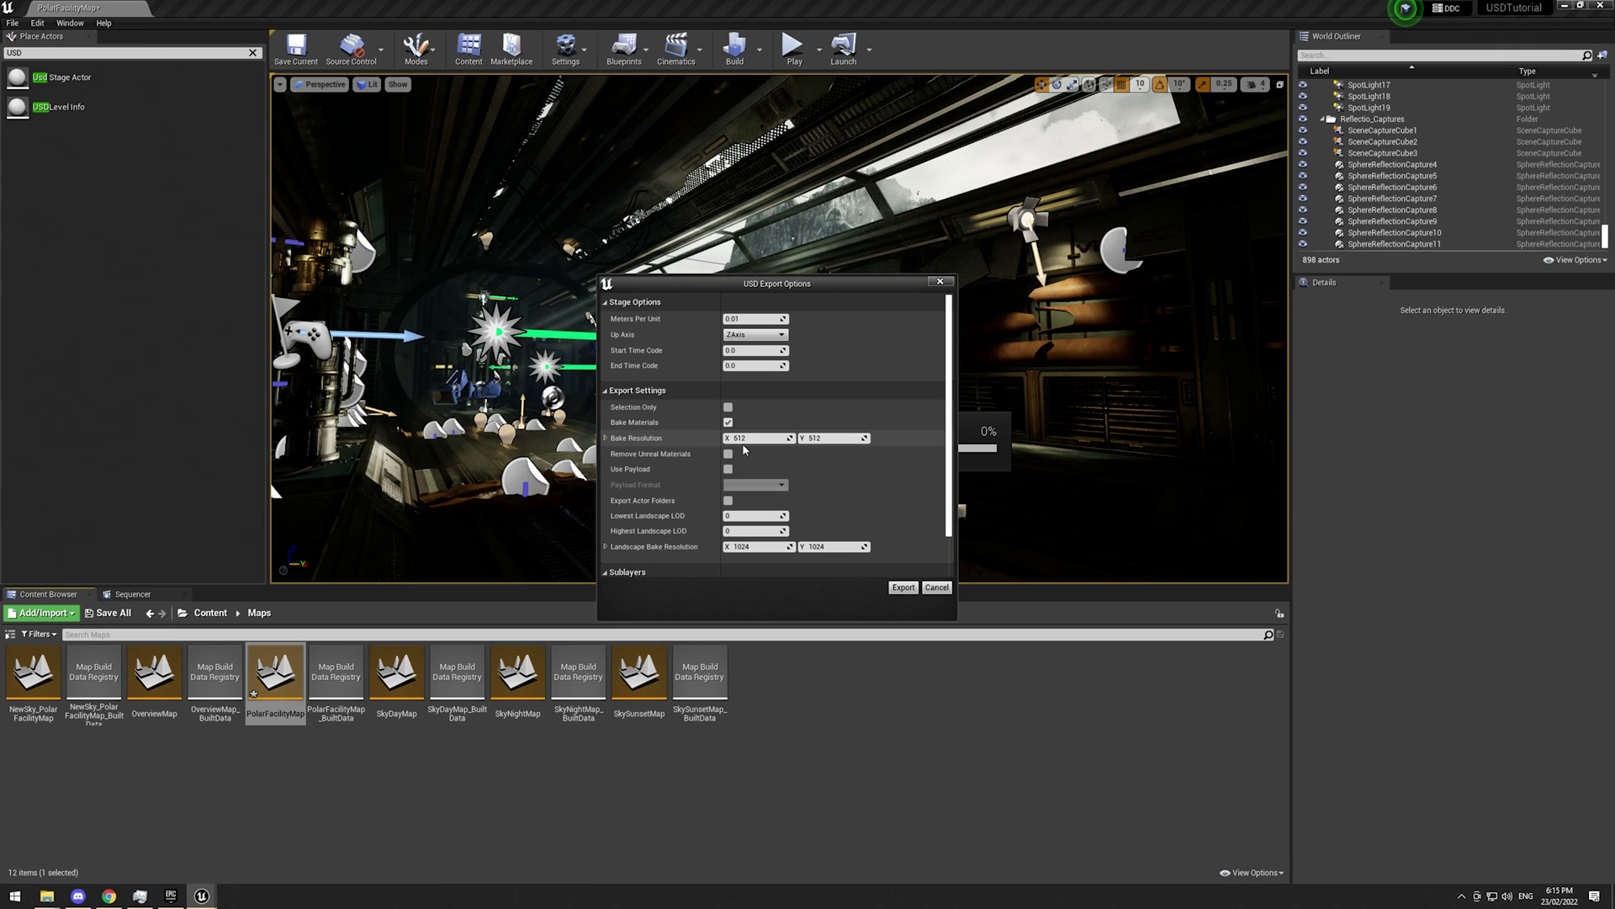
pyautogui.click(747, 438)
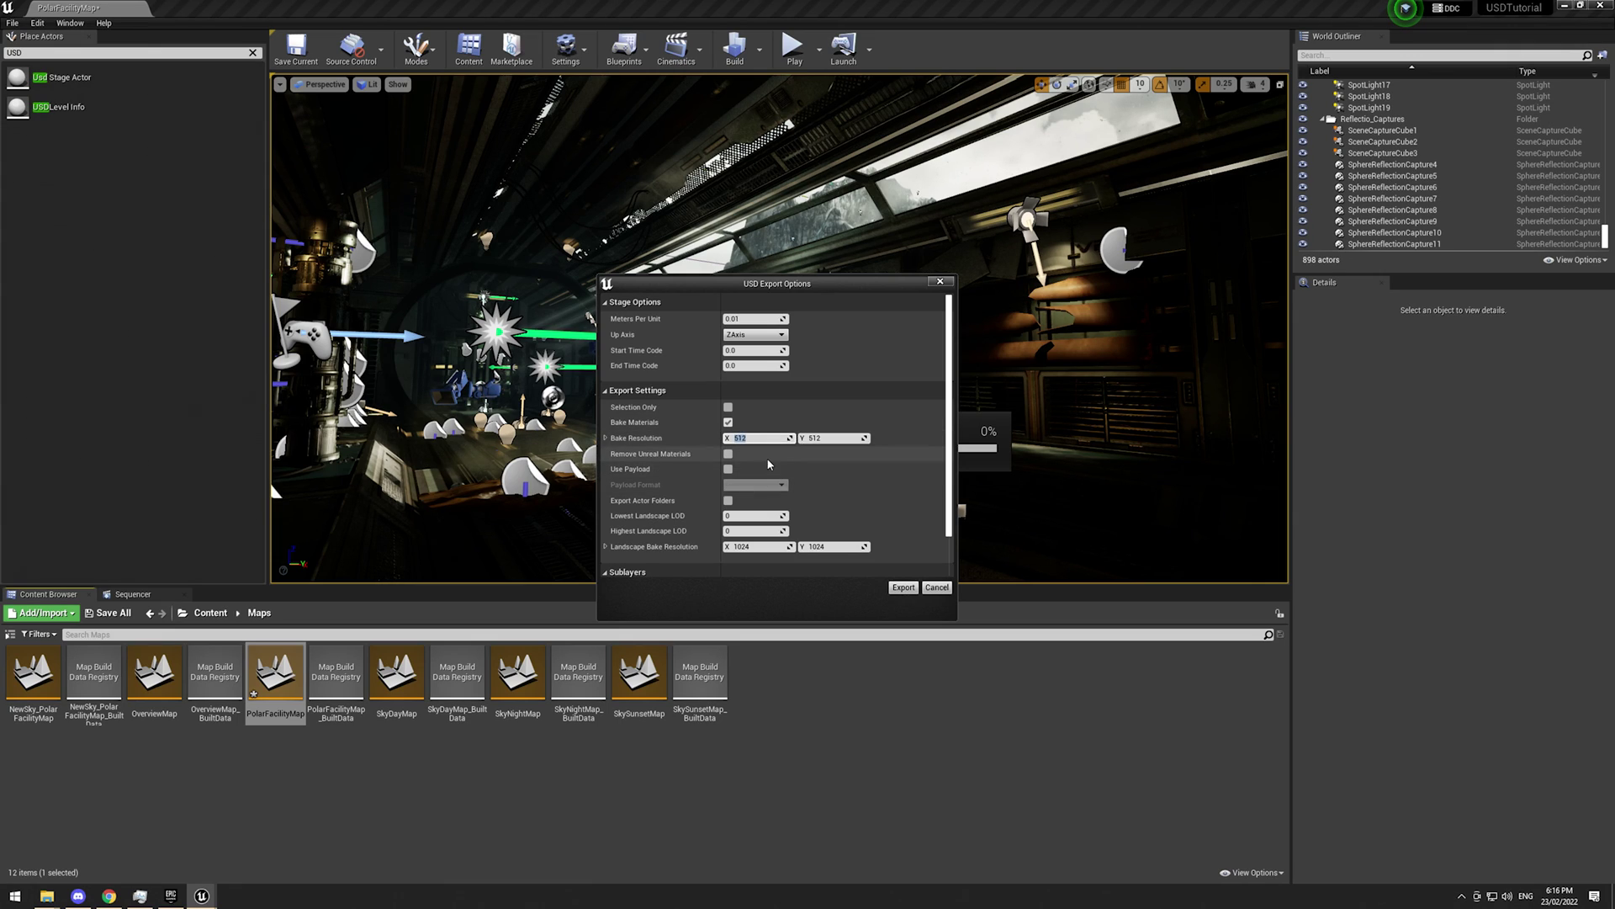
pyautogui.click(816, 438)
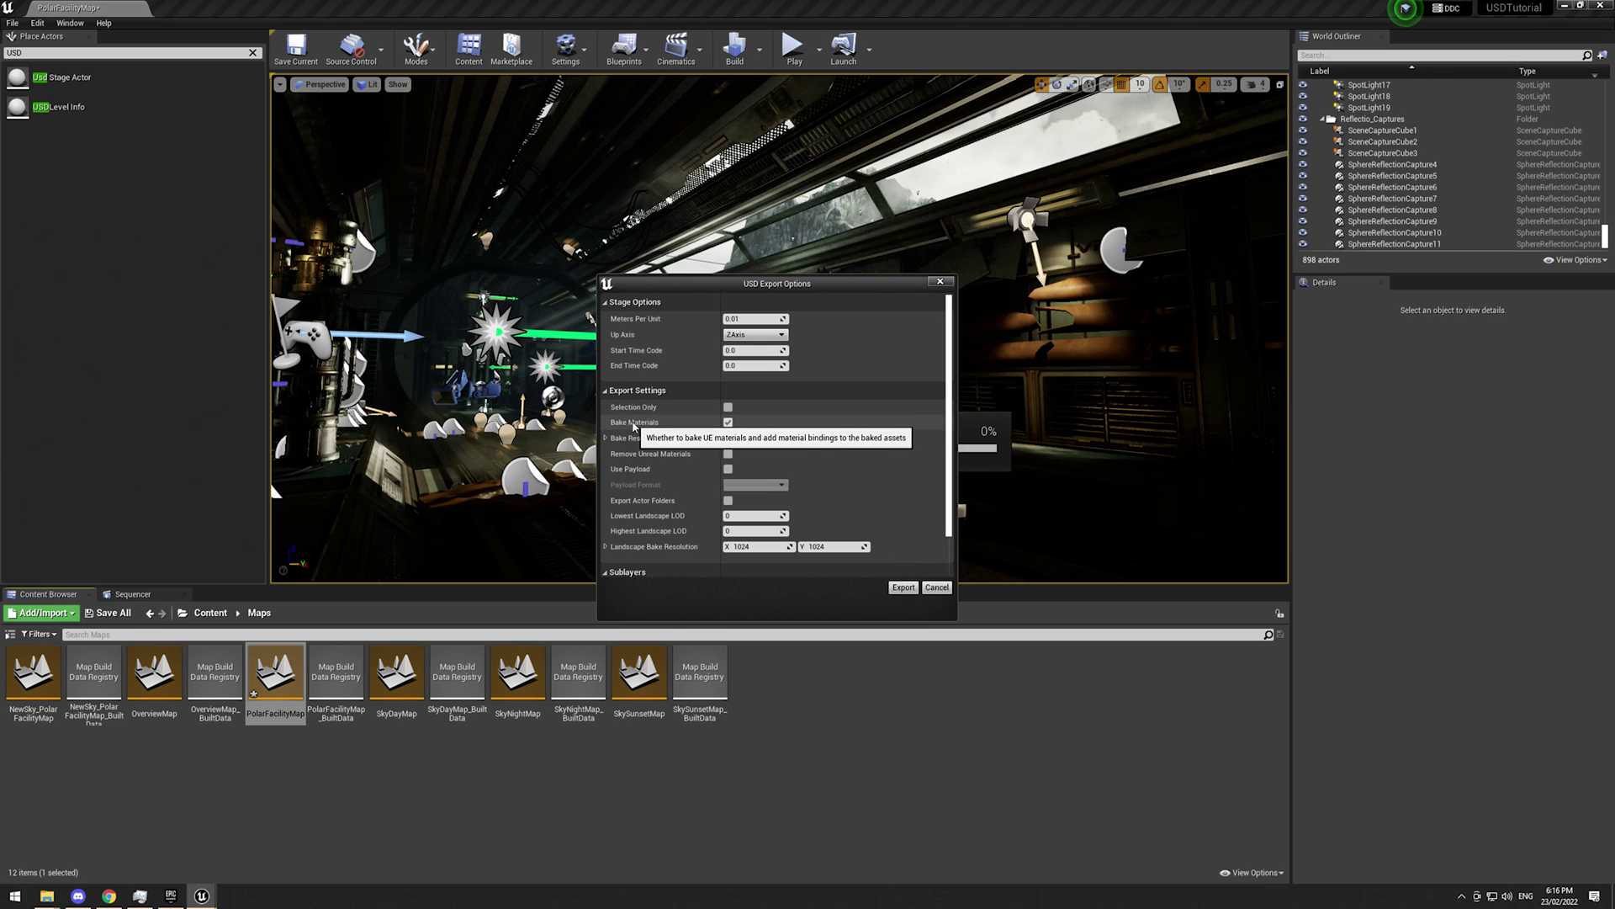
pyautogui.scroll(-2, 673, 395)
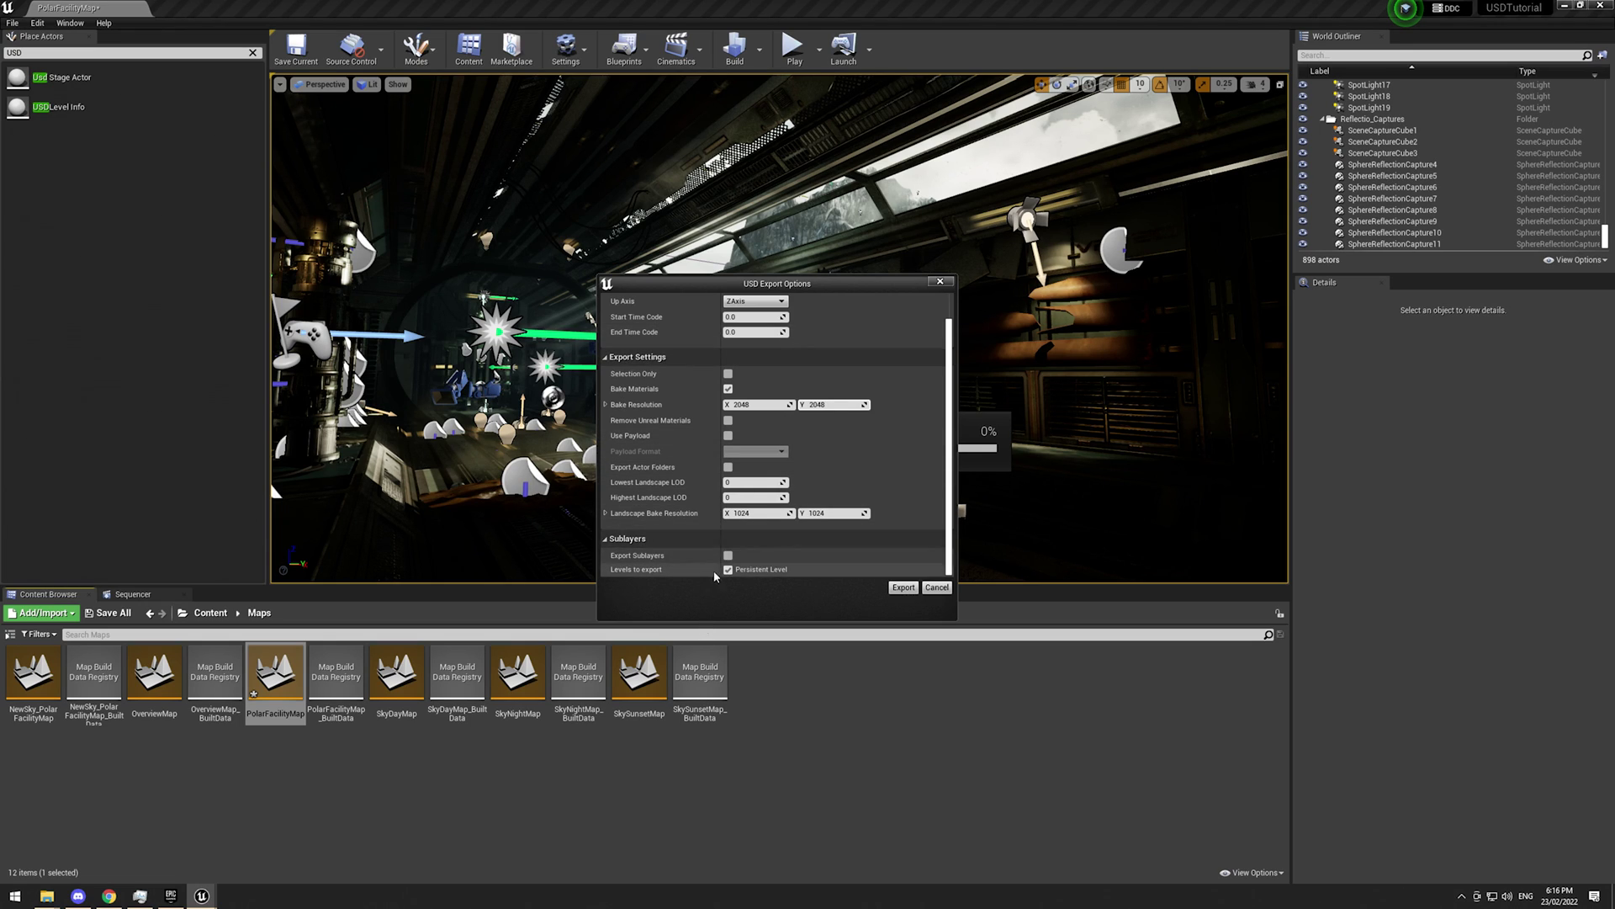
pyautogui.scroll(2, 689, 543)
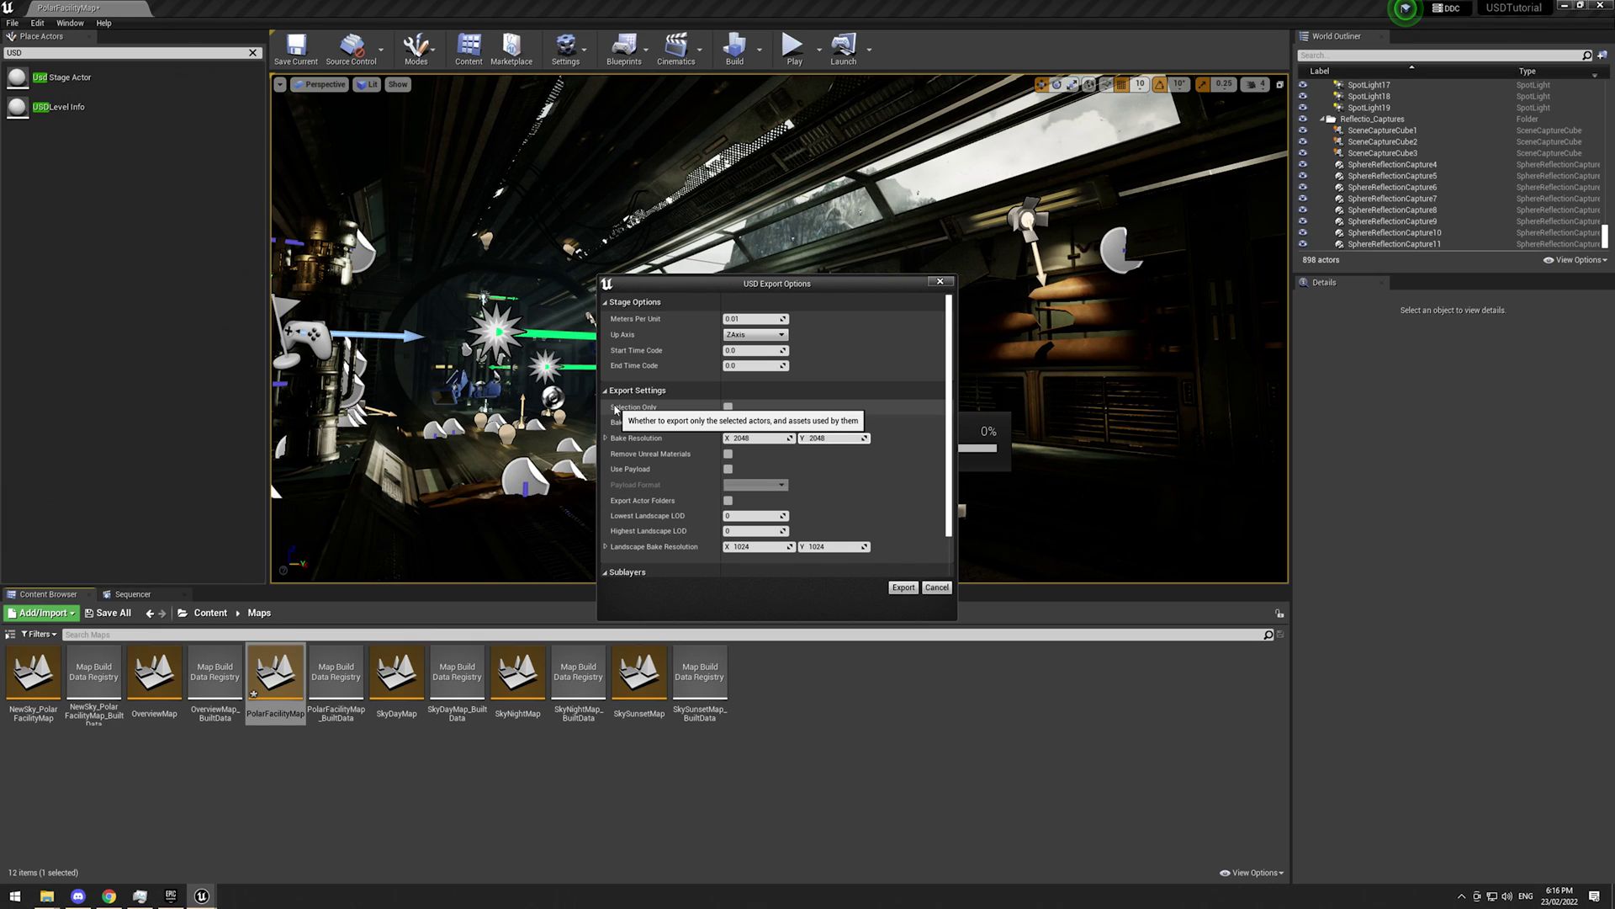
pyautogui.click(804, 440)
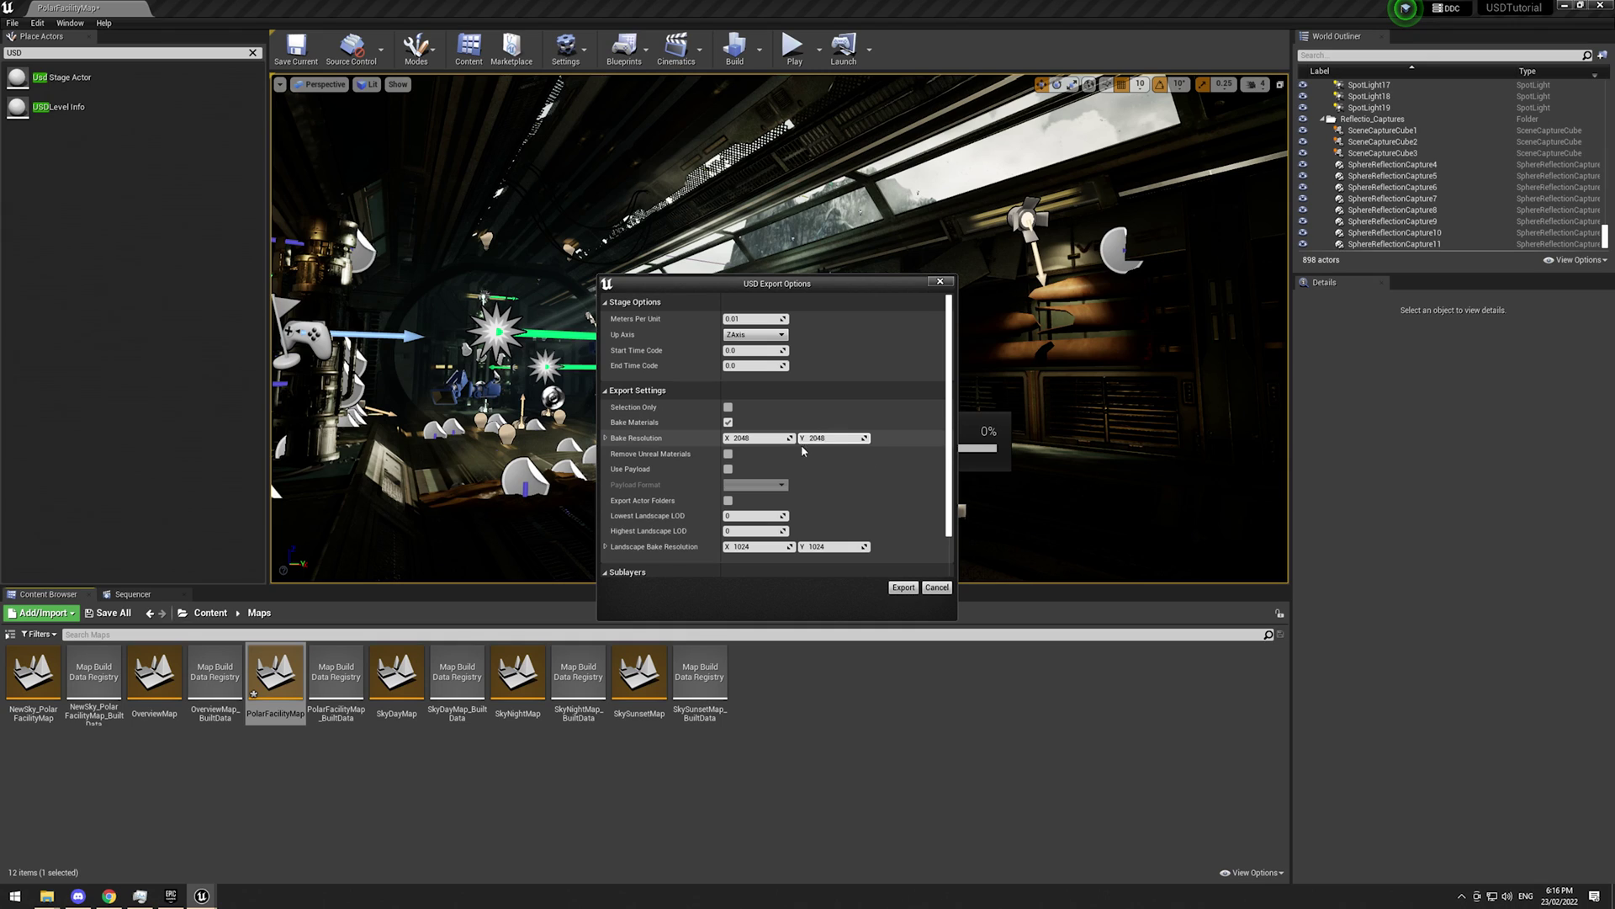
pyautogui.click(864, 503)
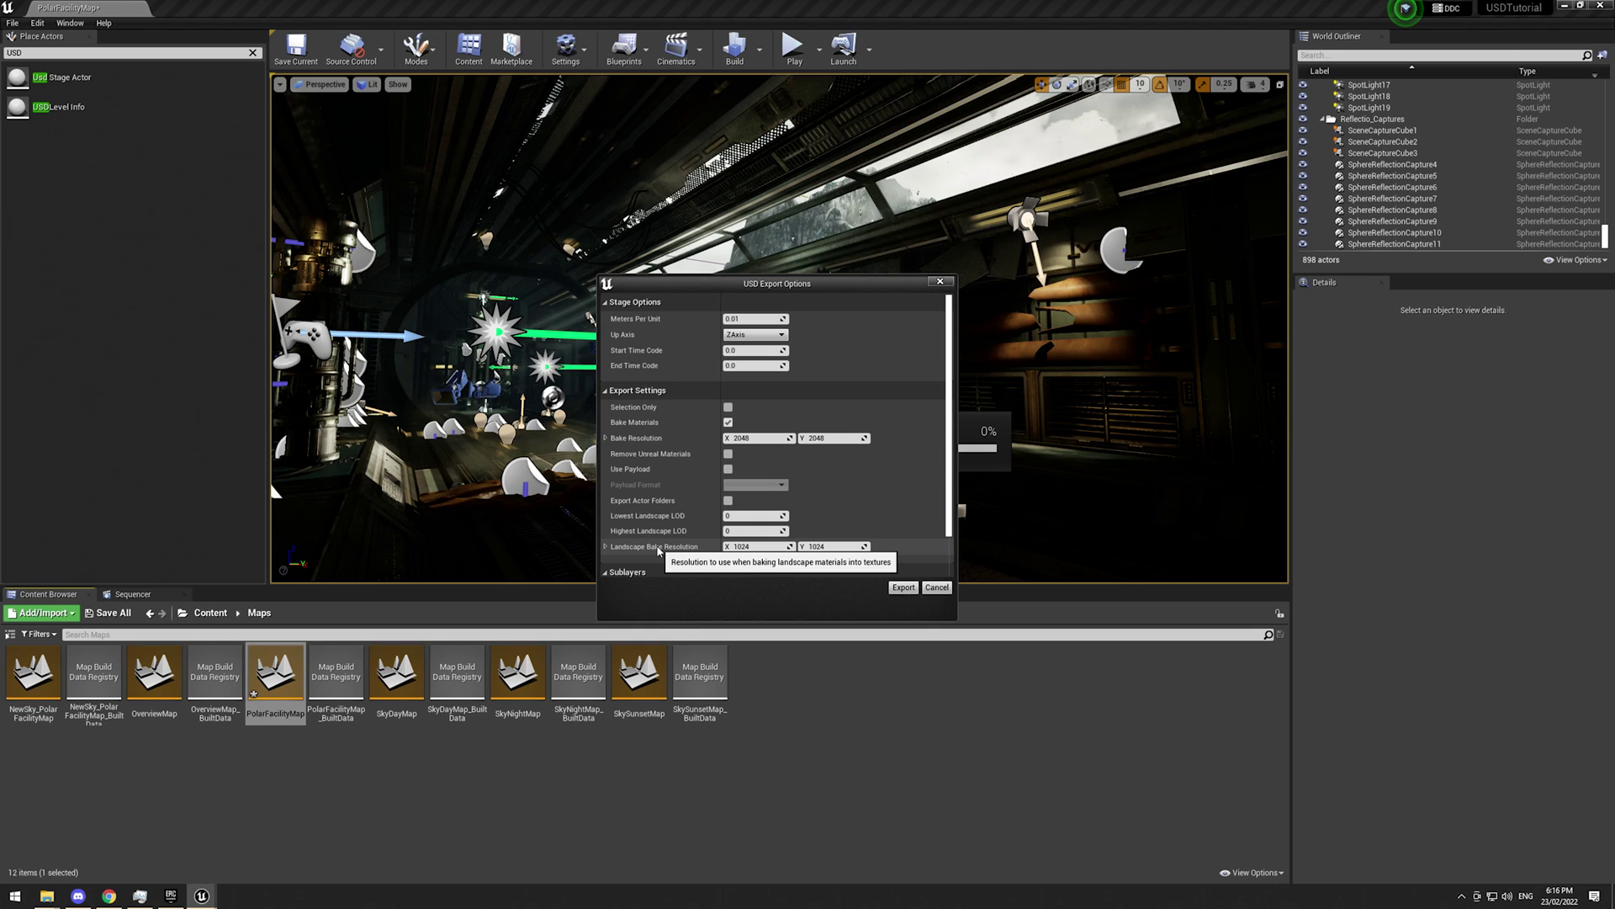
# - Set the Landscape Bake Resolution of the USD export to 2048 by 2048
pyautogui.click(758, 546)
pyautogui.write('2048')
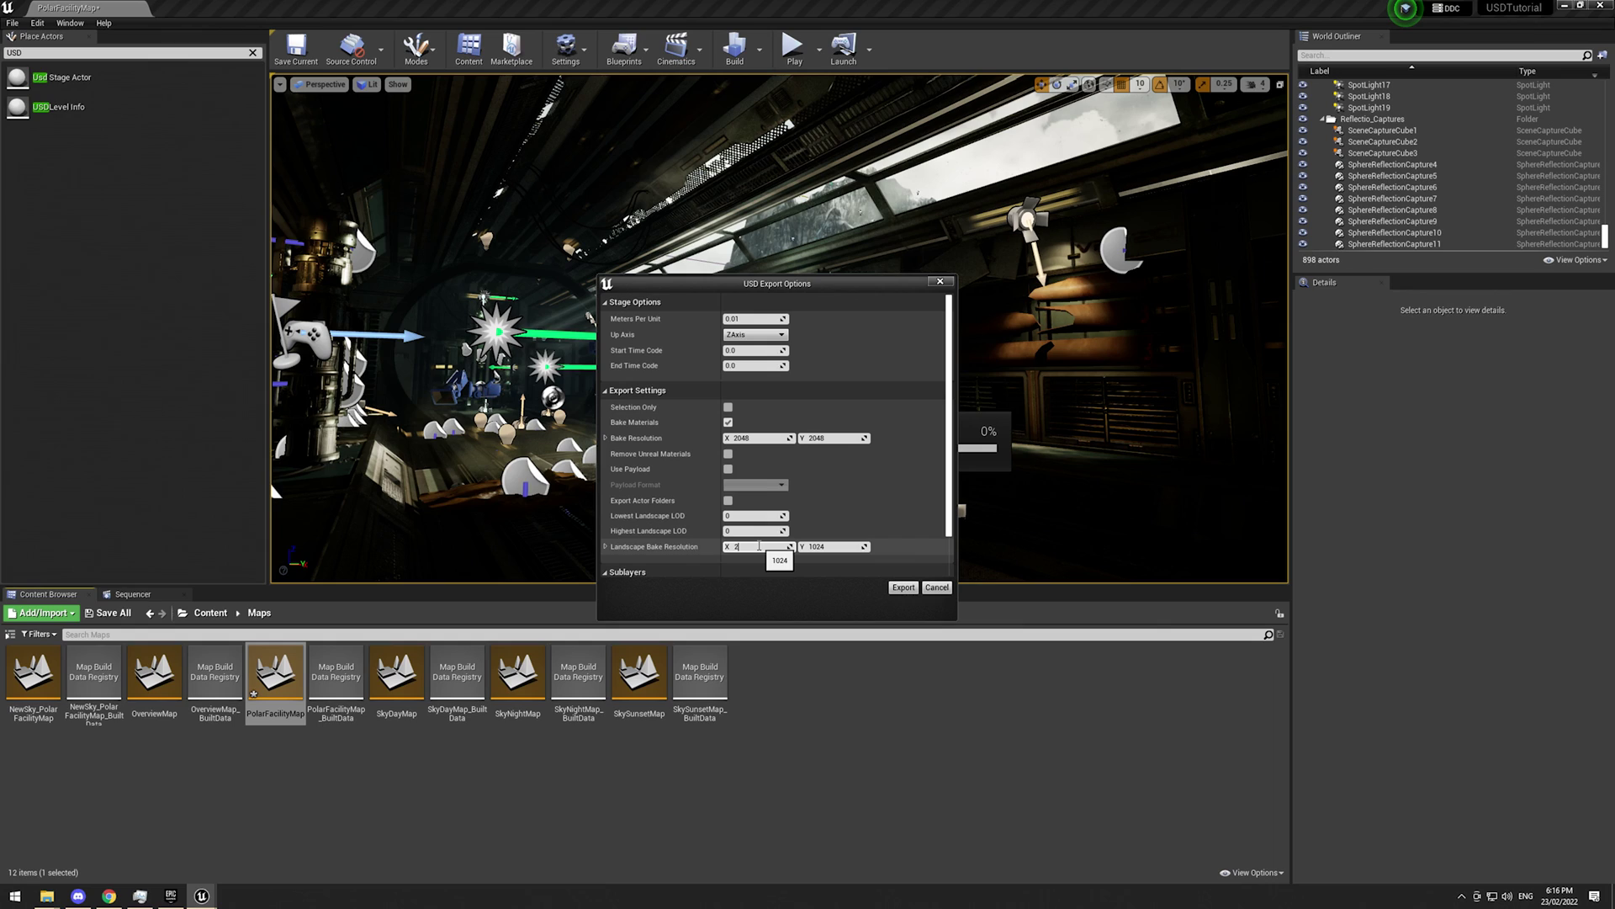
pyautogui.click(820, 546)
pyautogui.write('2048')
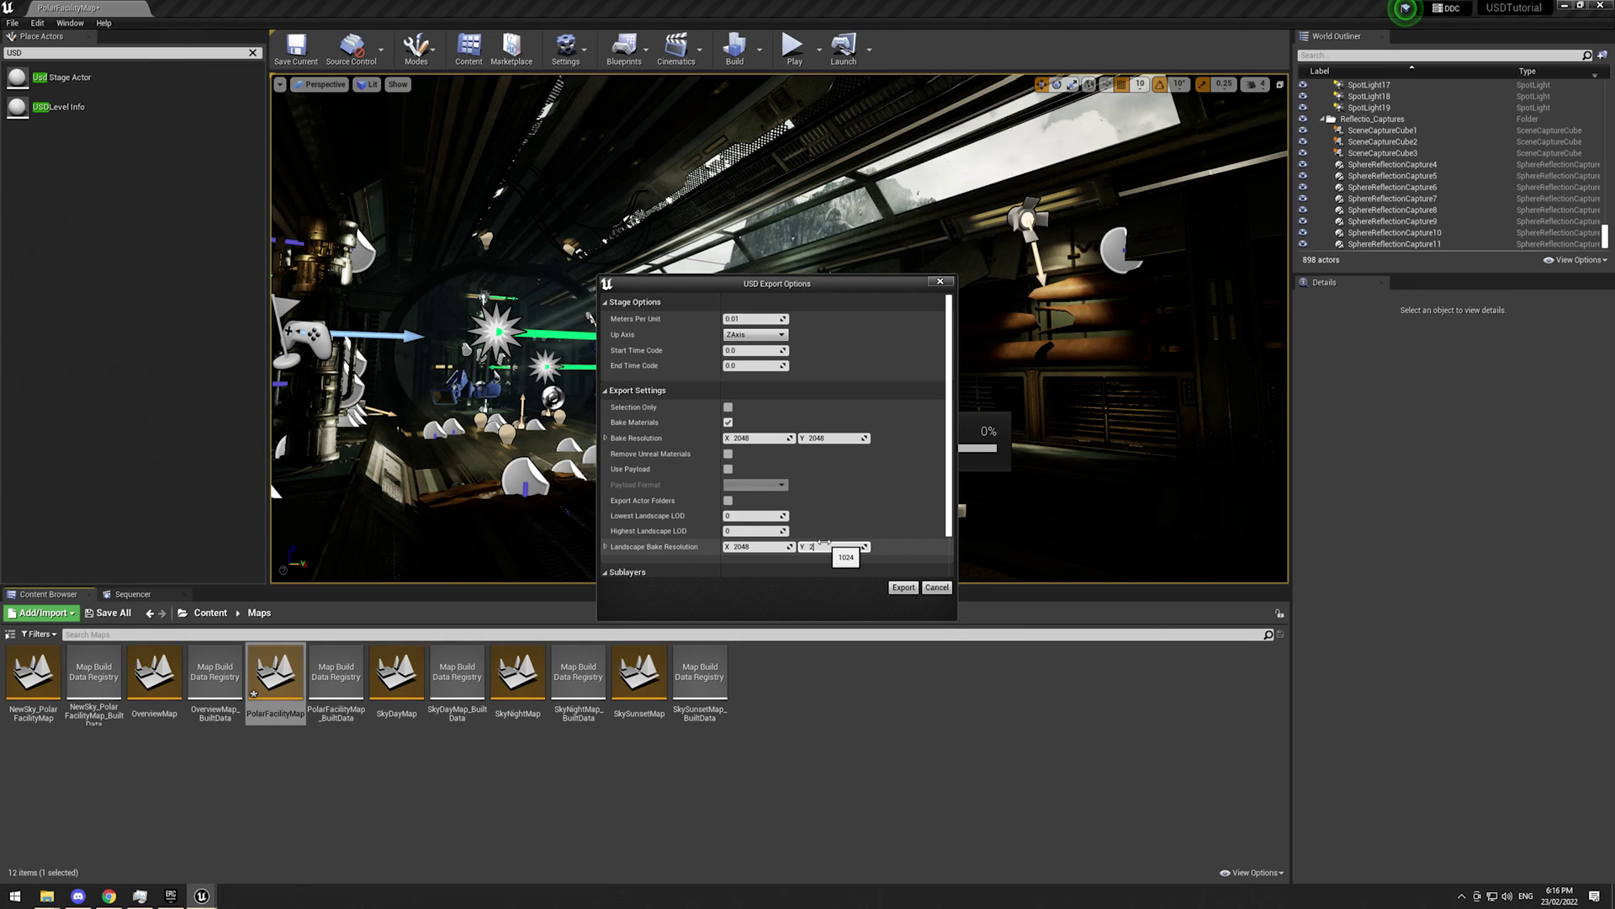
pyautogui.press('Return')
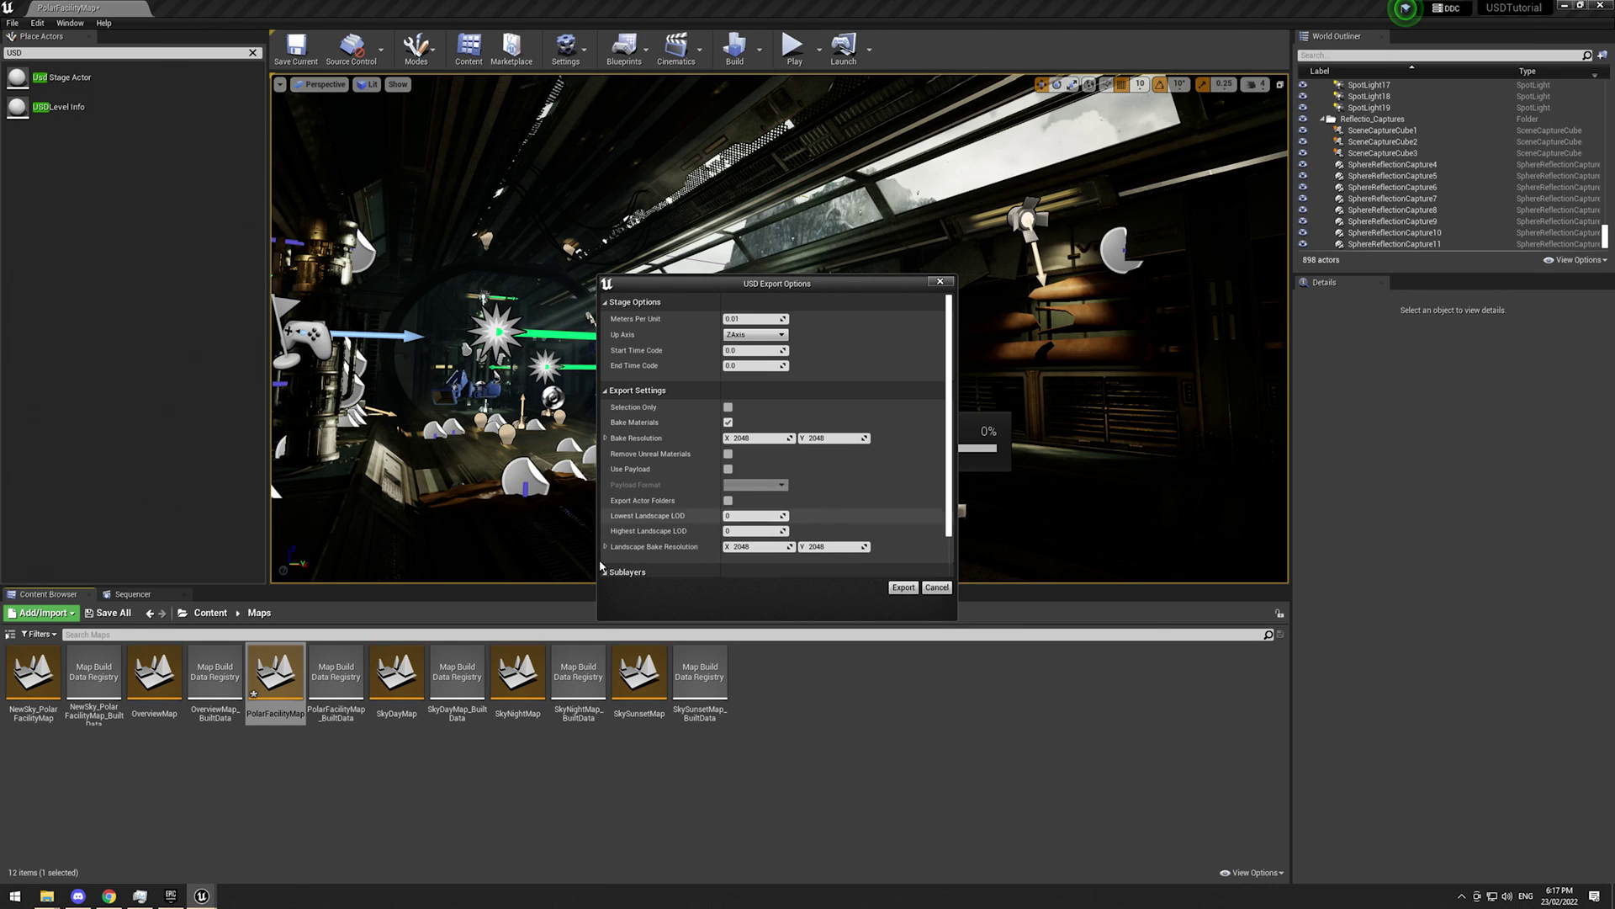
# - Export the level with the chosen USD options and select the exported PolarFacilityMap.usd in the USDTutorial folder
pyautogui.click(903, 589)
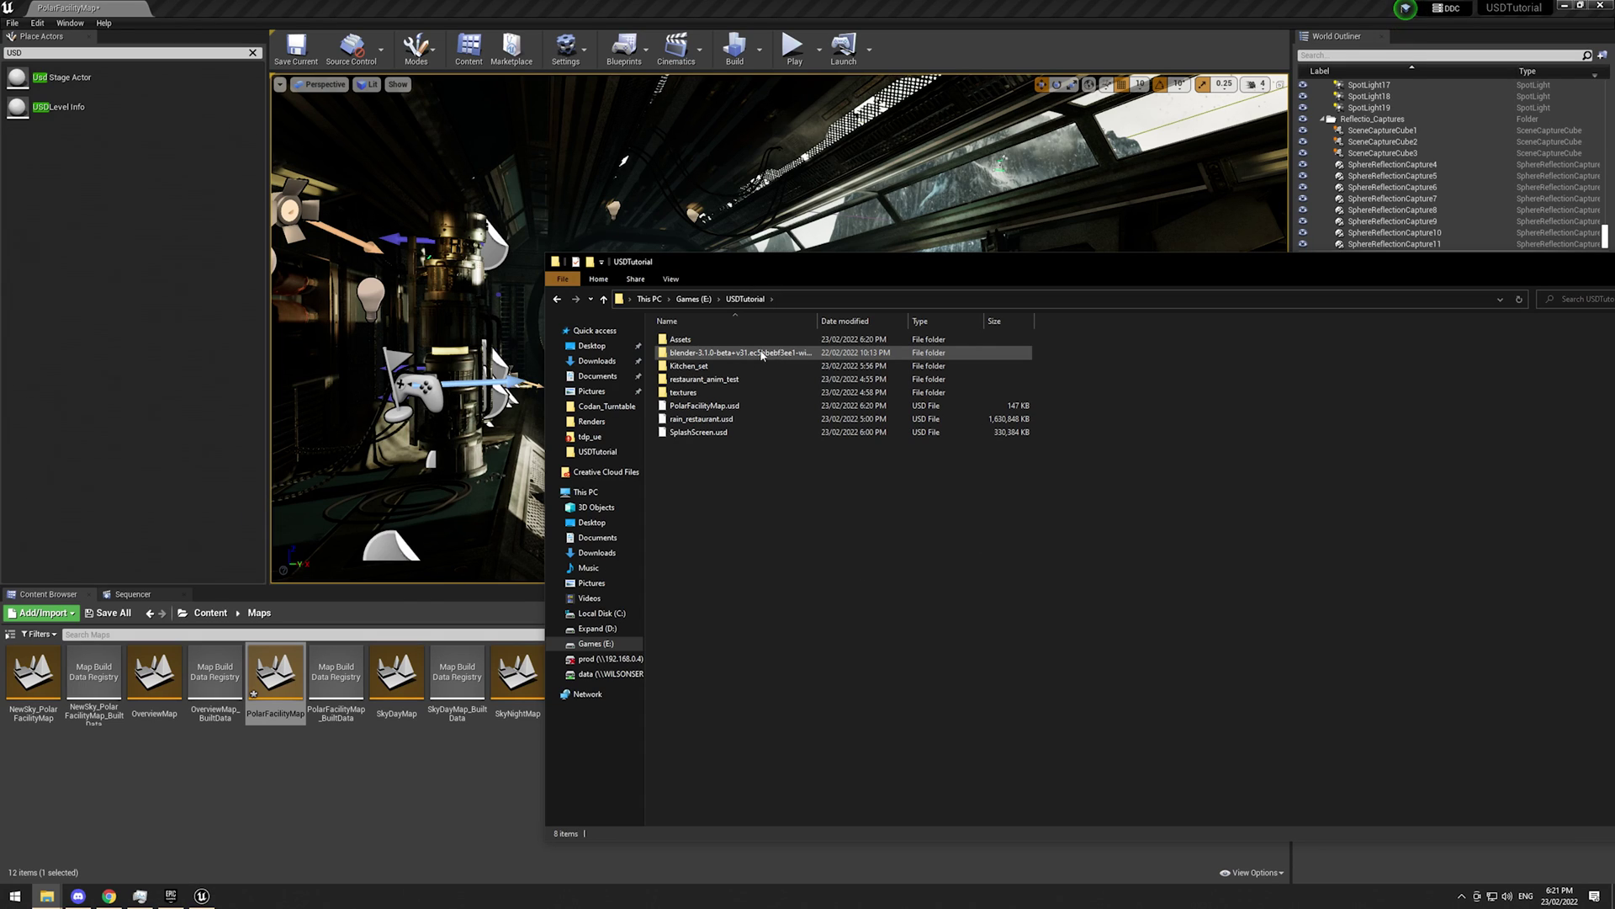
pyautogui.click(685, 407)
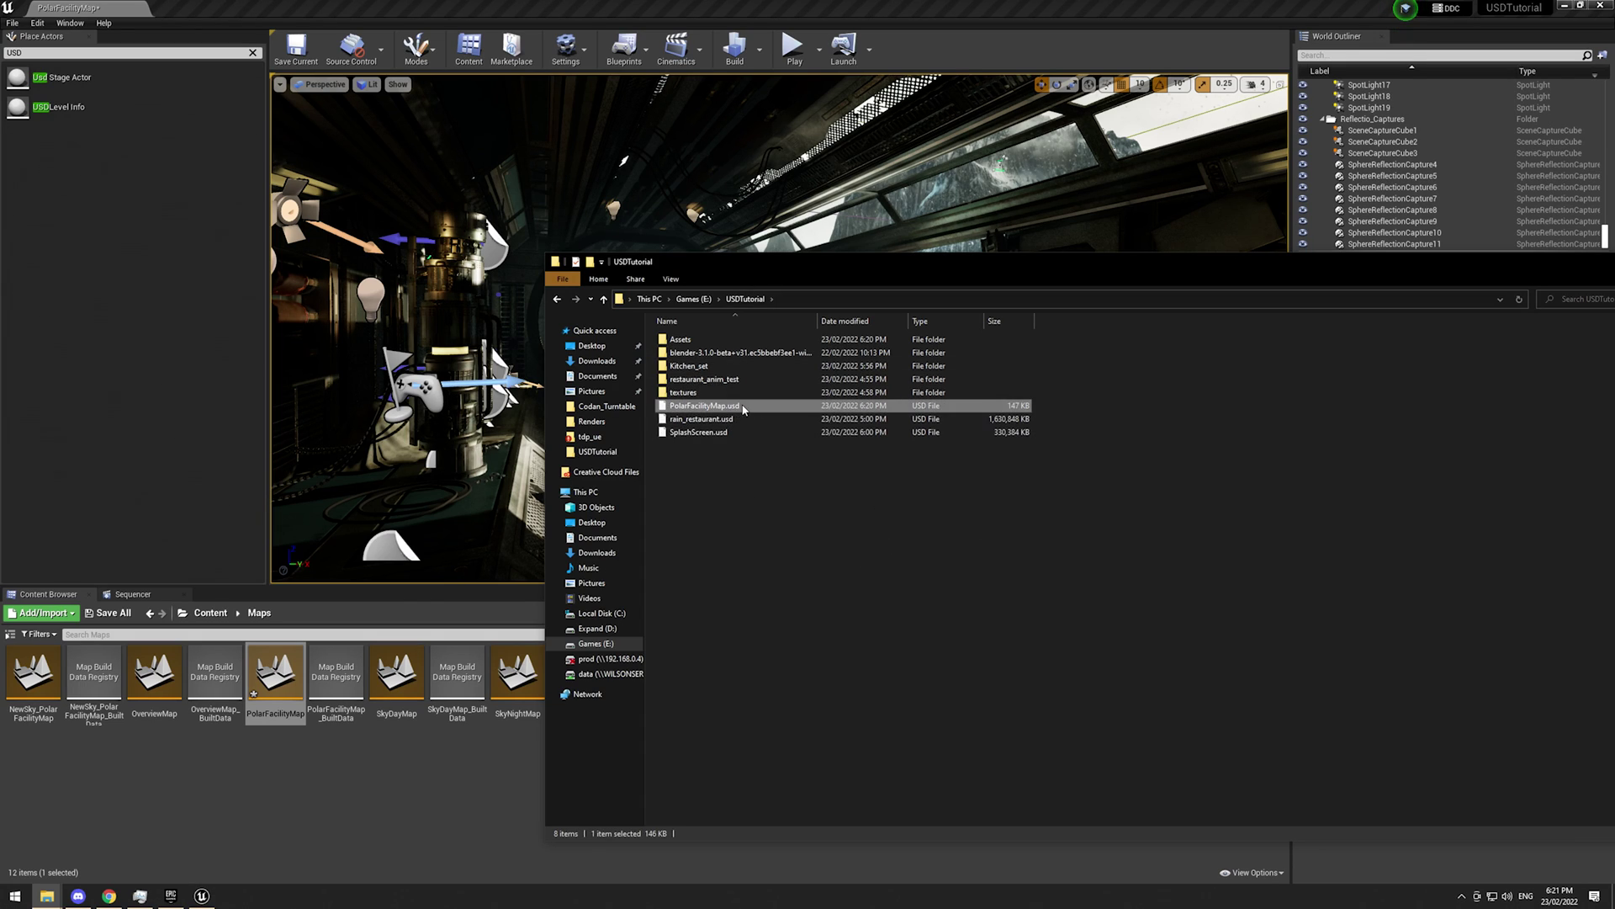
# - Browse the exported Assets folder down through Game and Polar to examine the files in Materials
pyautogui.doubleClick(669, 339)
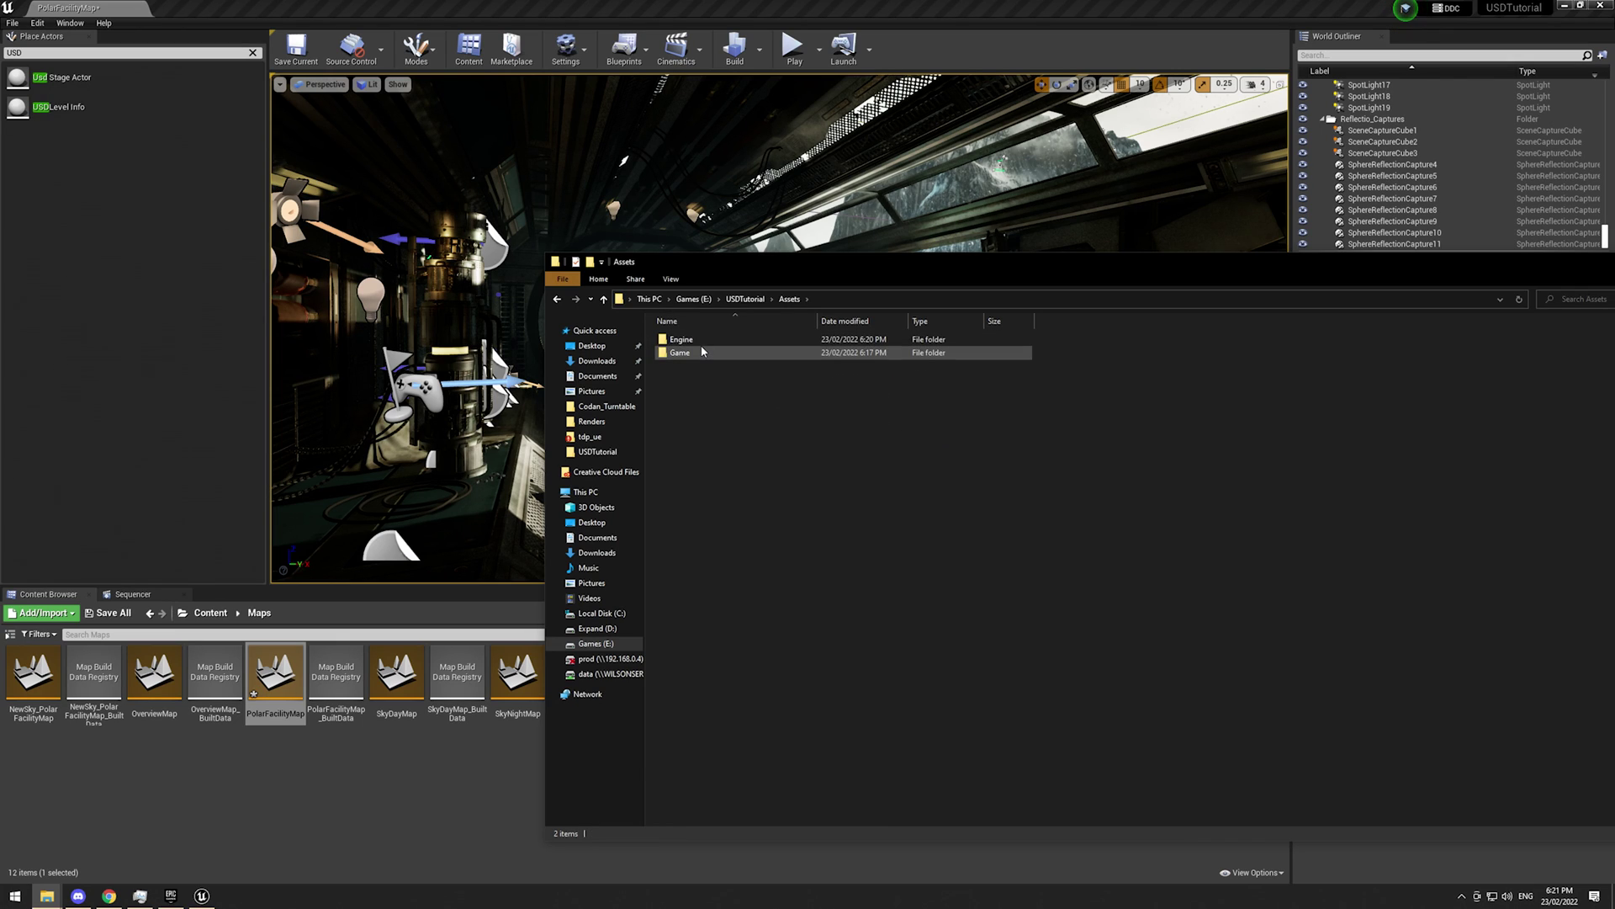
pyautogui.doubleClick(703, 352)
pyautogui.doubleClick(685, 339)
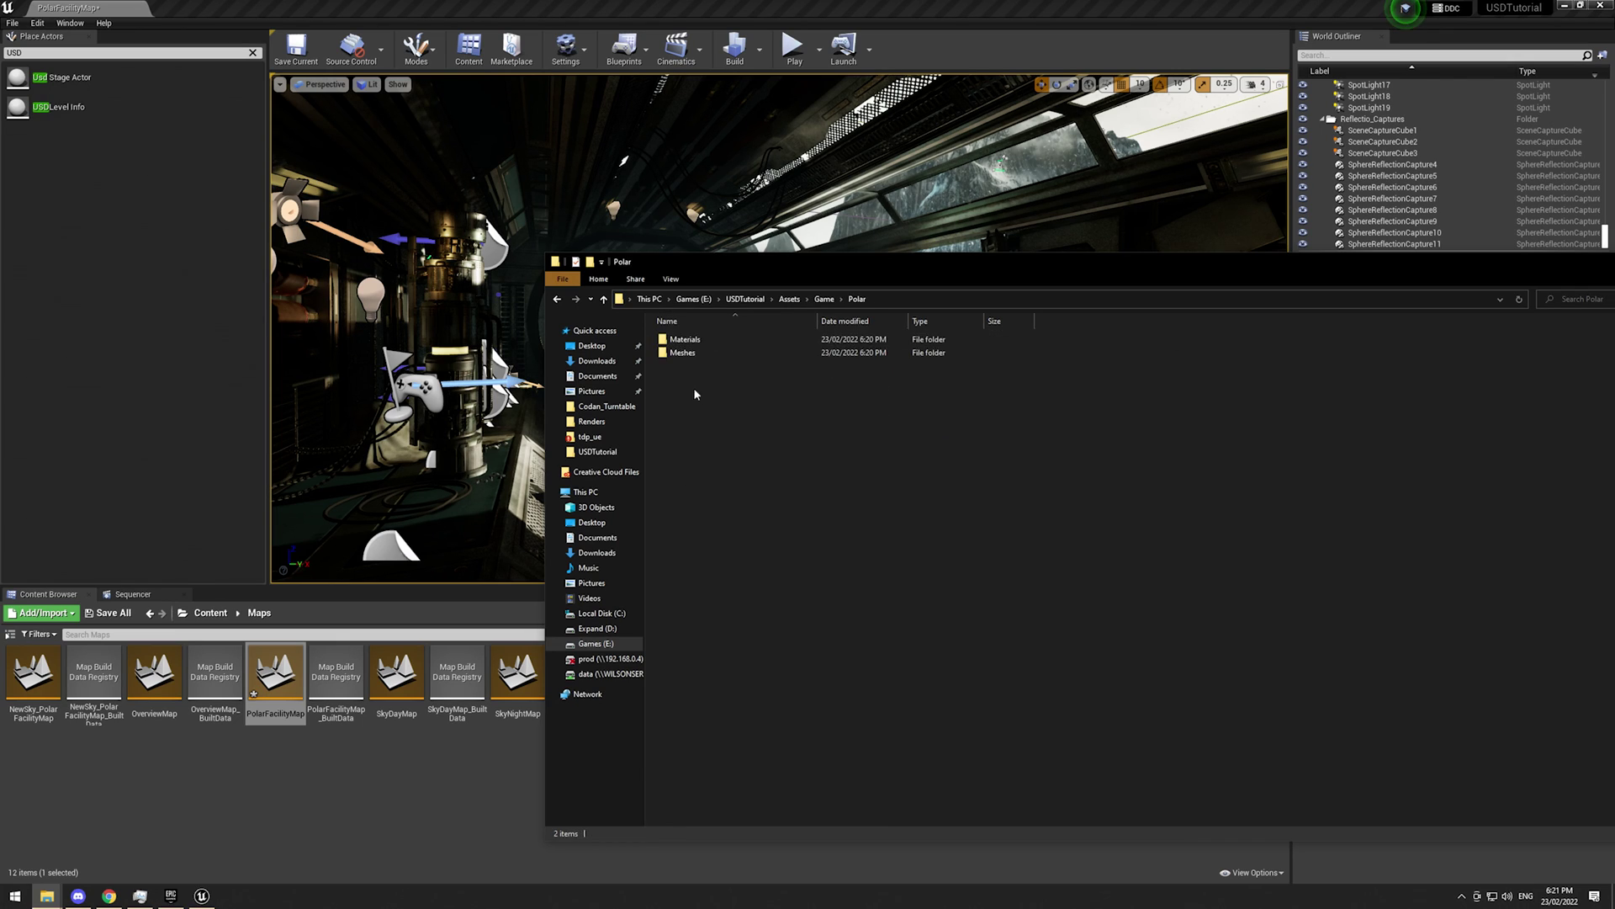
pyautogui.doubleClick(704, 339)
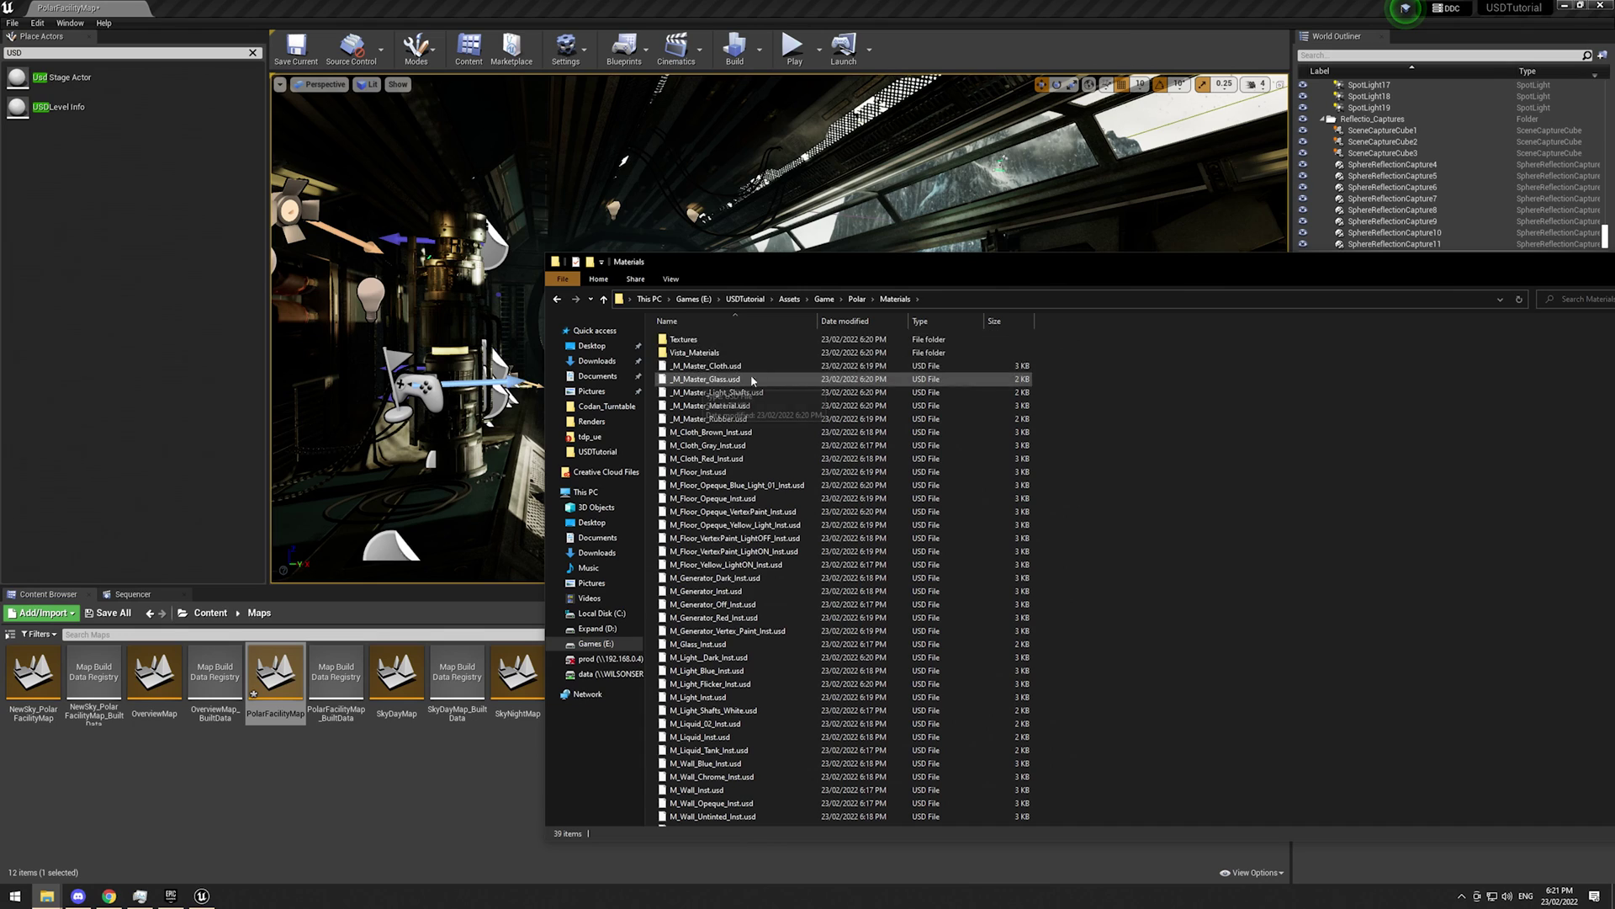
# - Examine the exported mesh files in the Props folder under Polar's Meshes folder
pyautogui.click(856, 299)
pyautogui.doubleClick(711, 354)
pyautogui.doubleClick(680, 354)
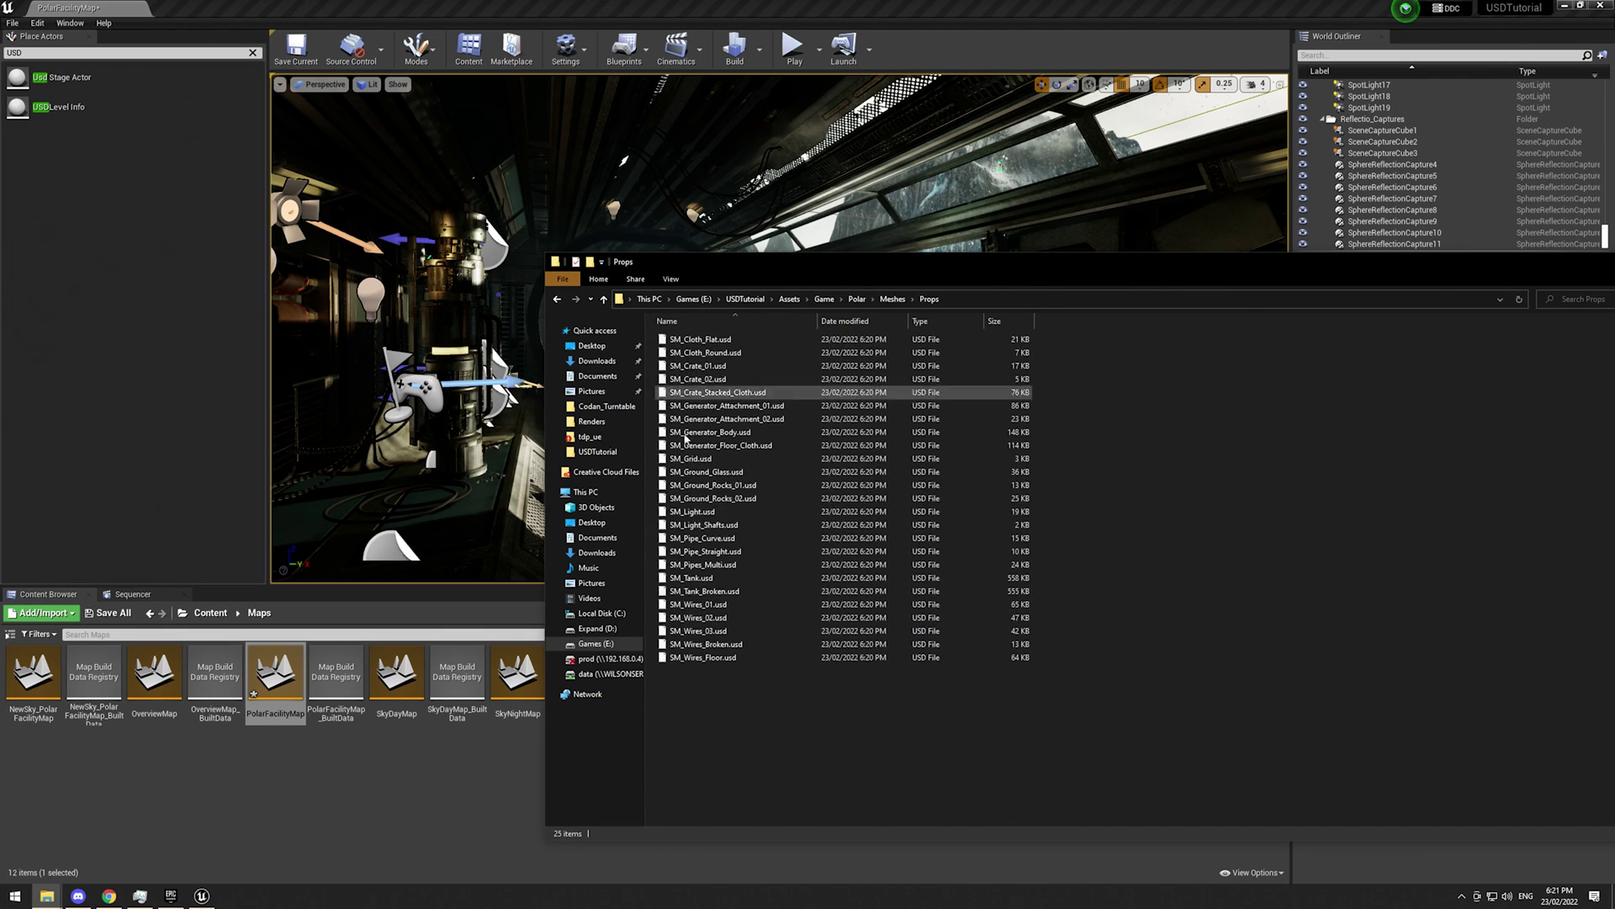
pyautogui.moveTo(793, 663); pyautogui.dragTo(673, 75)
# - Return to the USDTutorial folder and check the combined size of the Assets folder and PolarFacilityMap.usd
pyautogui.click(856, 298)
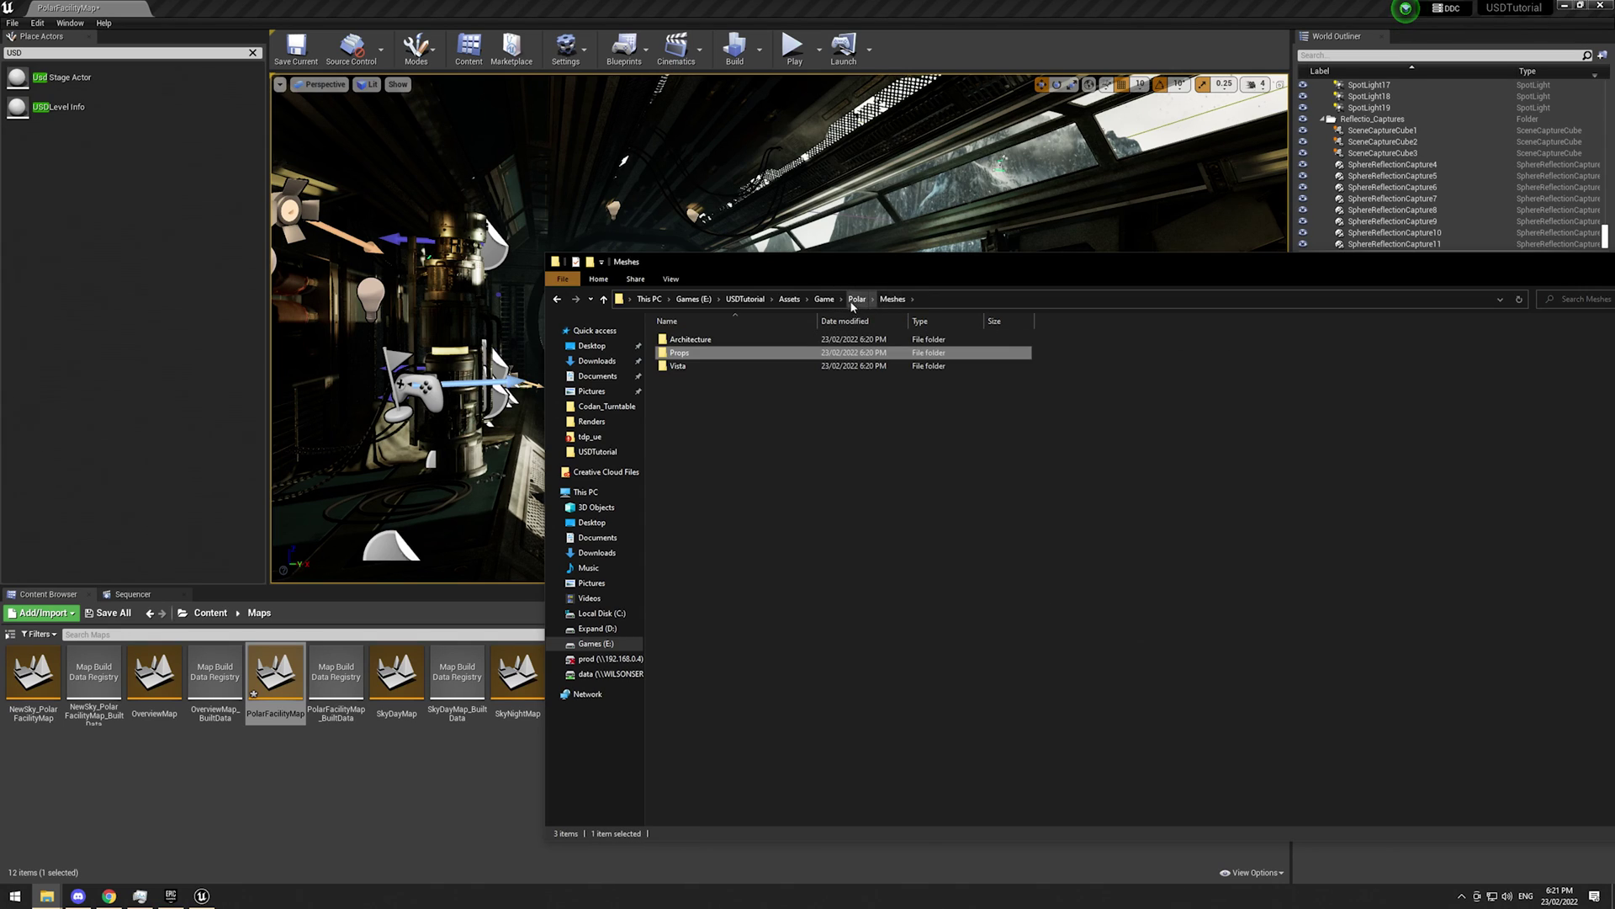
pyautogui.click(824, 299)
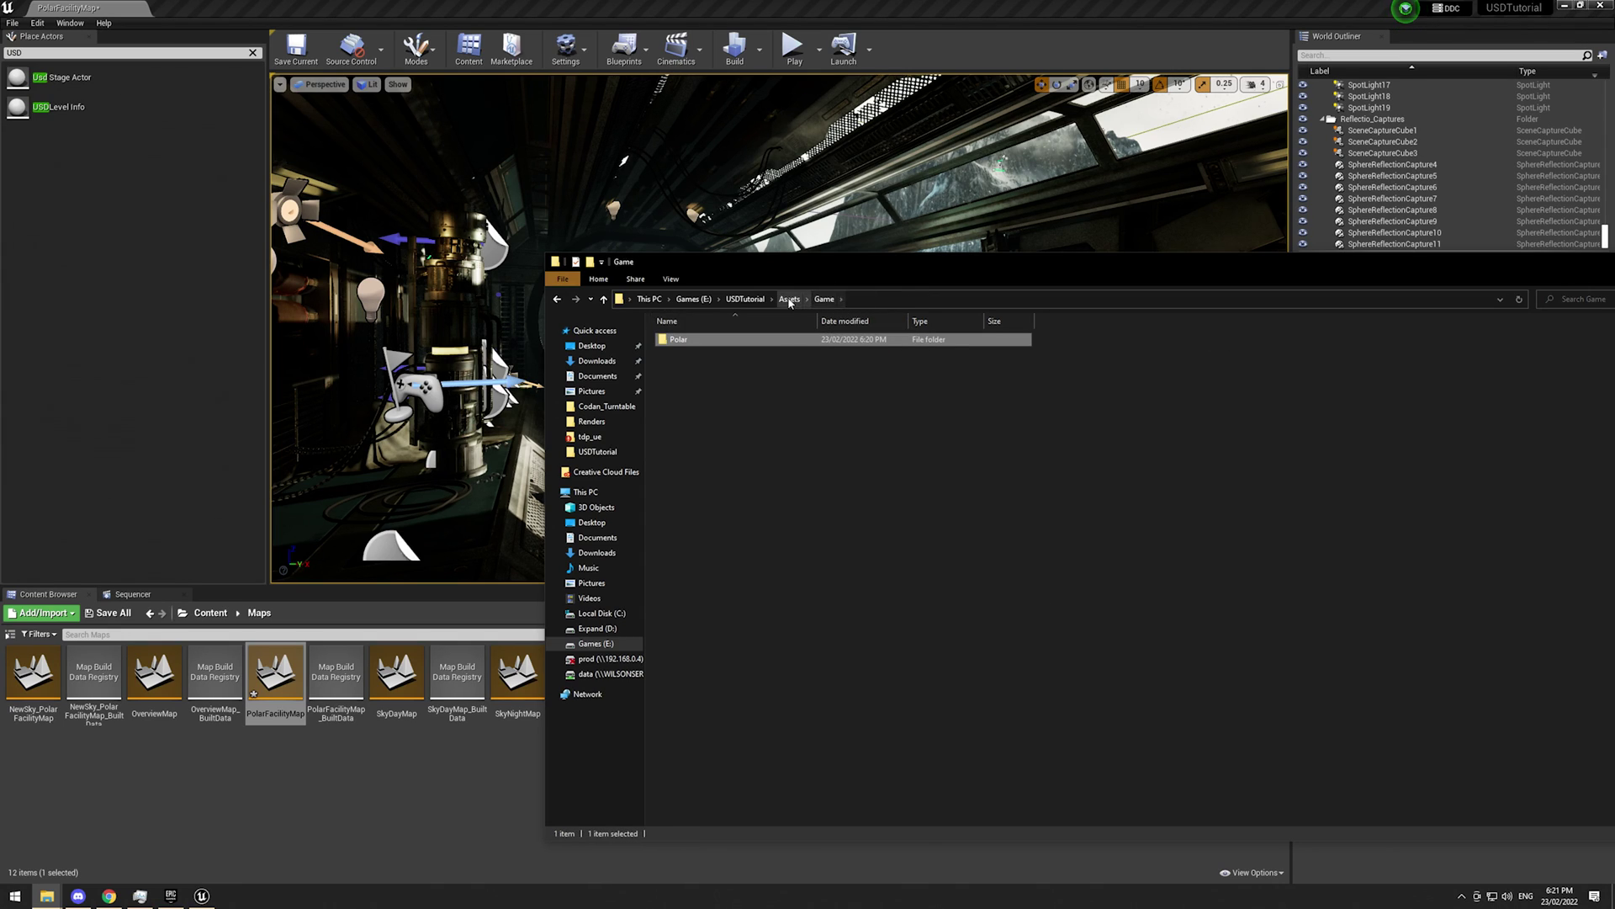
pyautogui.click(788, 298)
pyautogui.click(745, 298)
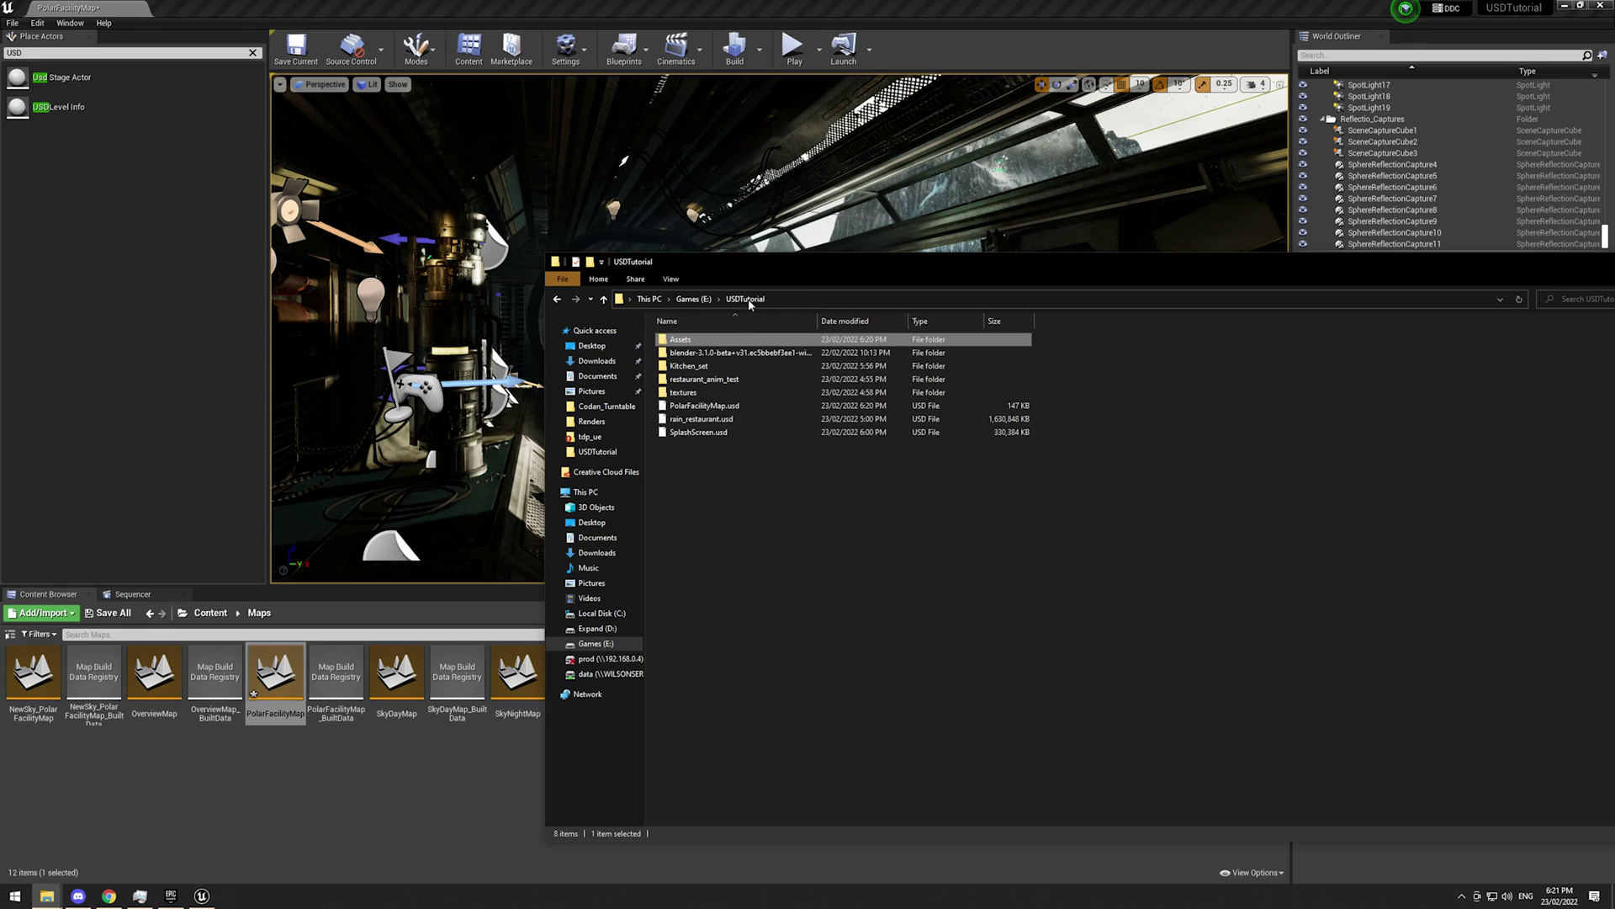
pyautogui.keyDown('ctrl'); pyautogui.click(733, 405); pyautogui.keyUp('ctrl')
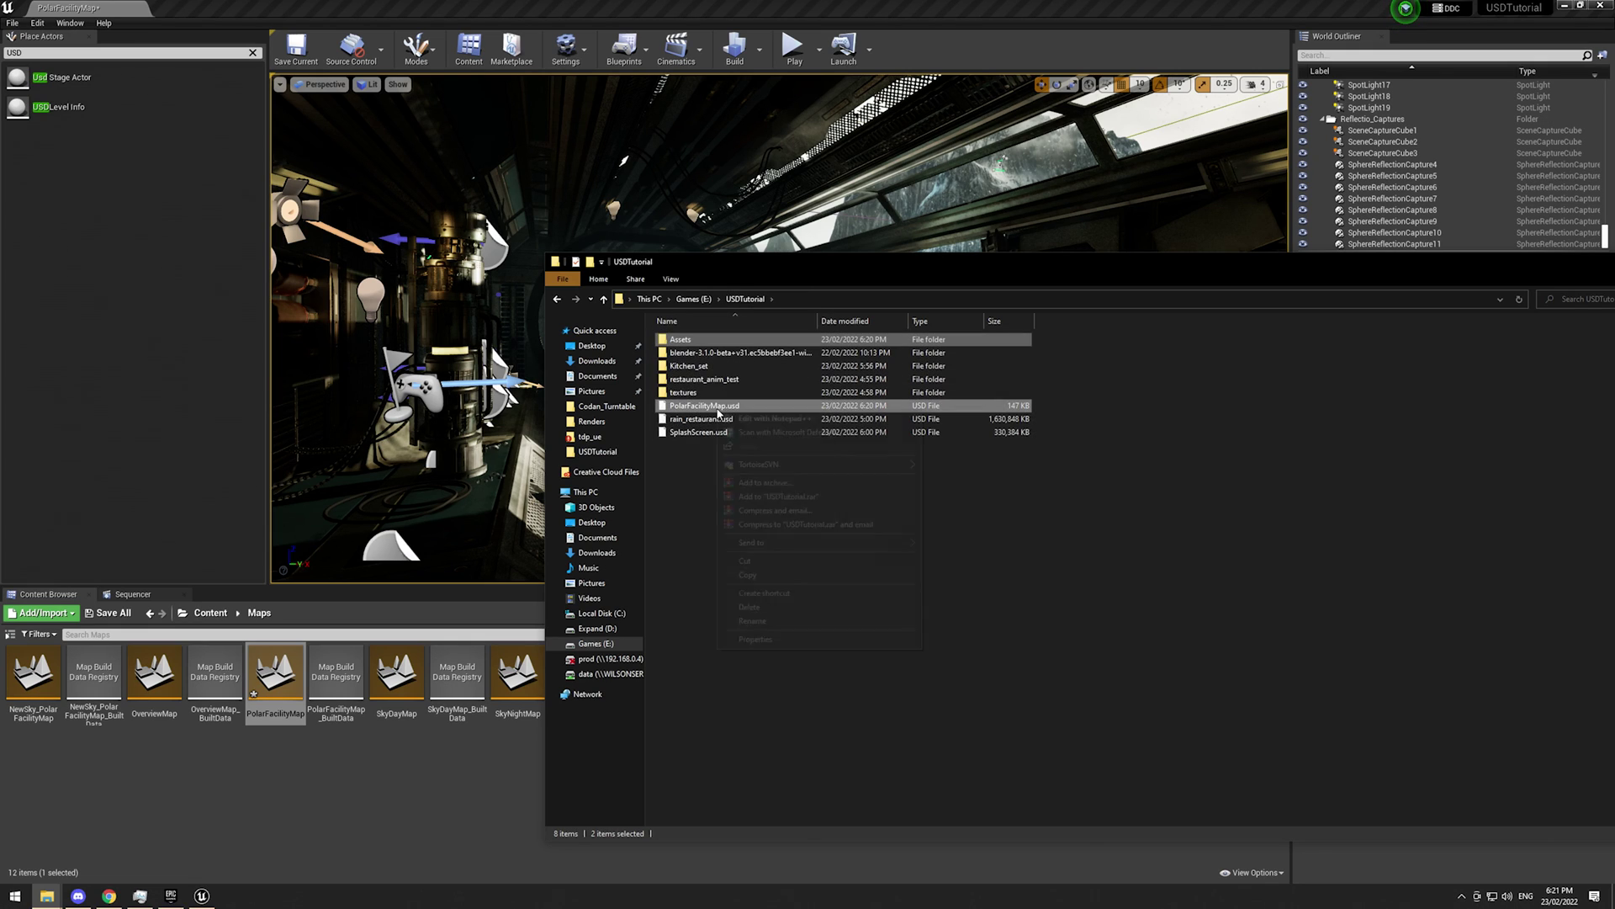
pyautogui.rightClick(723, 406)
pyautogui.click(756, 640)
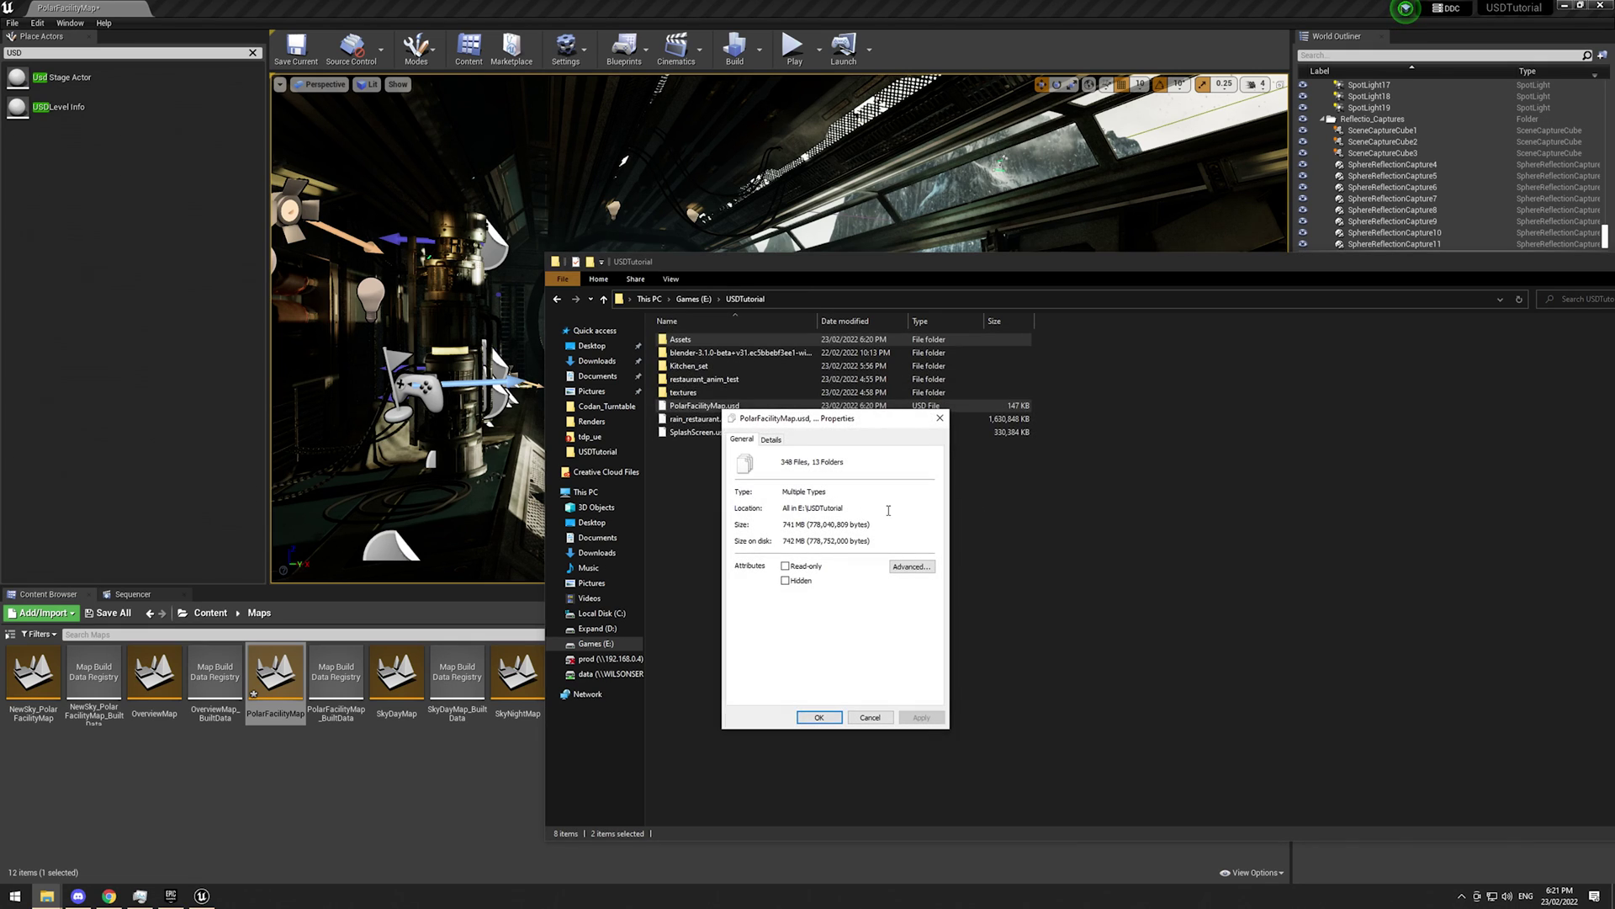
pyautogui.click(937, 418)
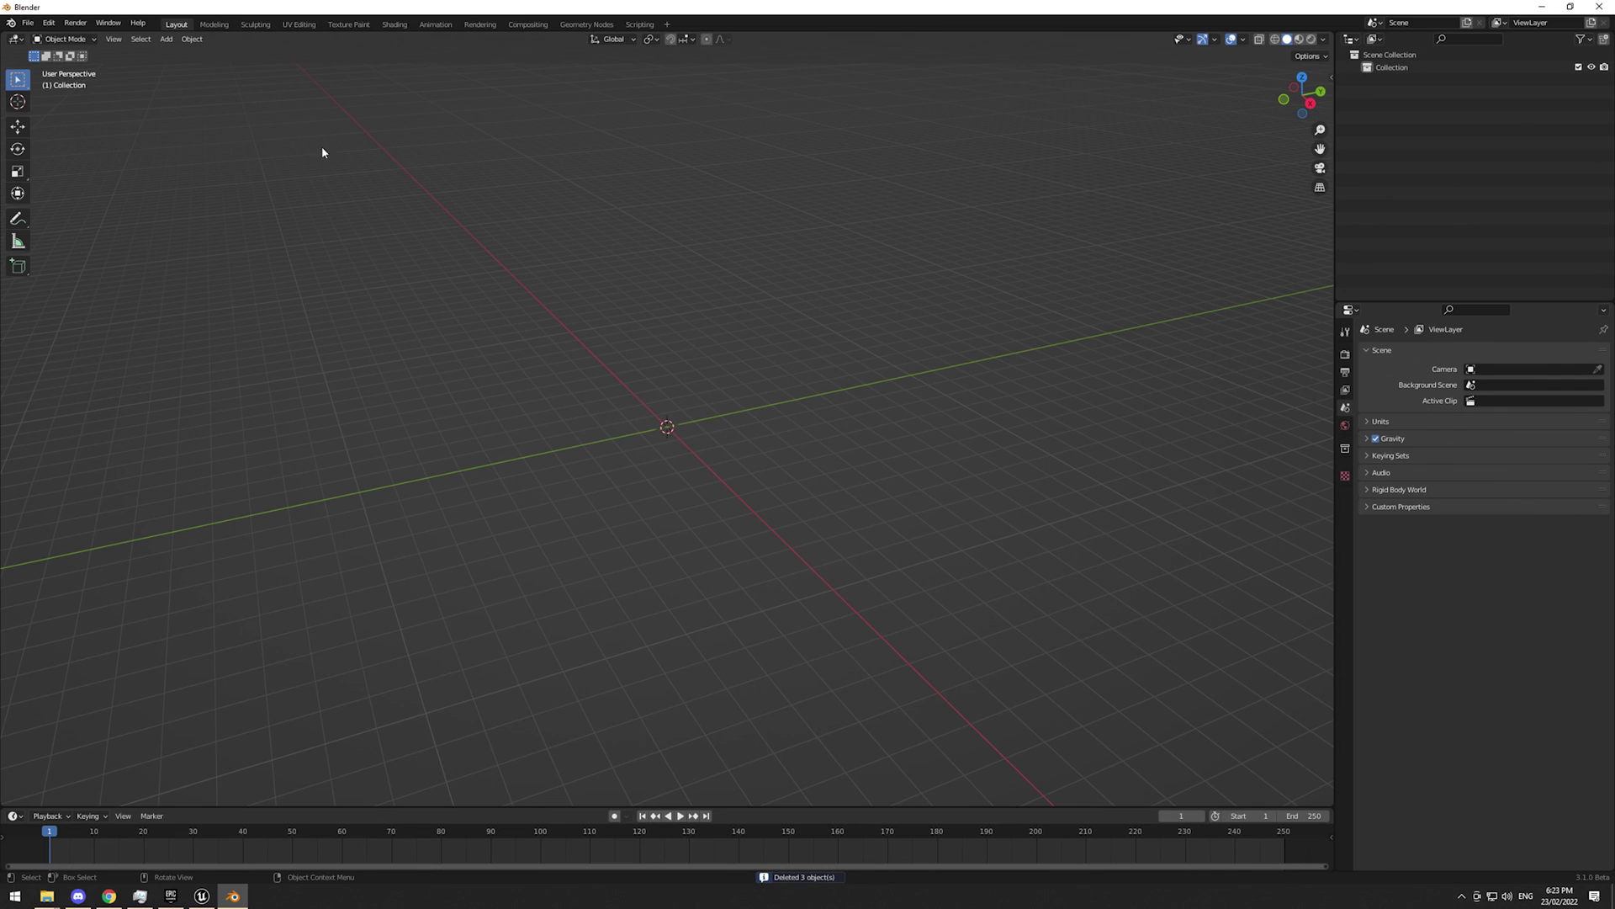
# - Switch to Blender and choose PolarFacilityMap.usd from the USDTutorial folder for a Universal Scene Description import
pyautogui.click(28, 23)
pyautogui.moveTo(67, 205)
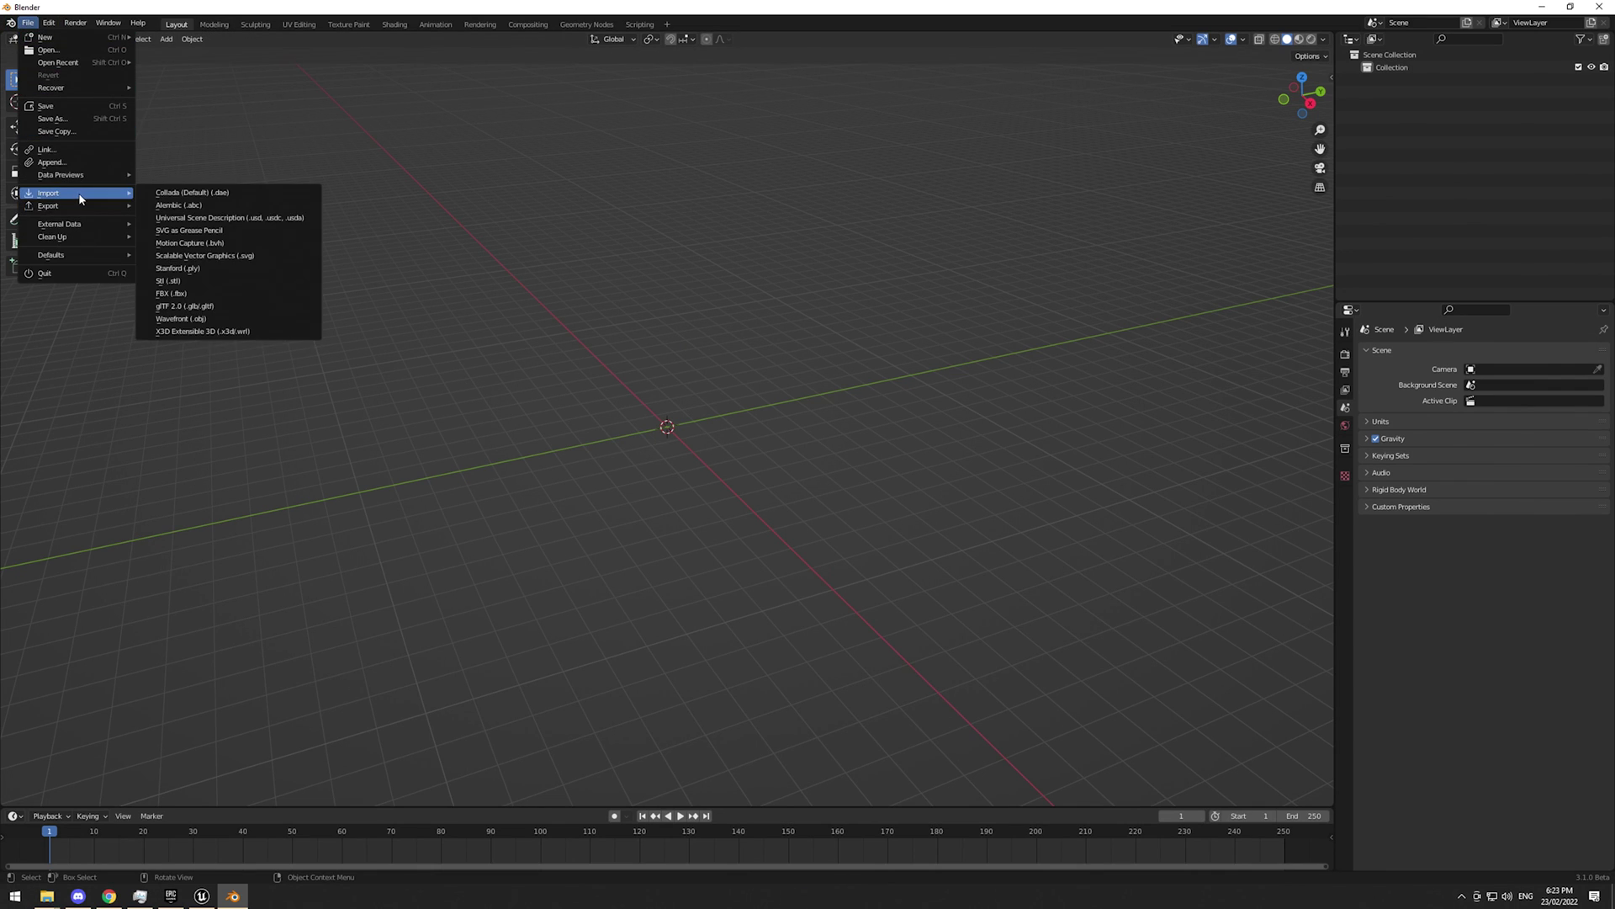
pyautogui.click(190, 219)
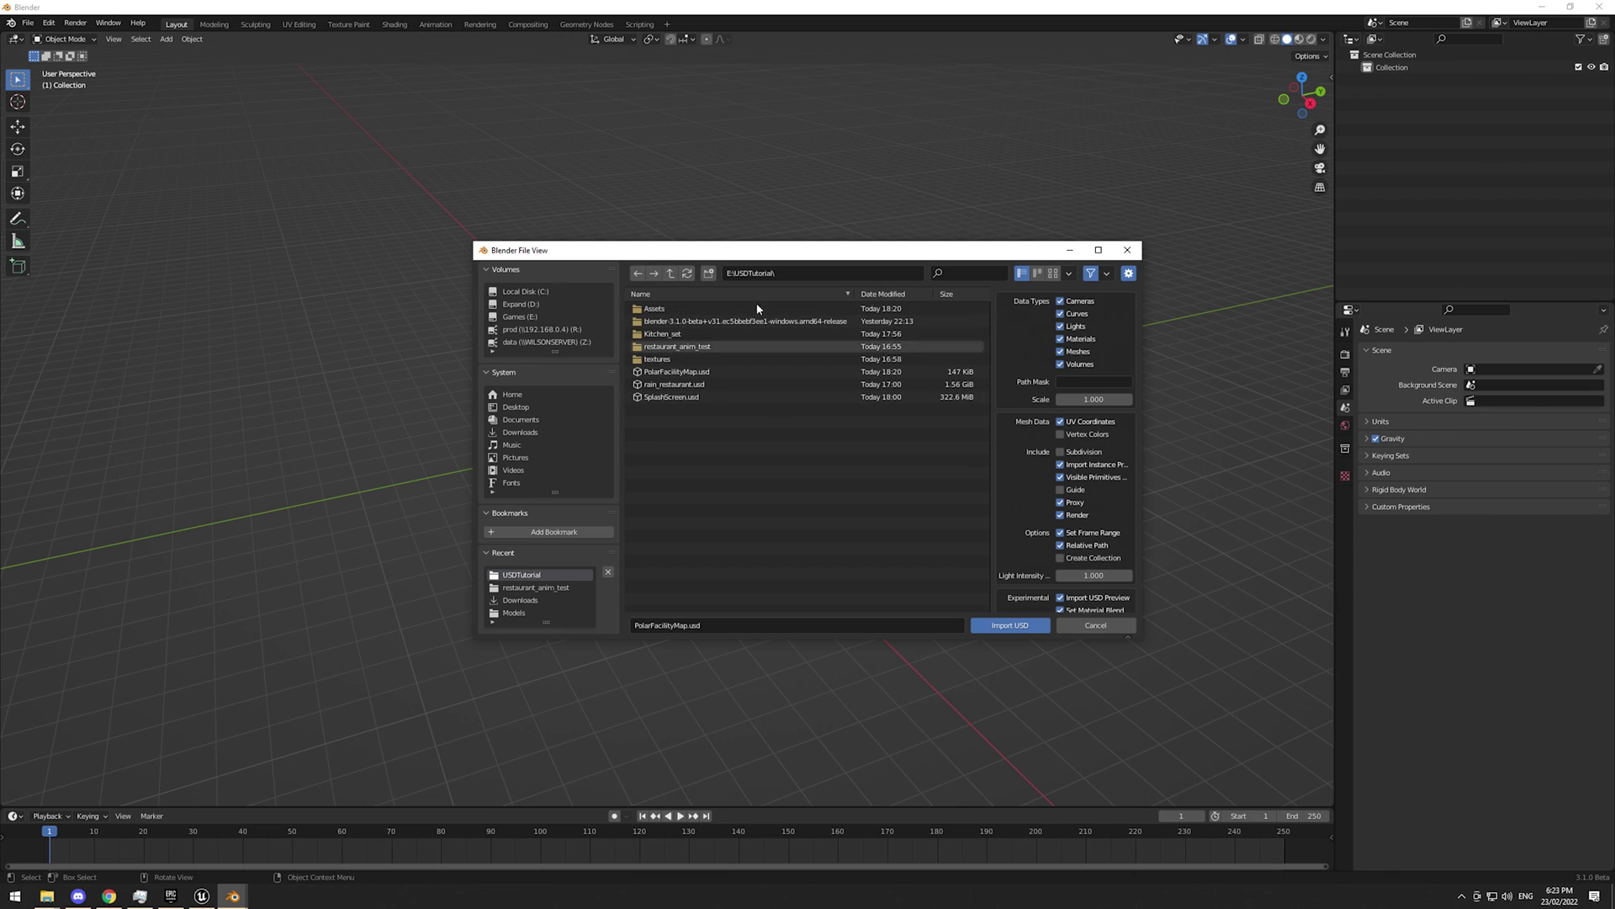
pyautogui.click(707, 371)
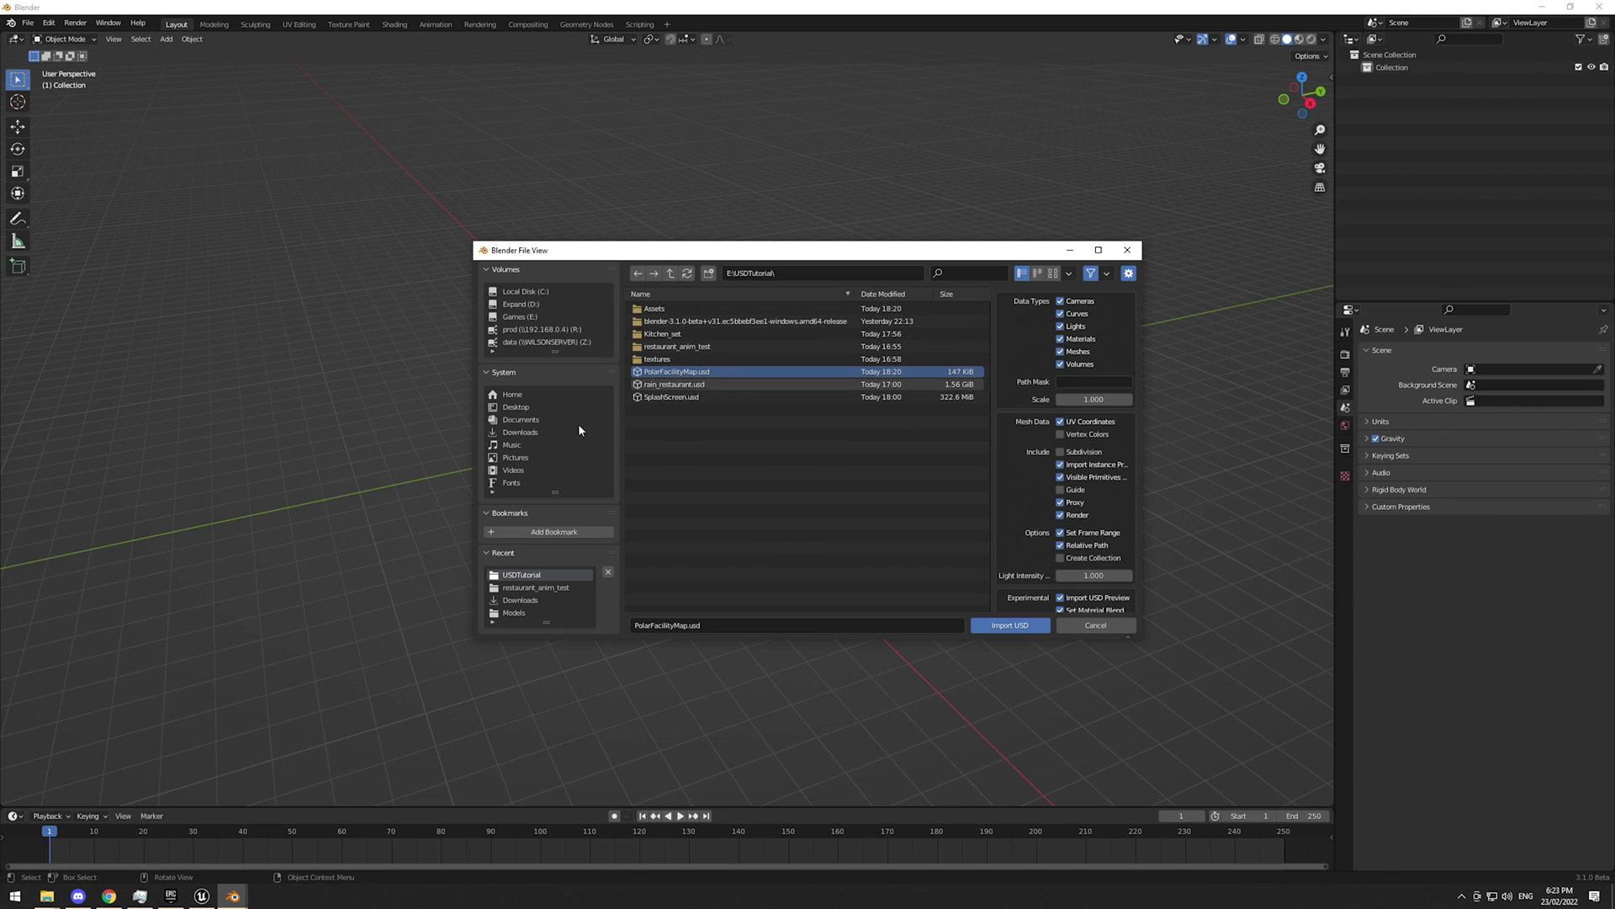
# - Set the import scale to 0.01 and import the USD file
pyautogui.click(1097, 401)
pyautogui.write('0.01')
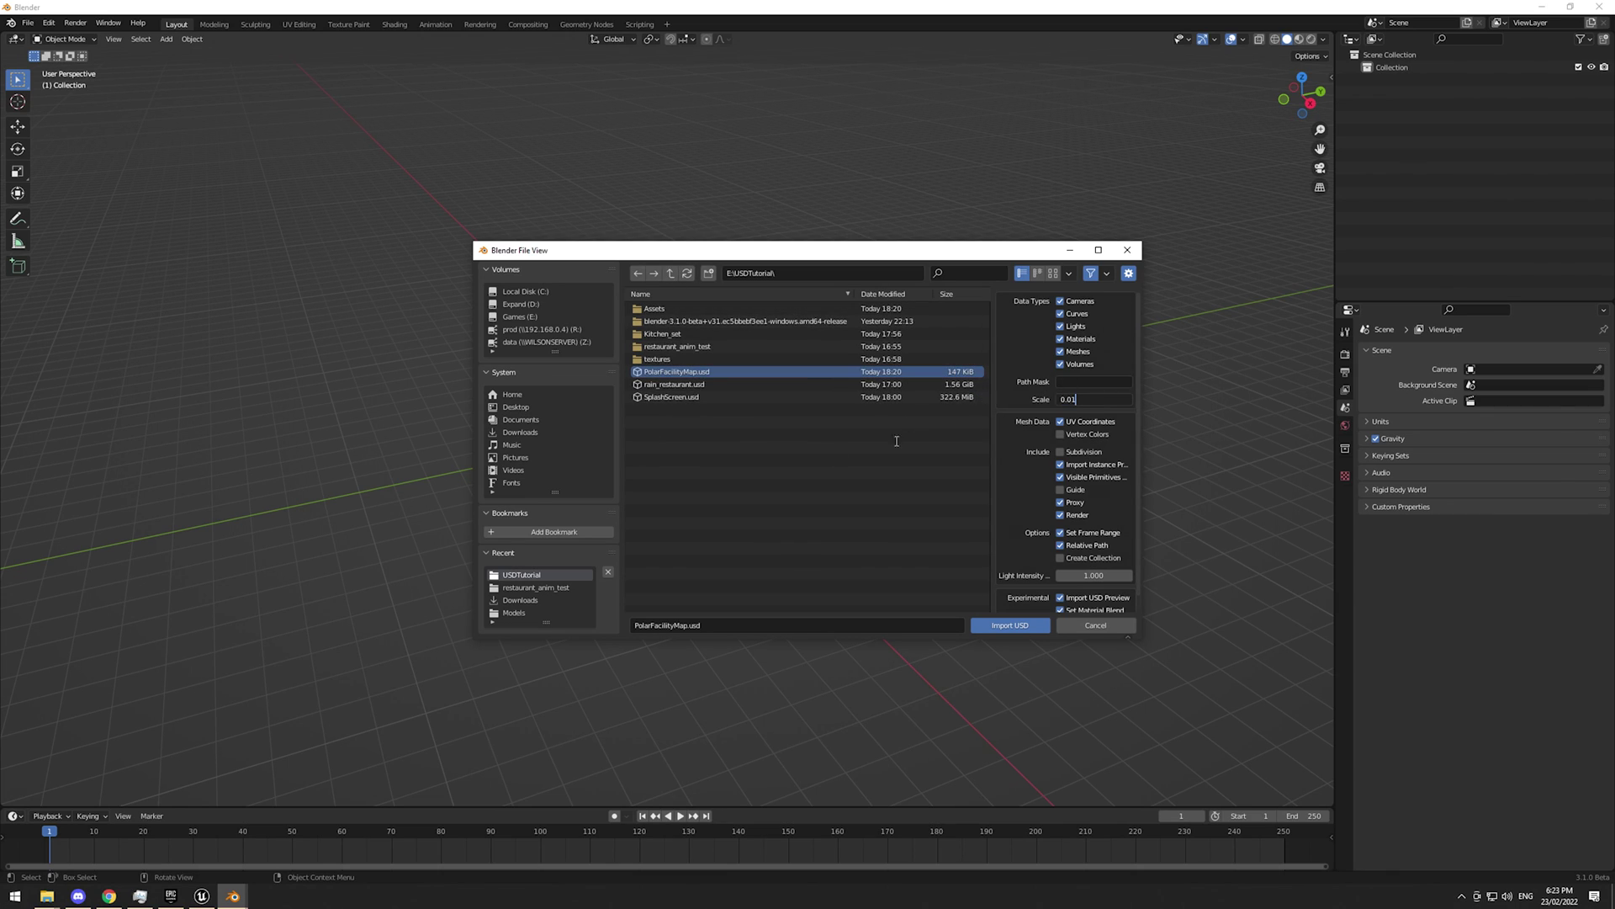
pyautogui.press('Return')
pyautogui.scroll(-1, 1032, 503)
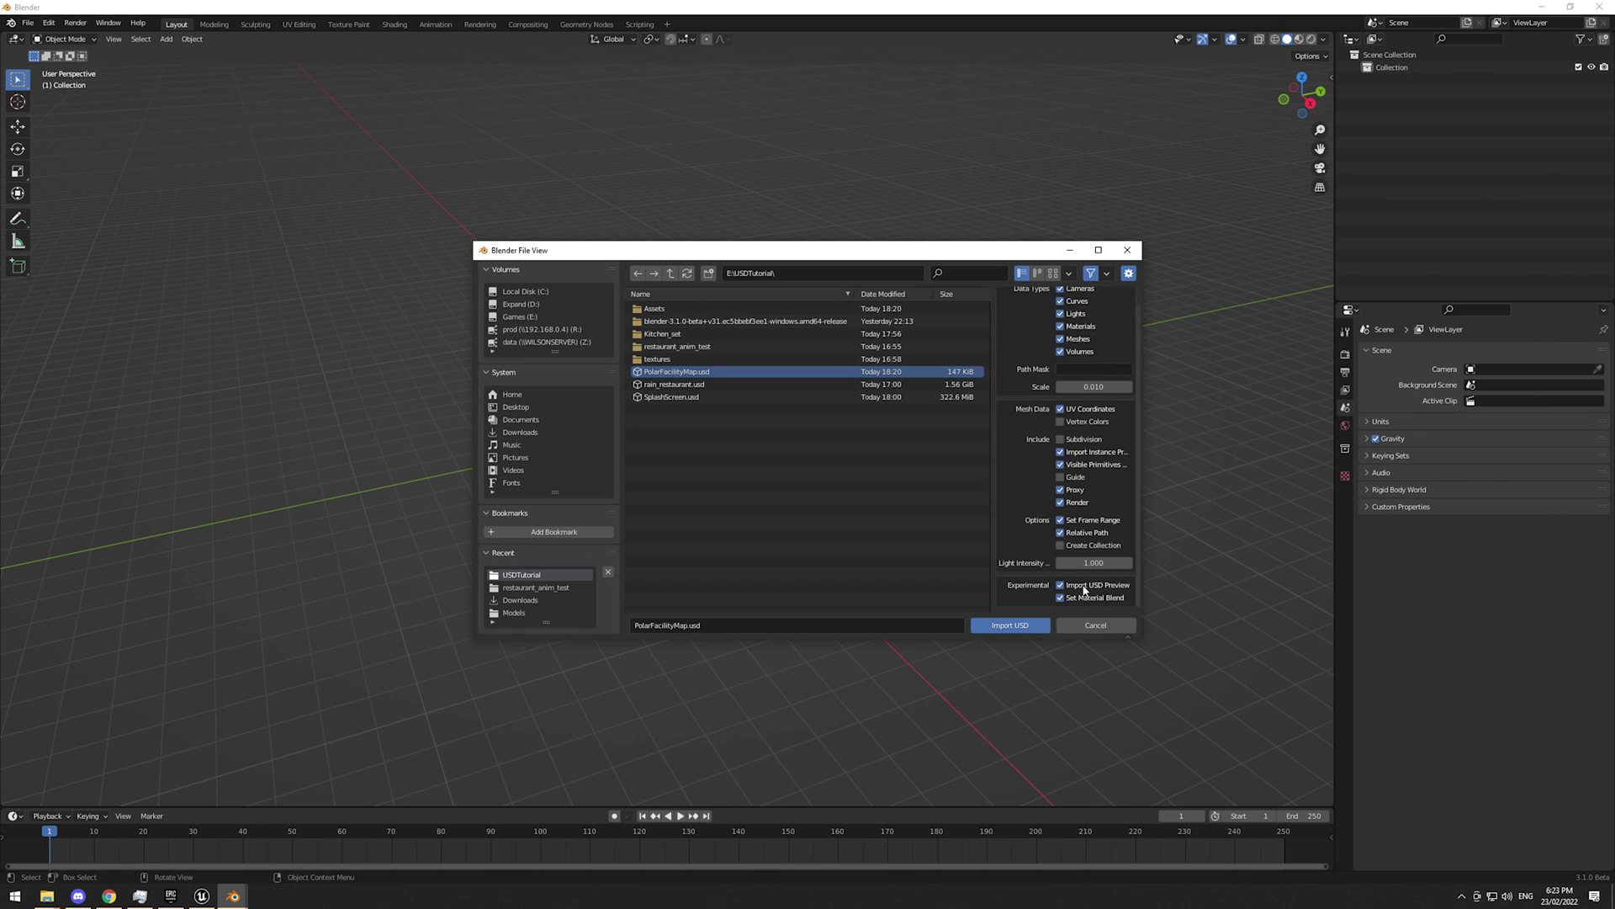
pyautogui.click(1007, 627)
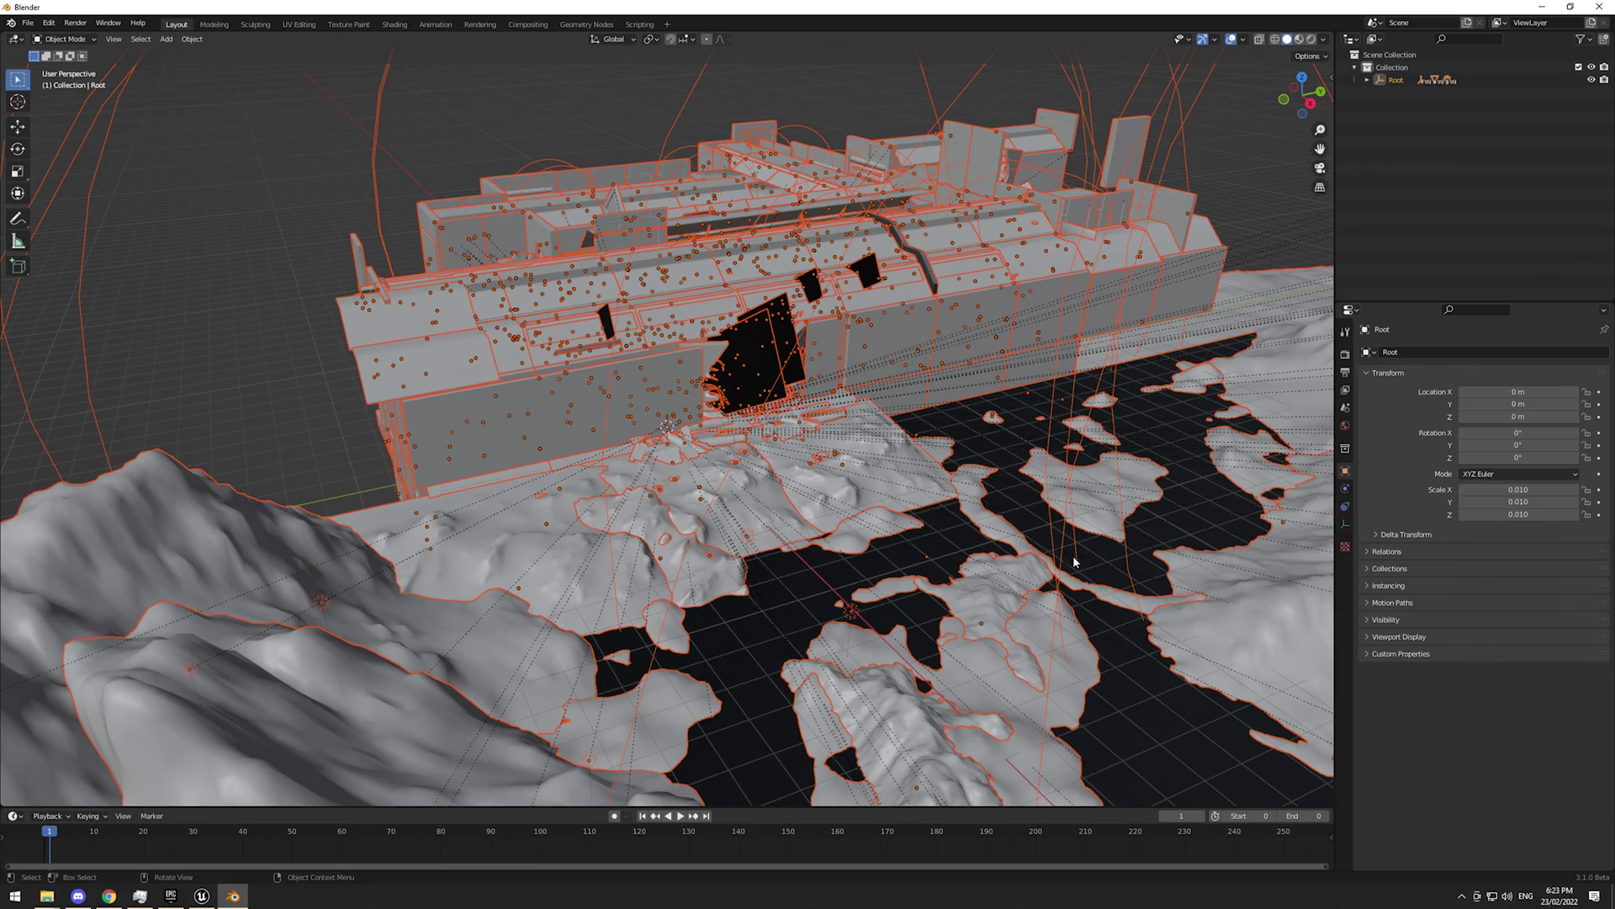
pyautogui.hotkey('shift', '`')
pyautogui.press('w')
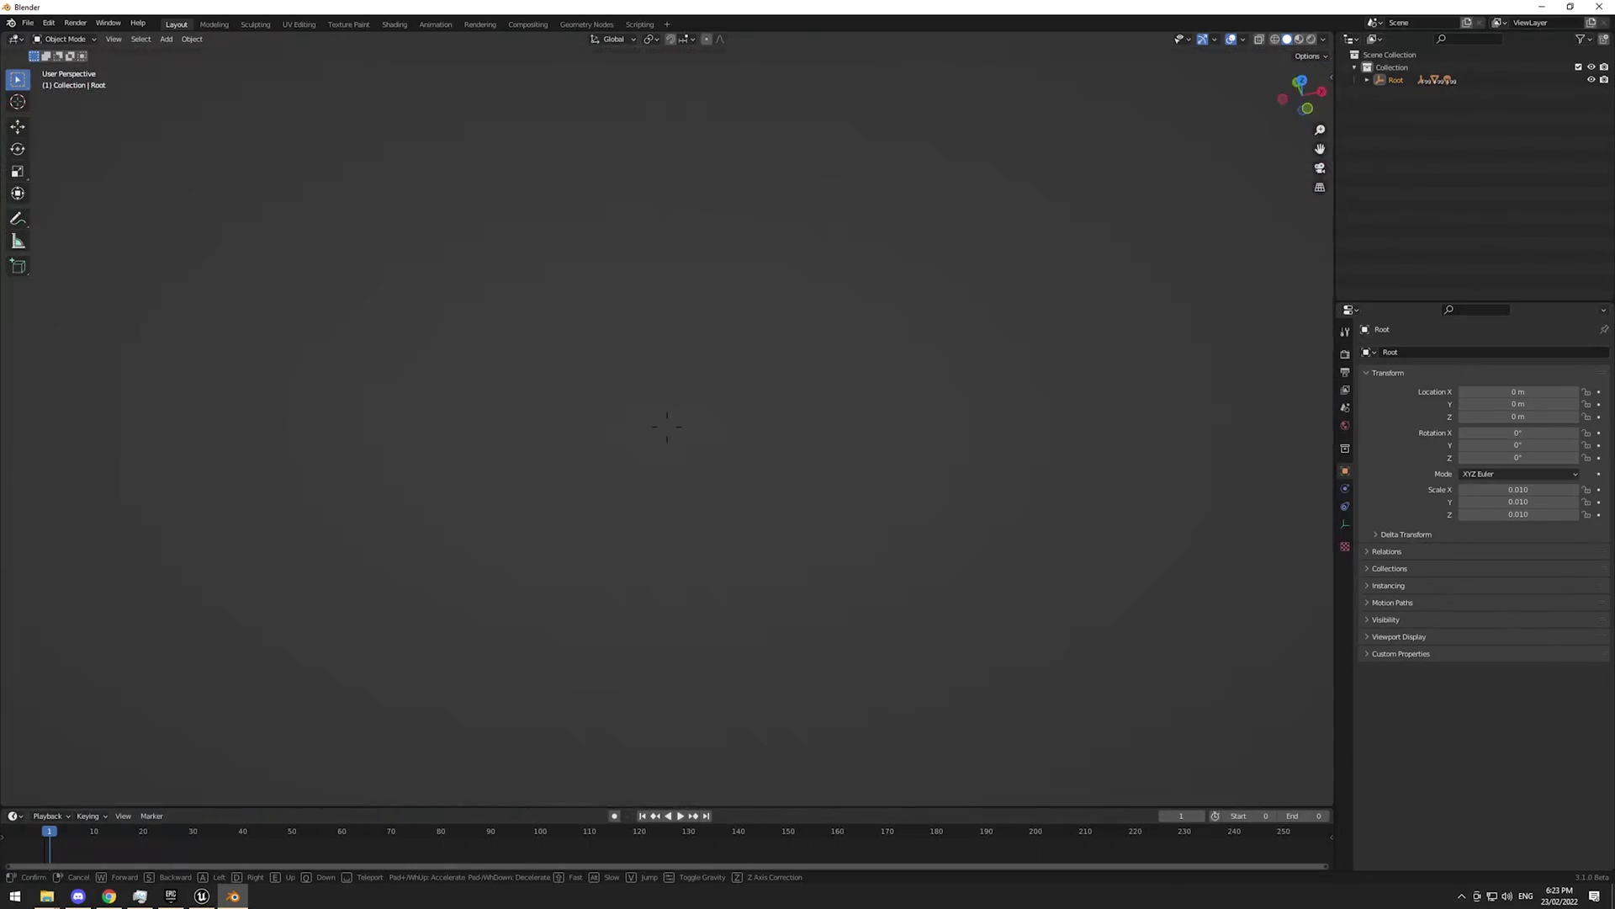
pyautogui.press('Escape')
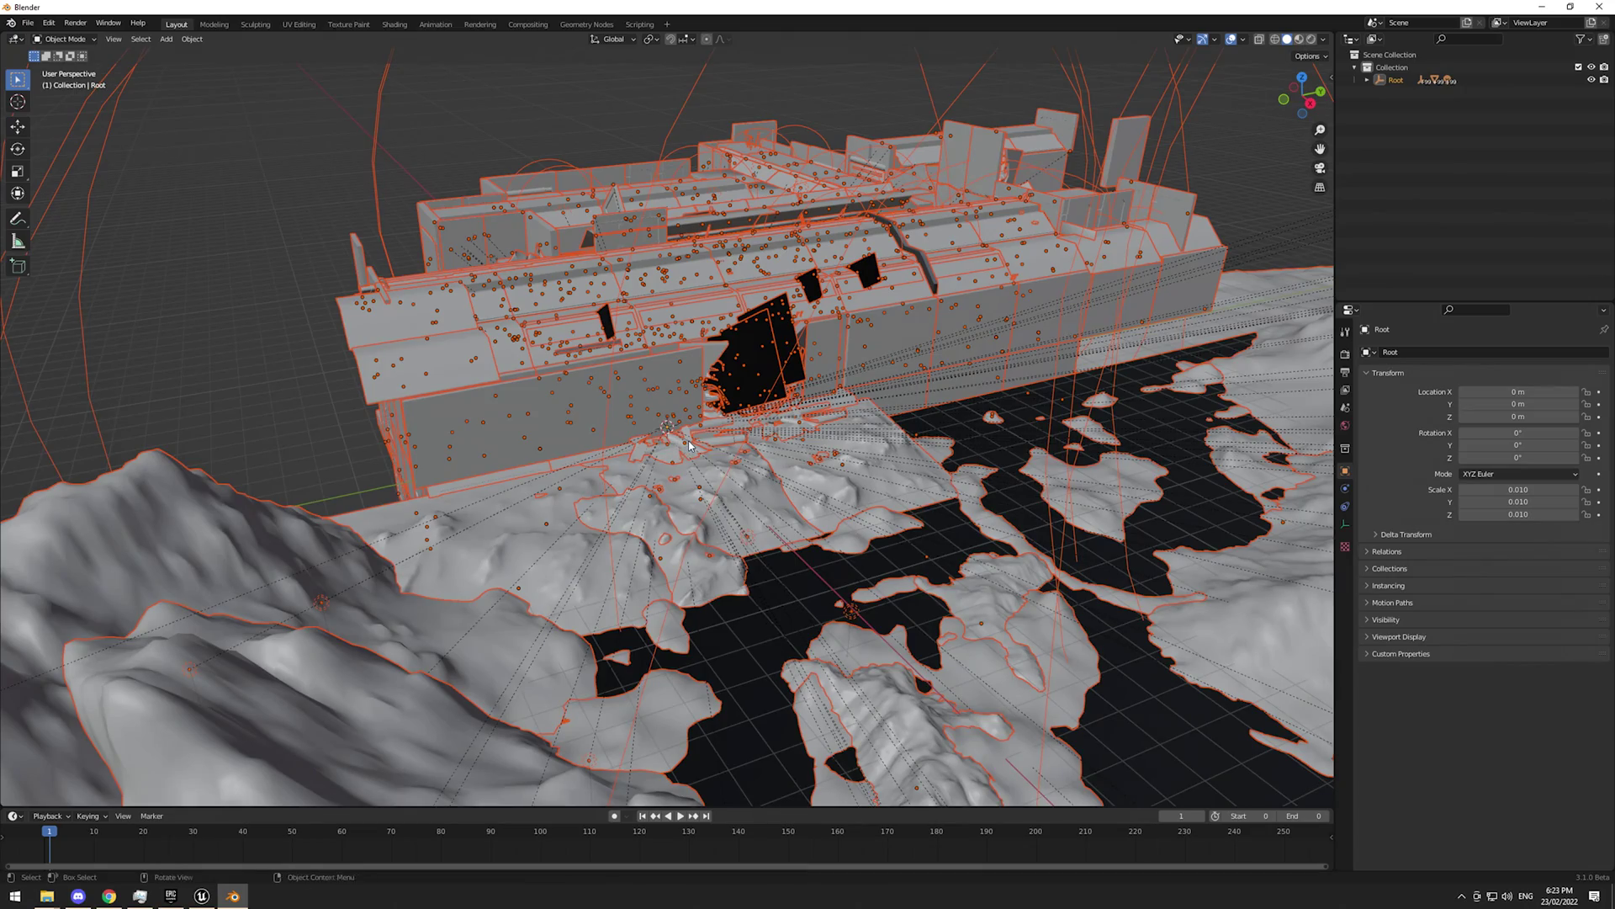
# - Walk through the imported scene from the surrounding landscape into the facility's interior and examine the geometry
pyautogui.hotkey('shift', '`')
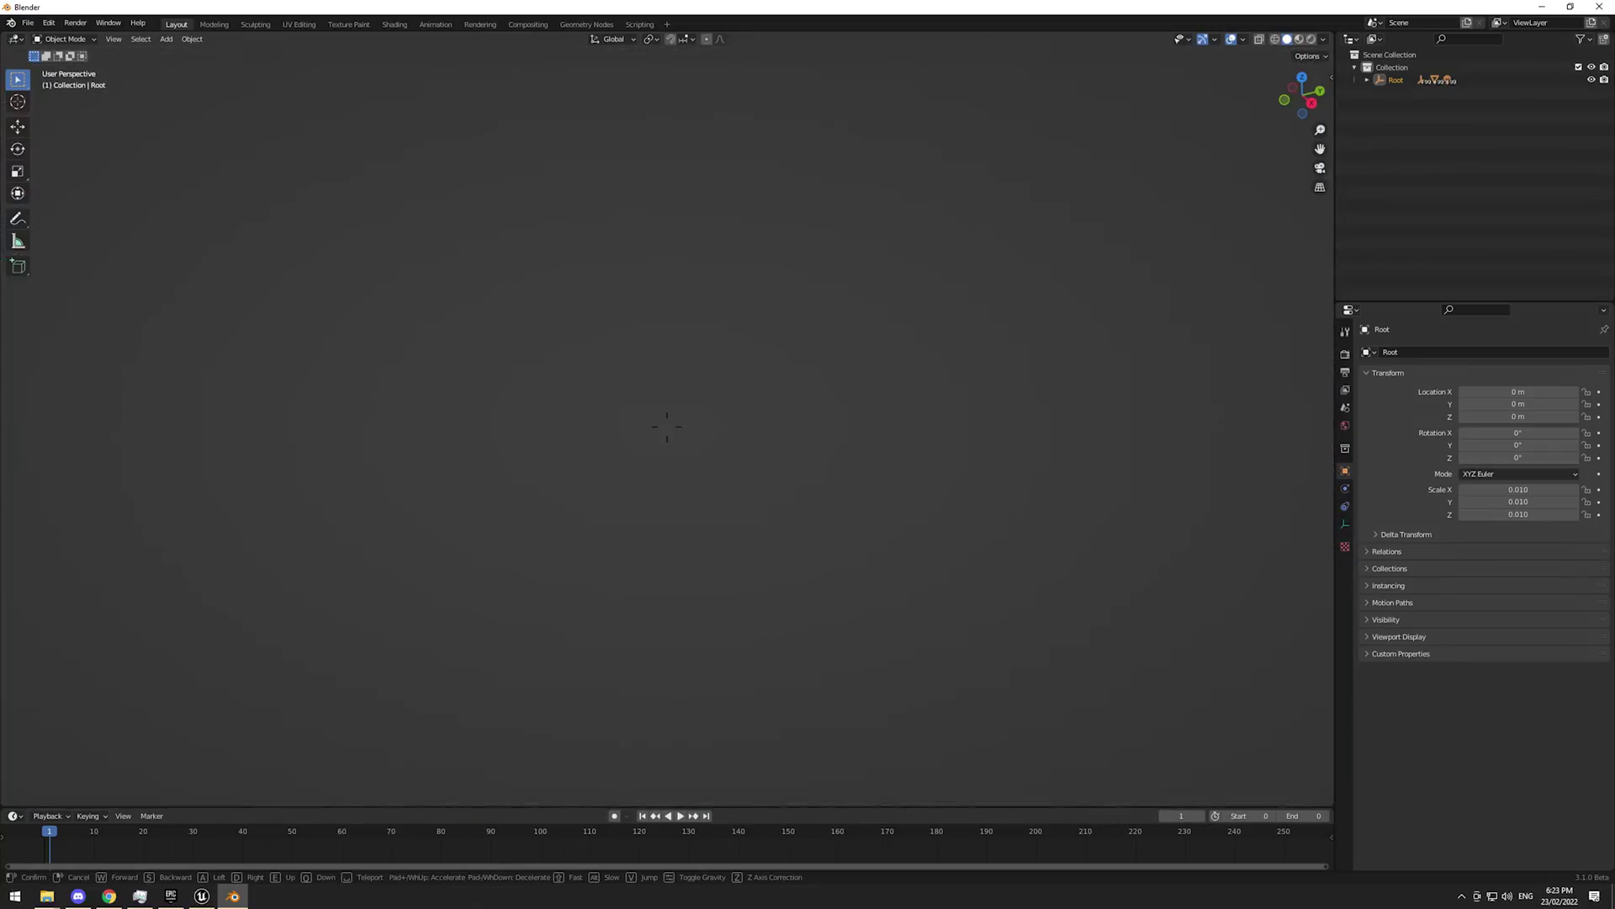
pyautogui.press('w')
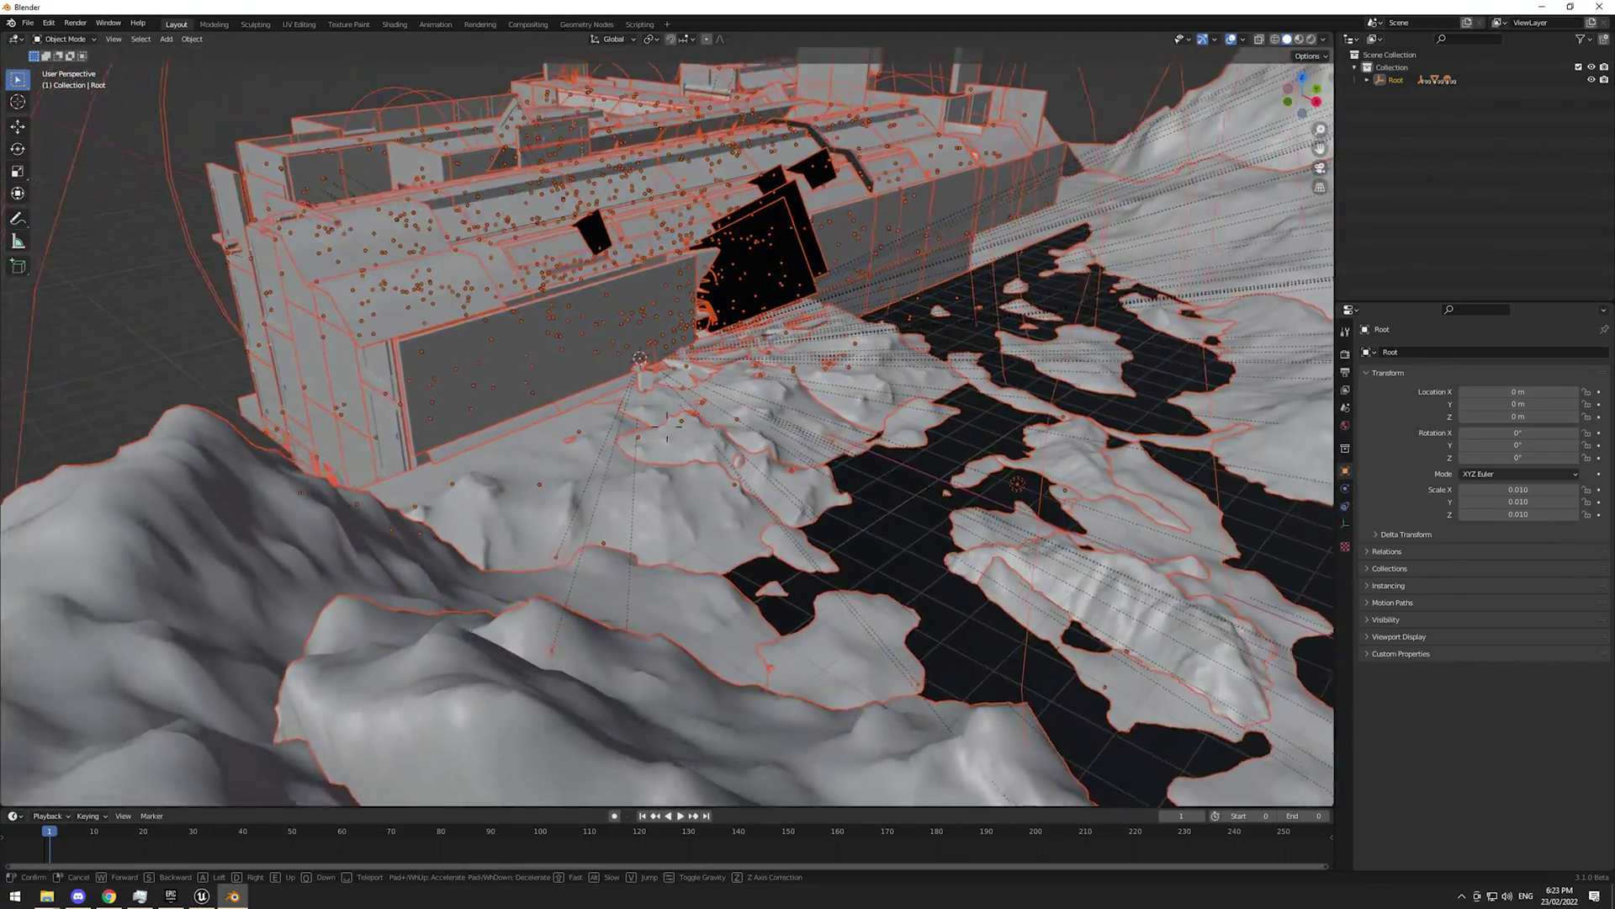
pyautogui.press('w')
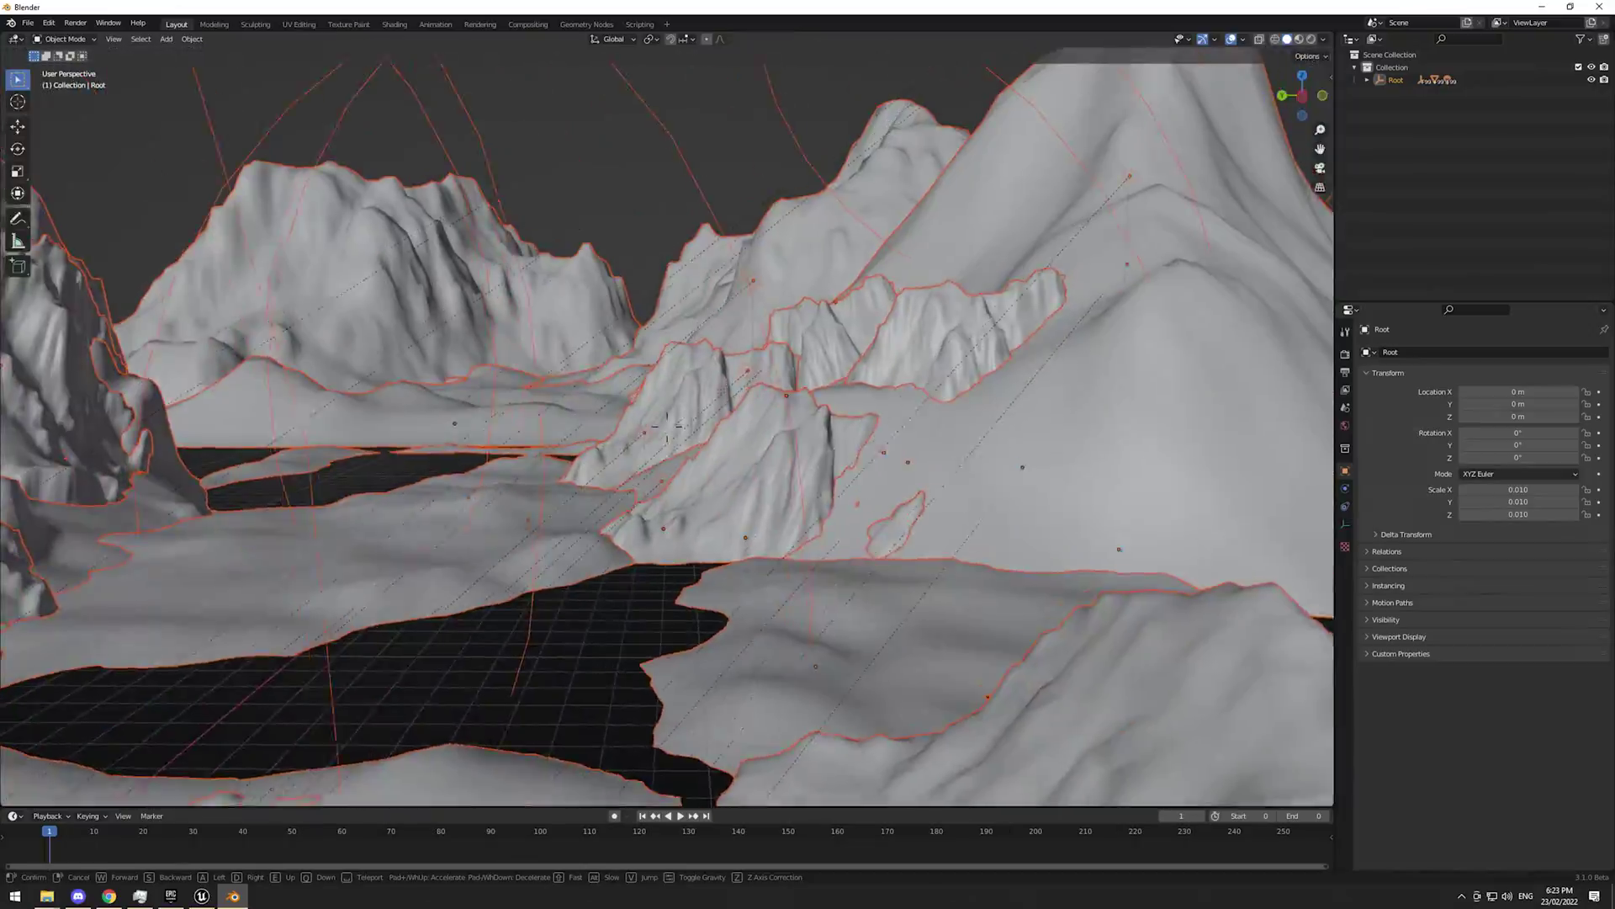
pyautogui.press('s')
pyautogui.press('w')
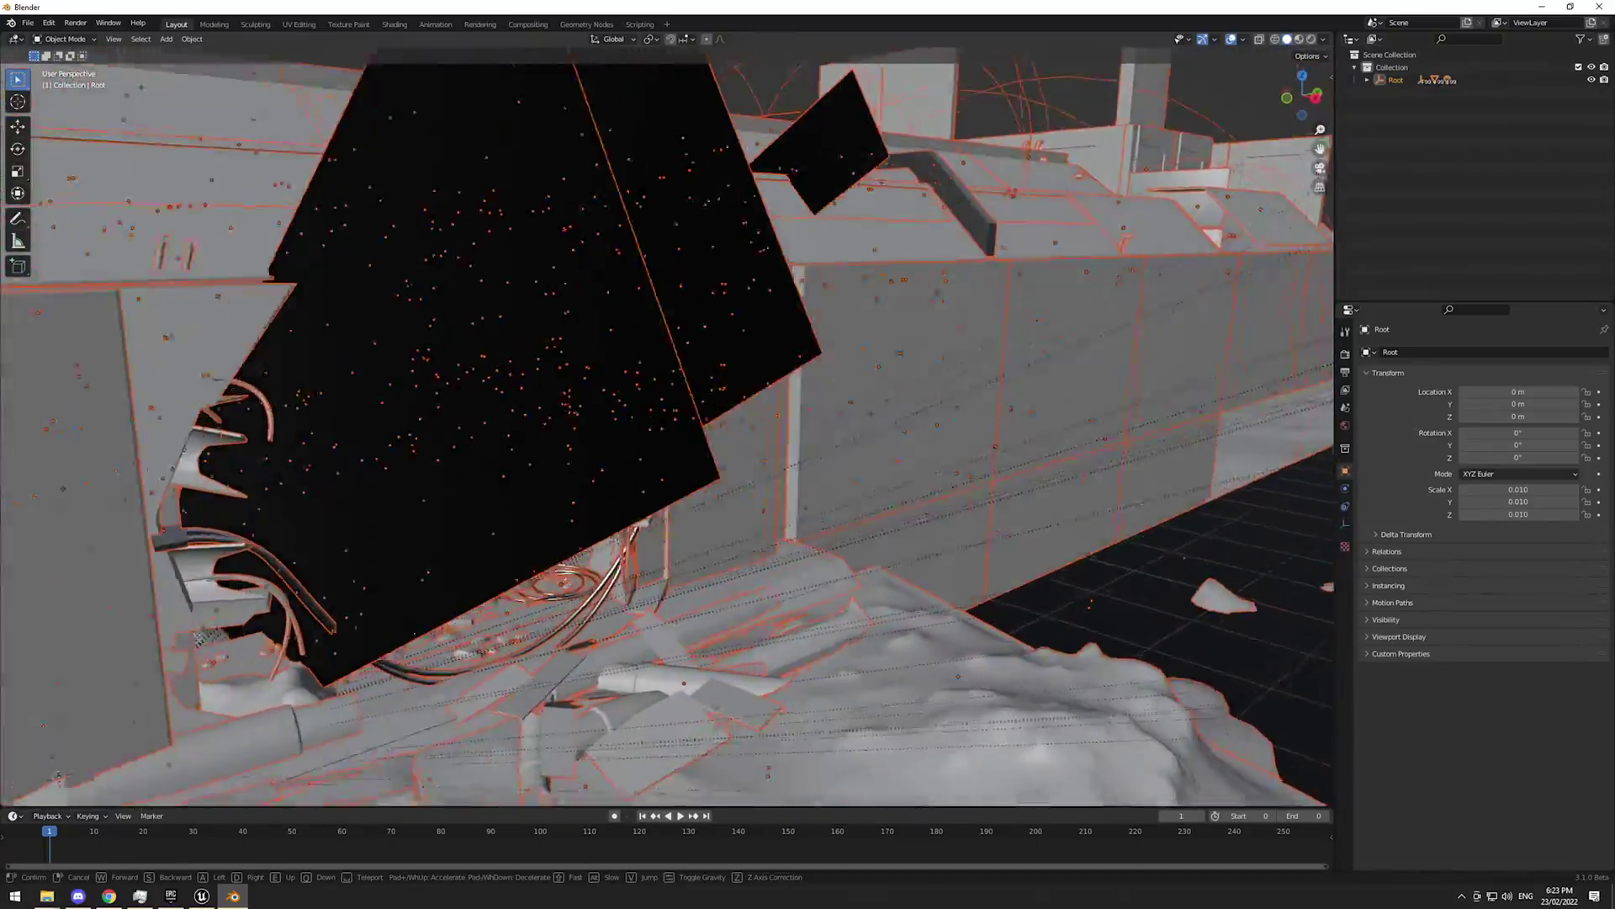
pyautogui.press('w')
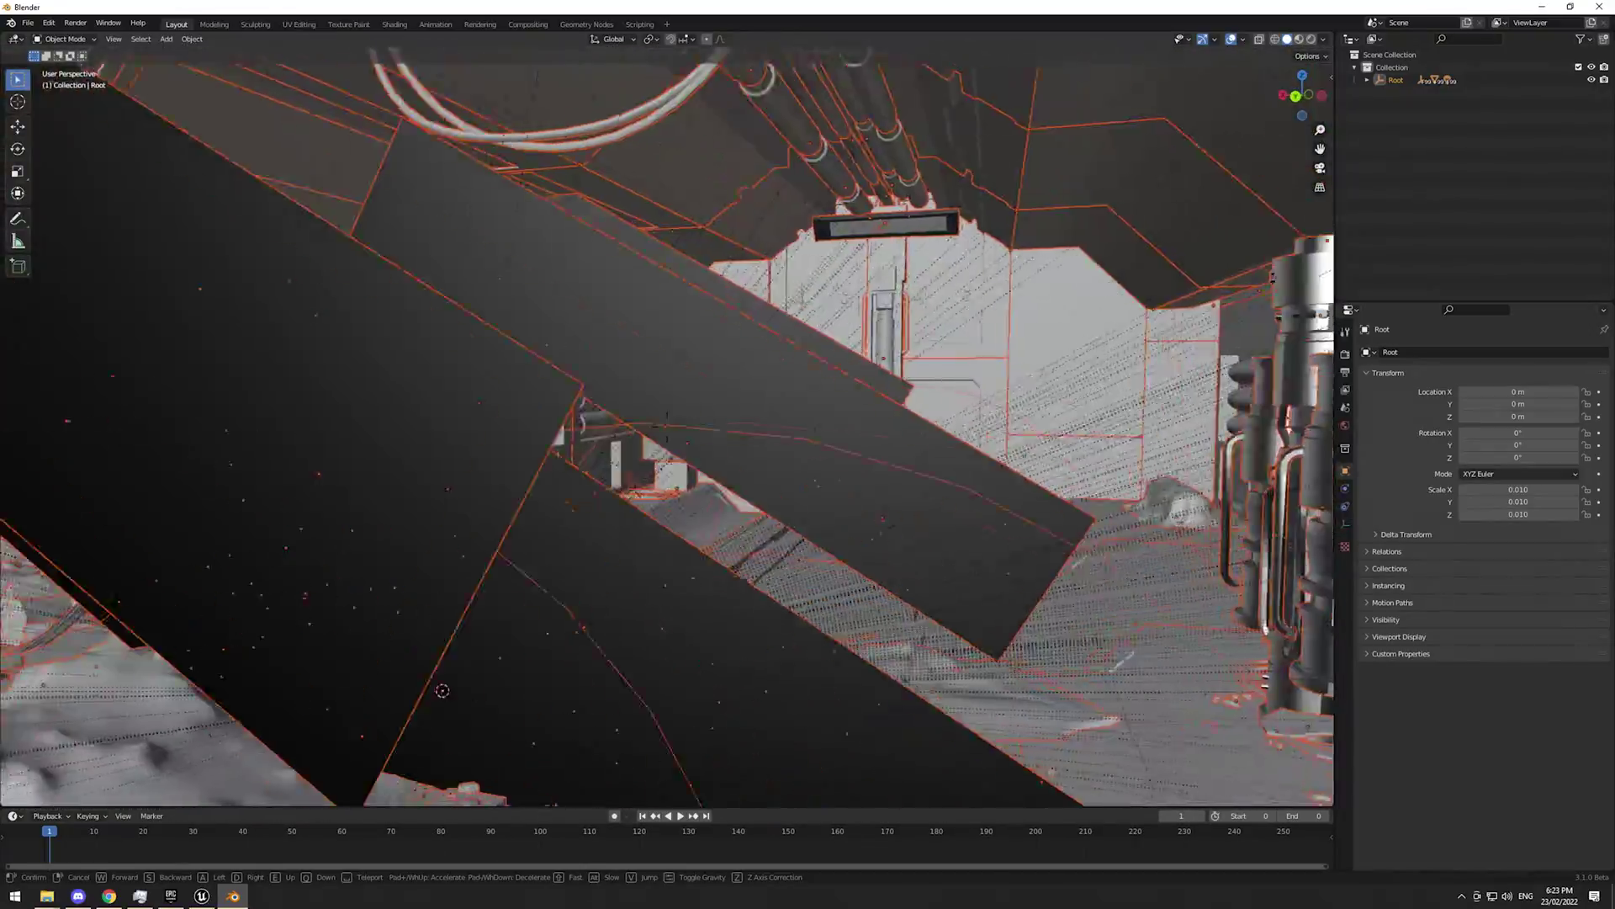
pyautogui.press('w')
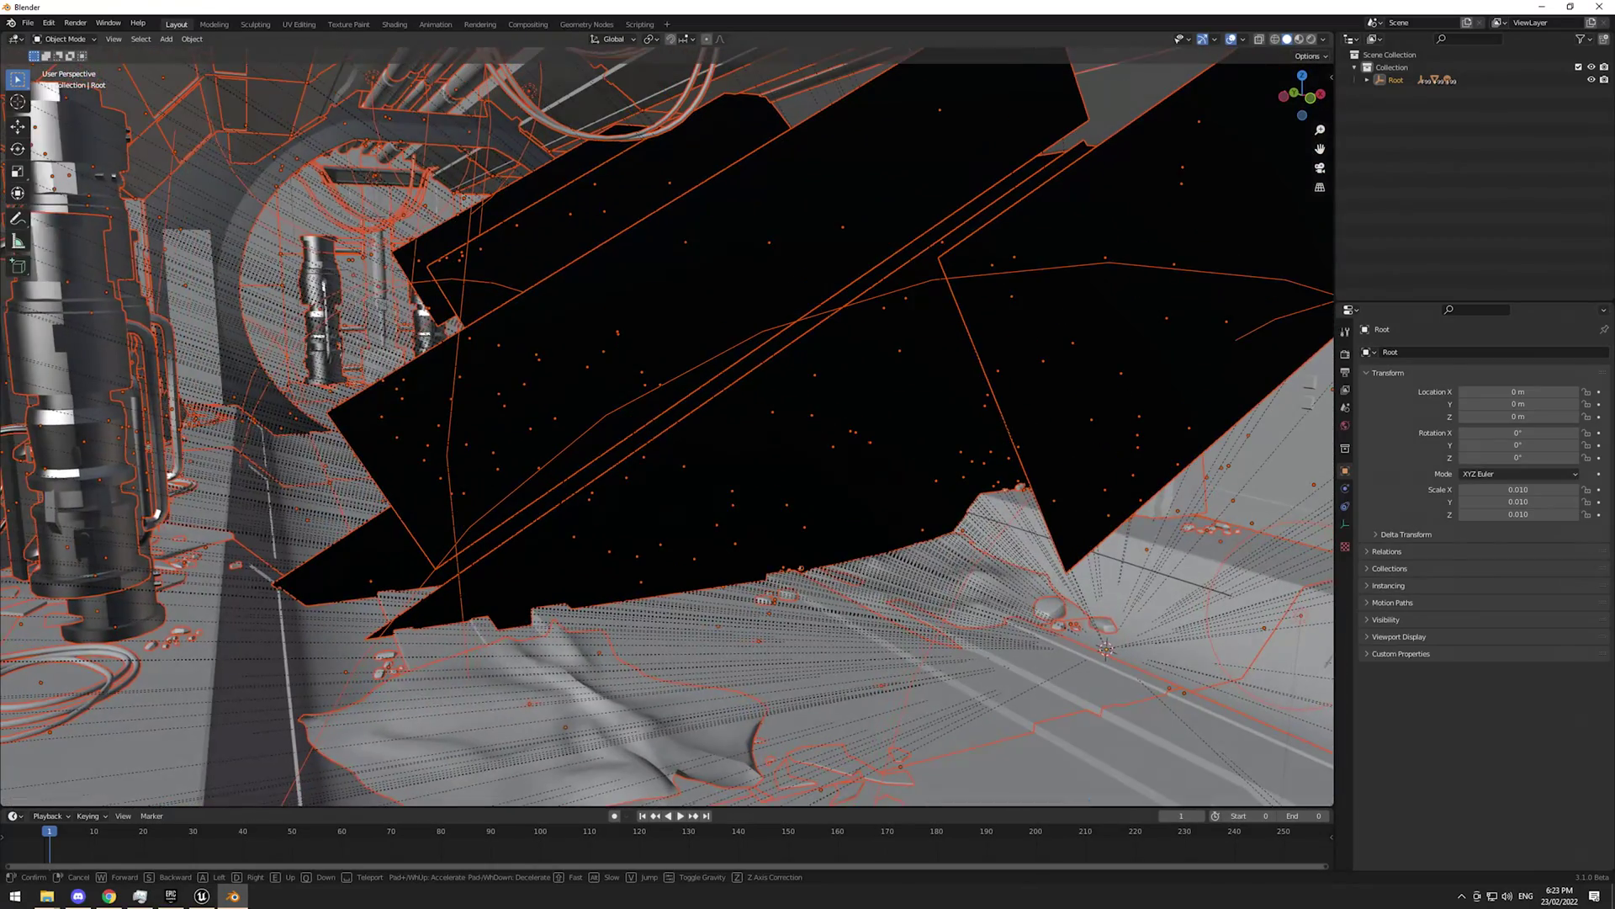
pyautogui.click(667, 427)
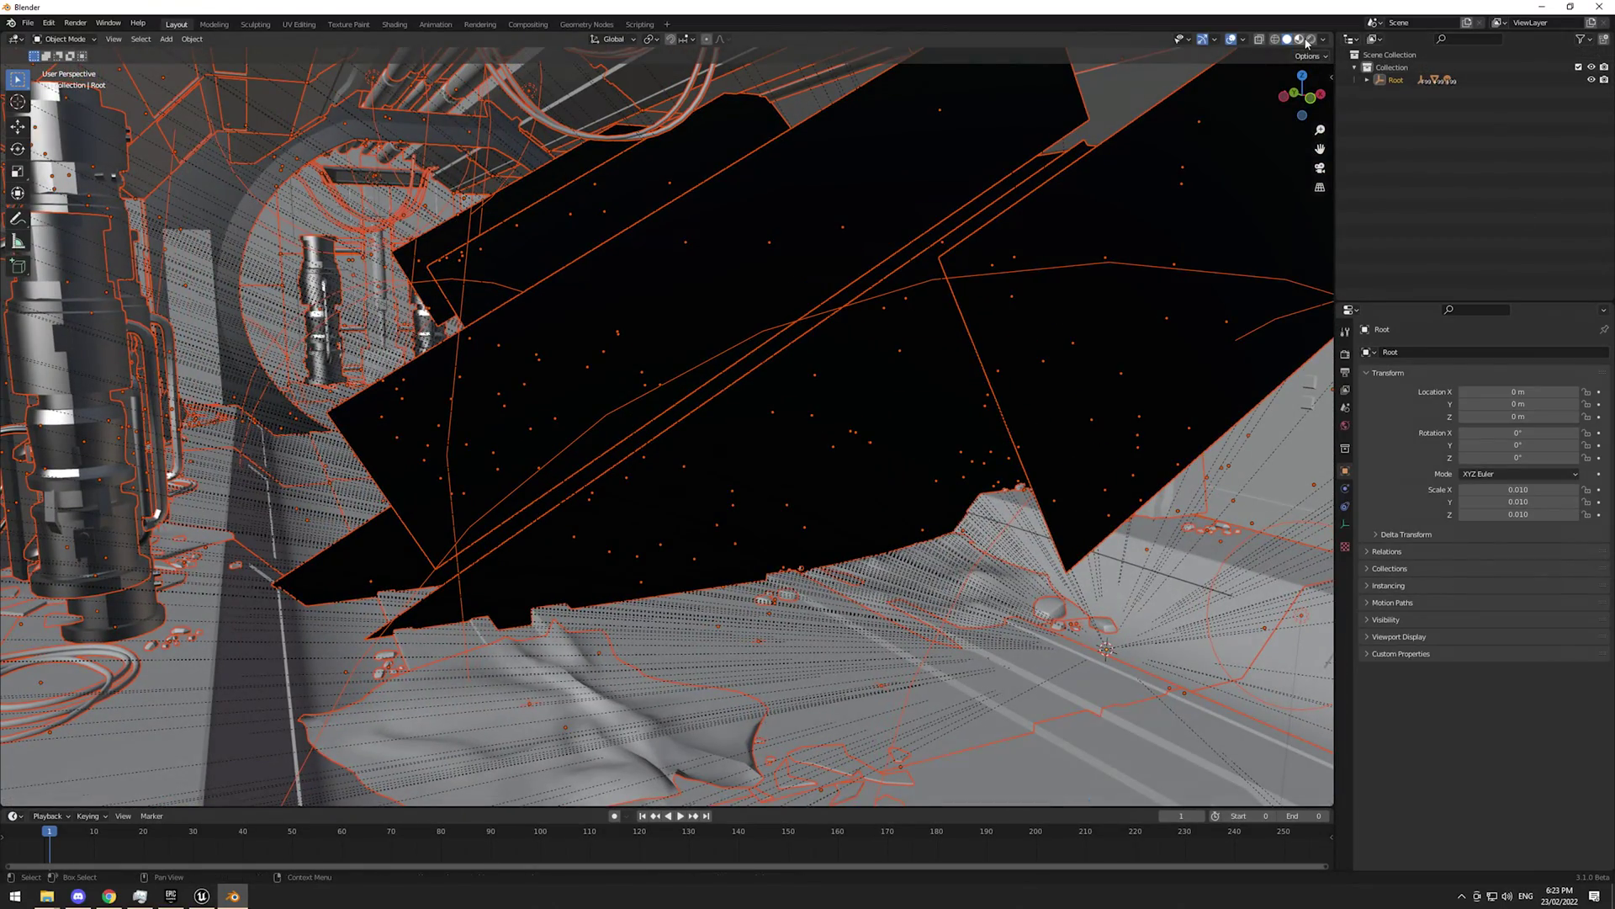
# - Show the viewport in Rendered shading and inspect the textured facility interior and the snowy mountains outside
pyautogui.press('z')
pyautogui.click(1210, 165)
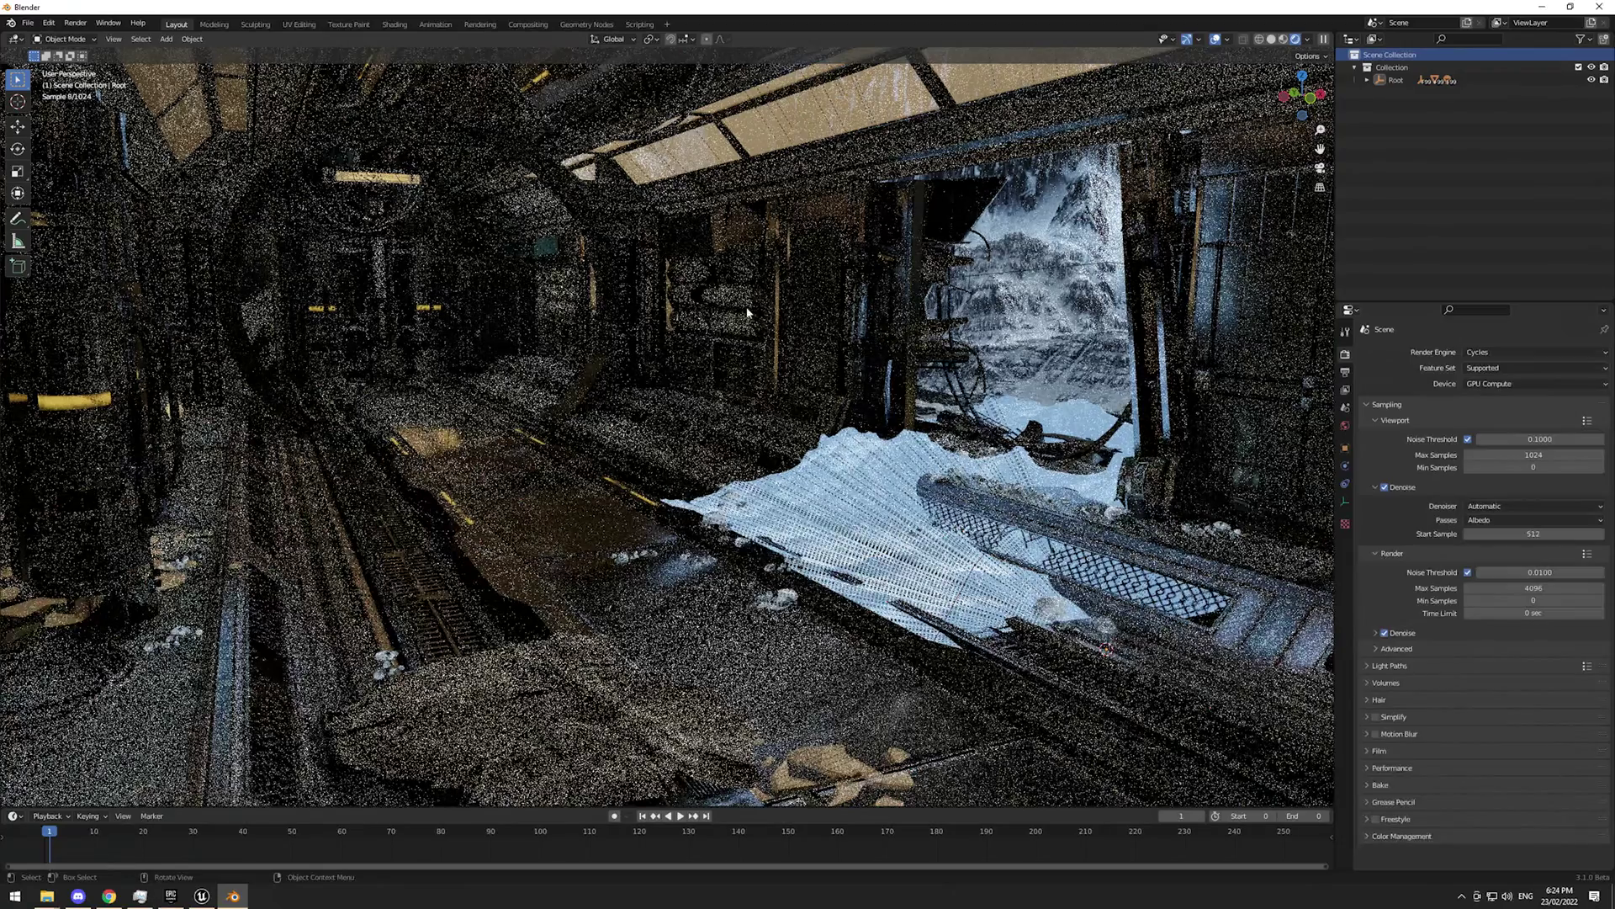
pyautogui.hotkey('shift', '`')
pyautogui.press('w')
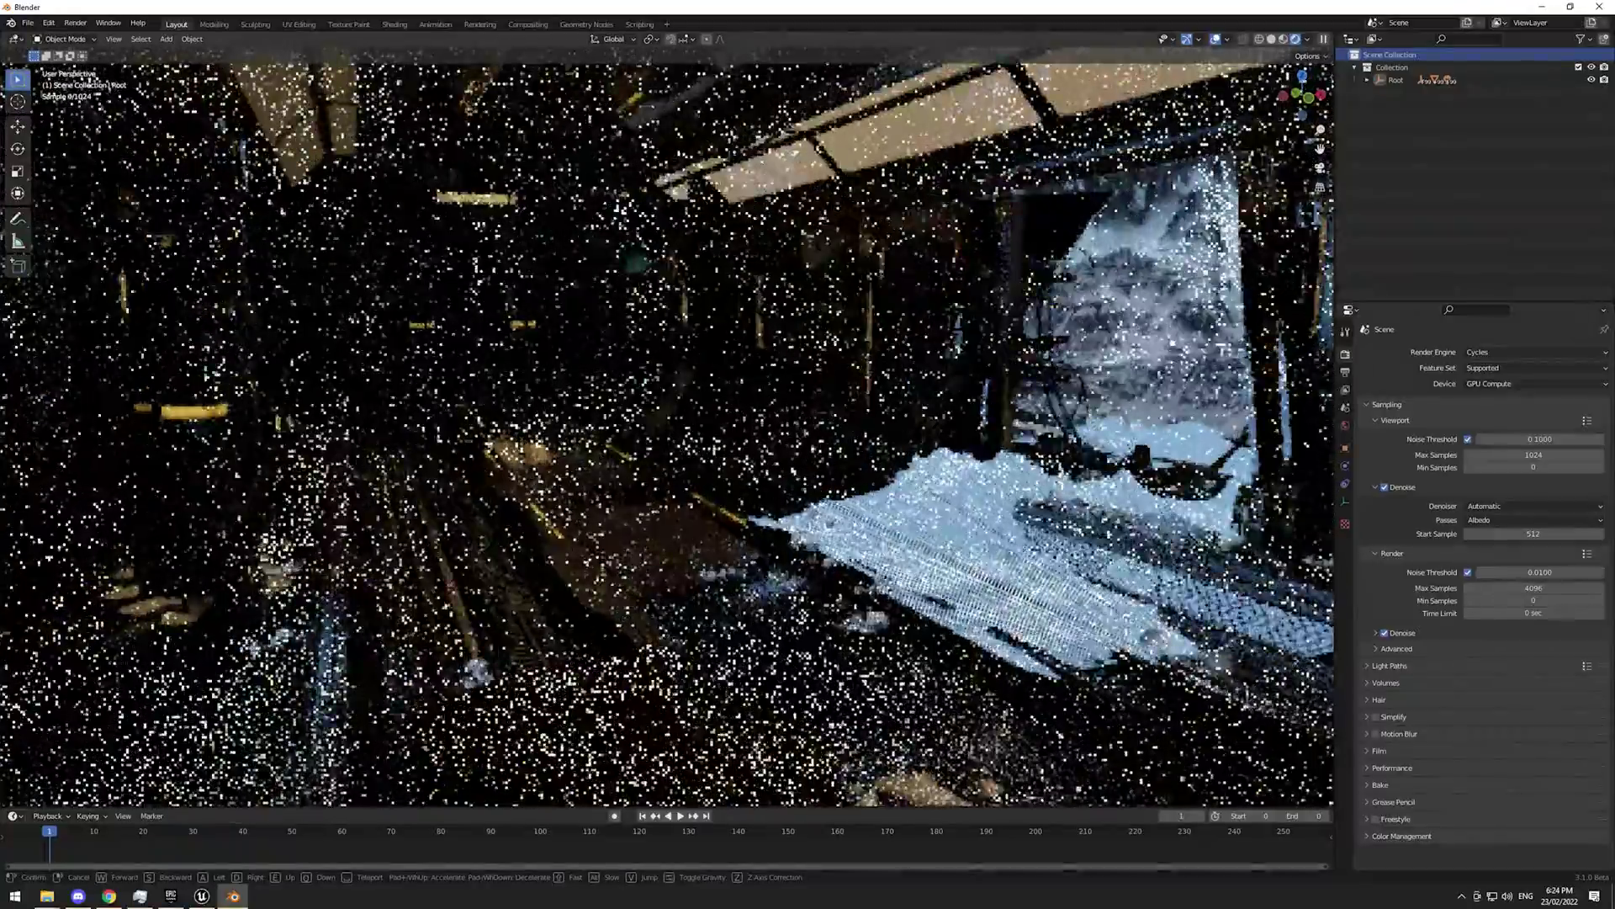
pyautogui.press('w')
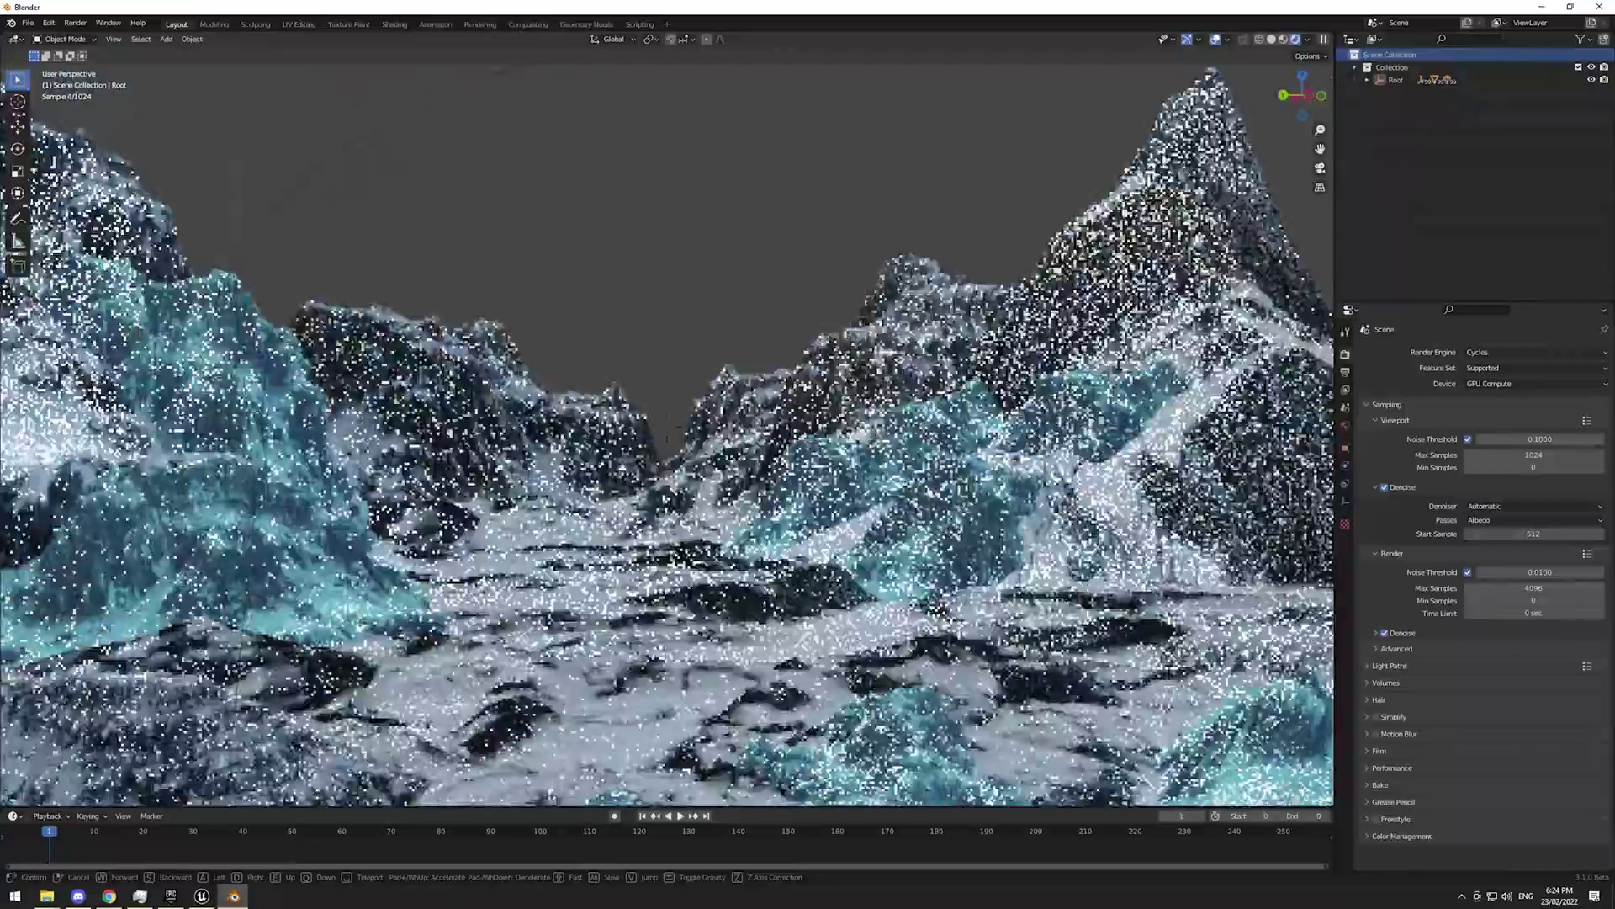
pyautogui.press('w')
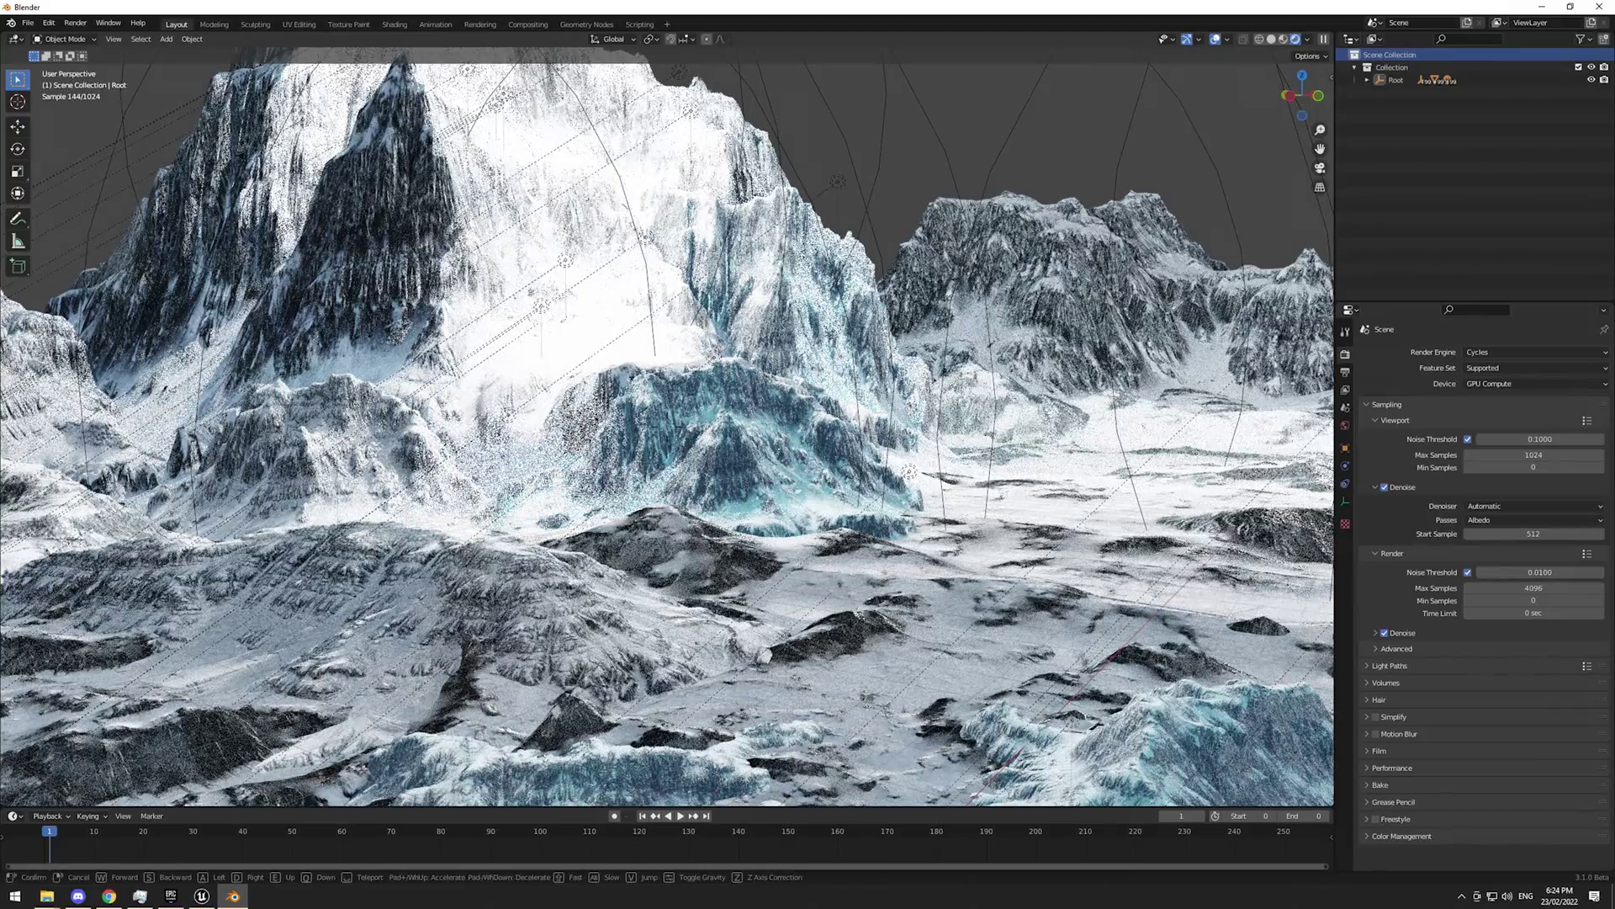
pyautogui.press('Escape')
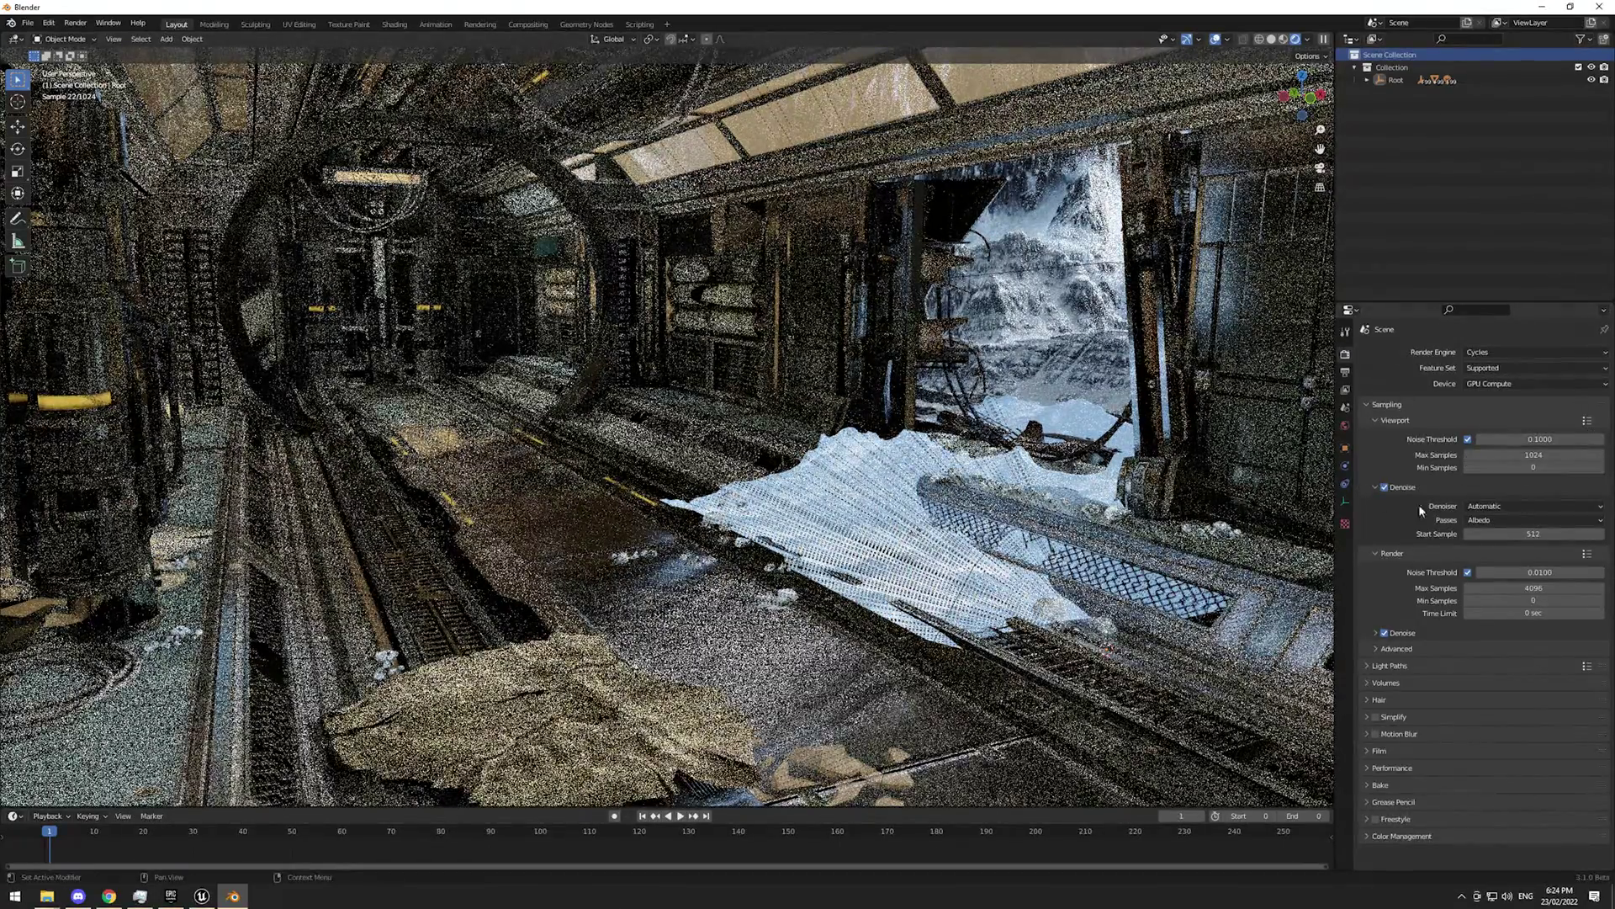
# - Set the viewport denoising Start Sample to 128 in the Cycles sampling settings
pyautogui.click(1548, 533)
pyautogui.write('128')
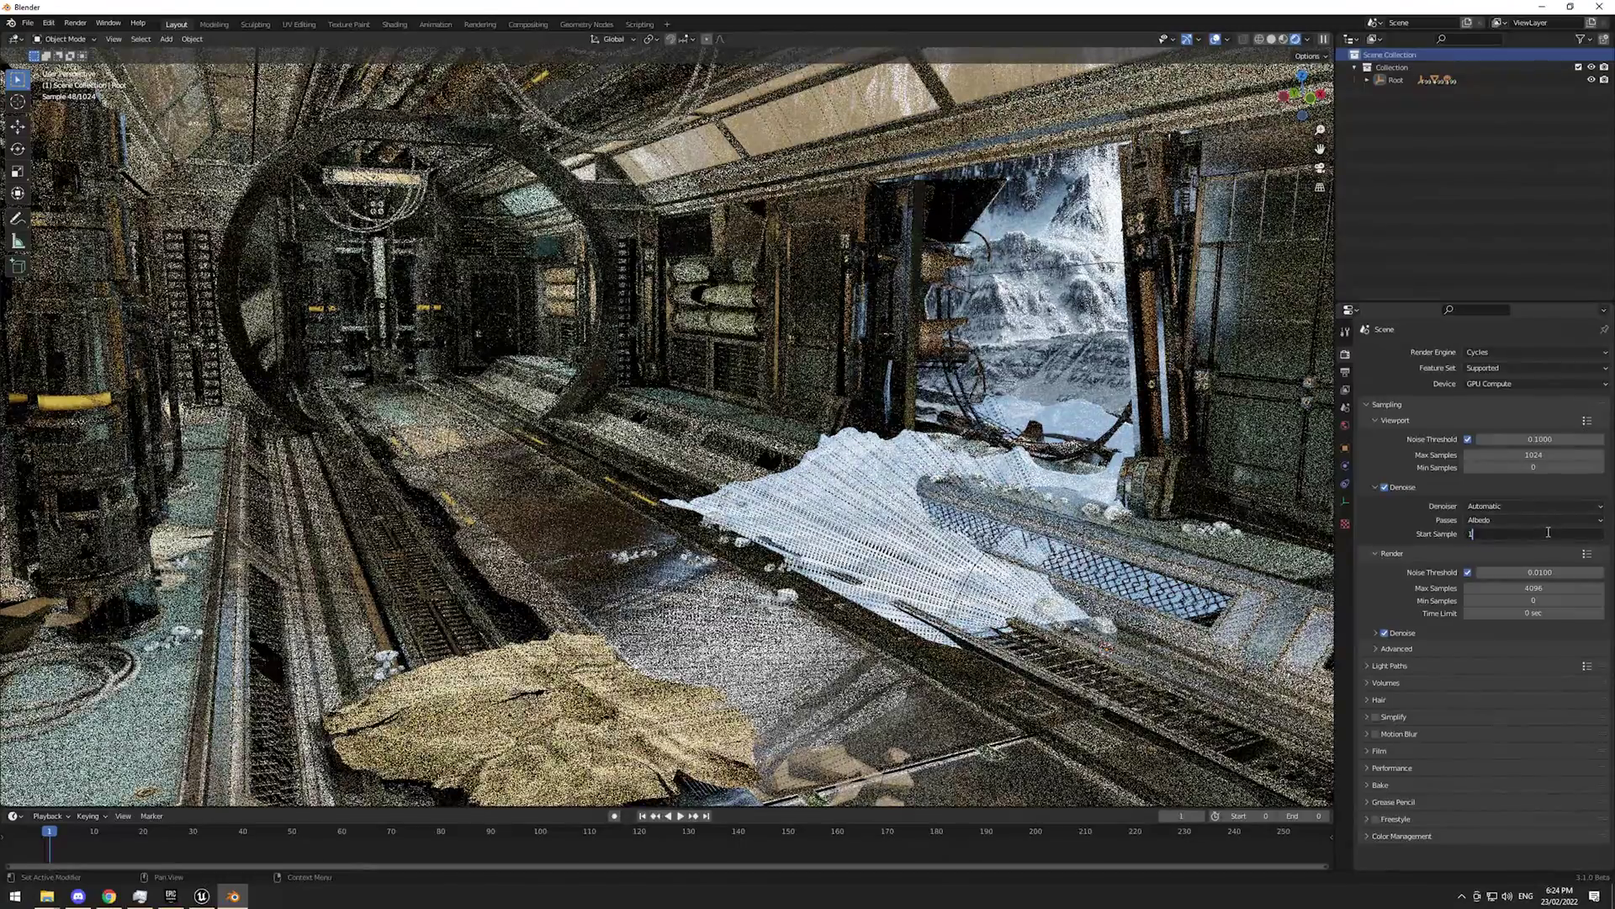
pyautogui.press('Return')
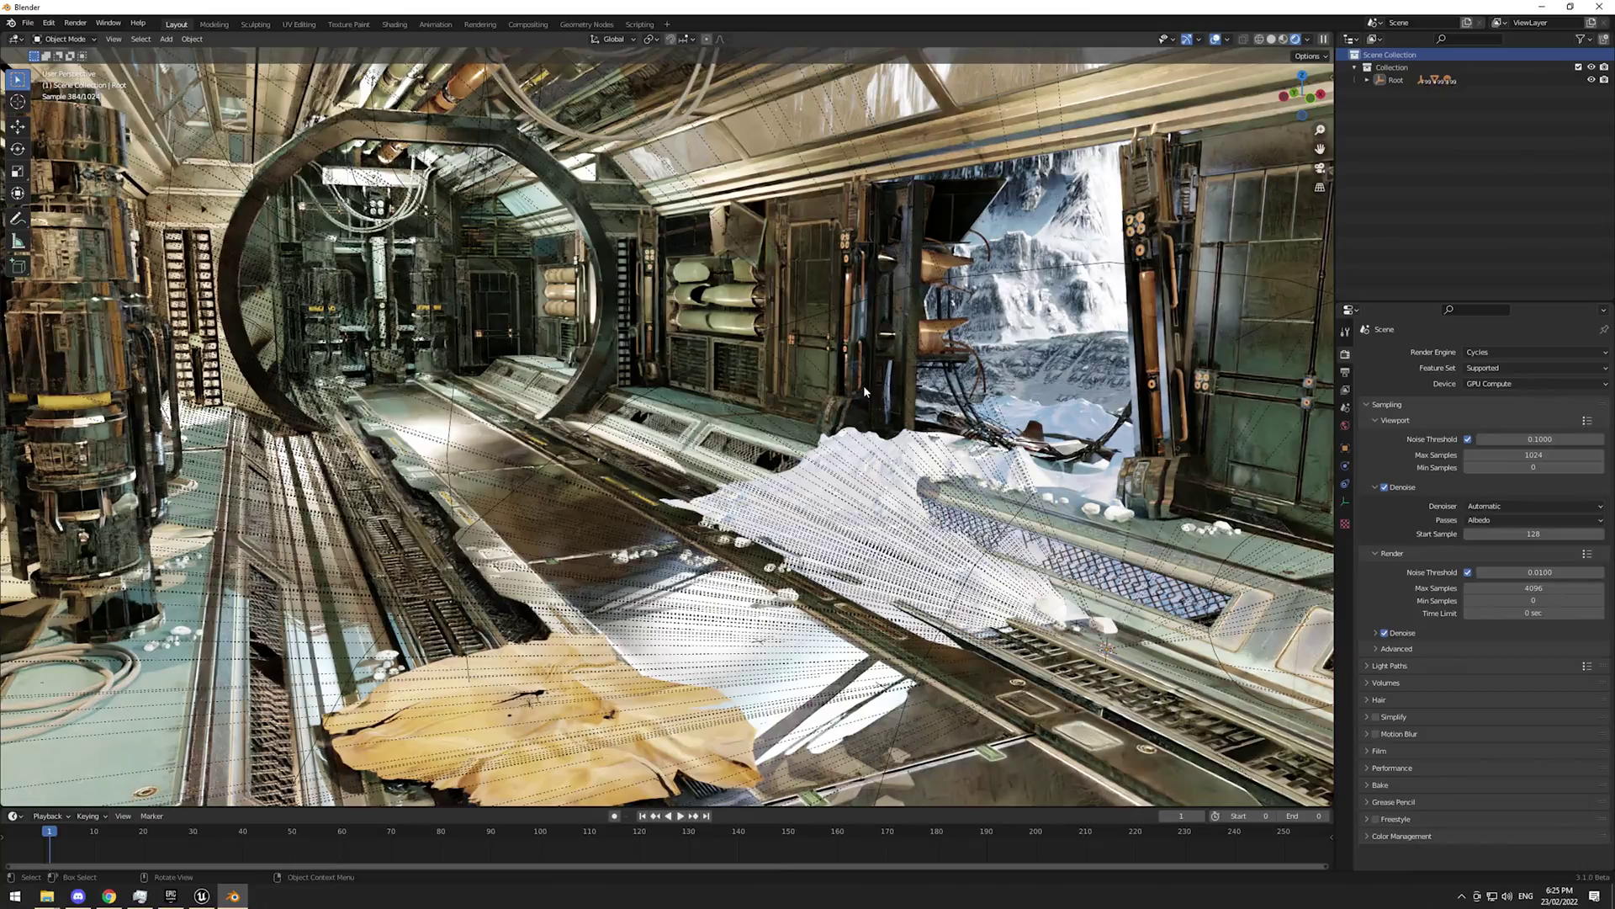
# - Walk through the rendered facility to examine the hall with the stored cylinders and covered crates
pyautogui.hotkey('shift', '`')
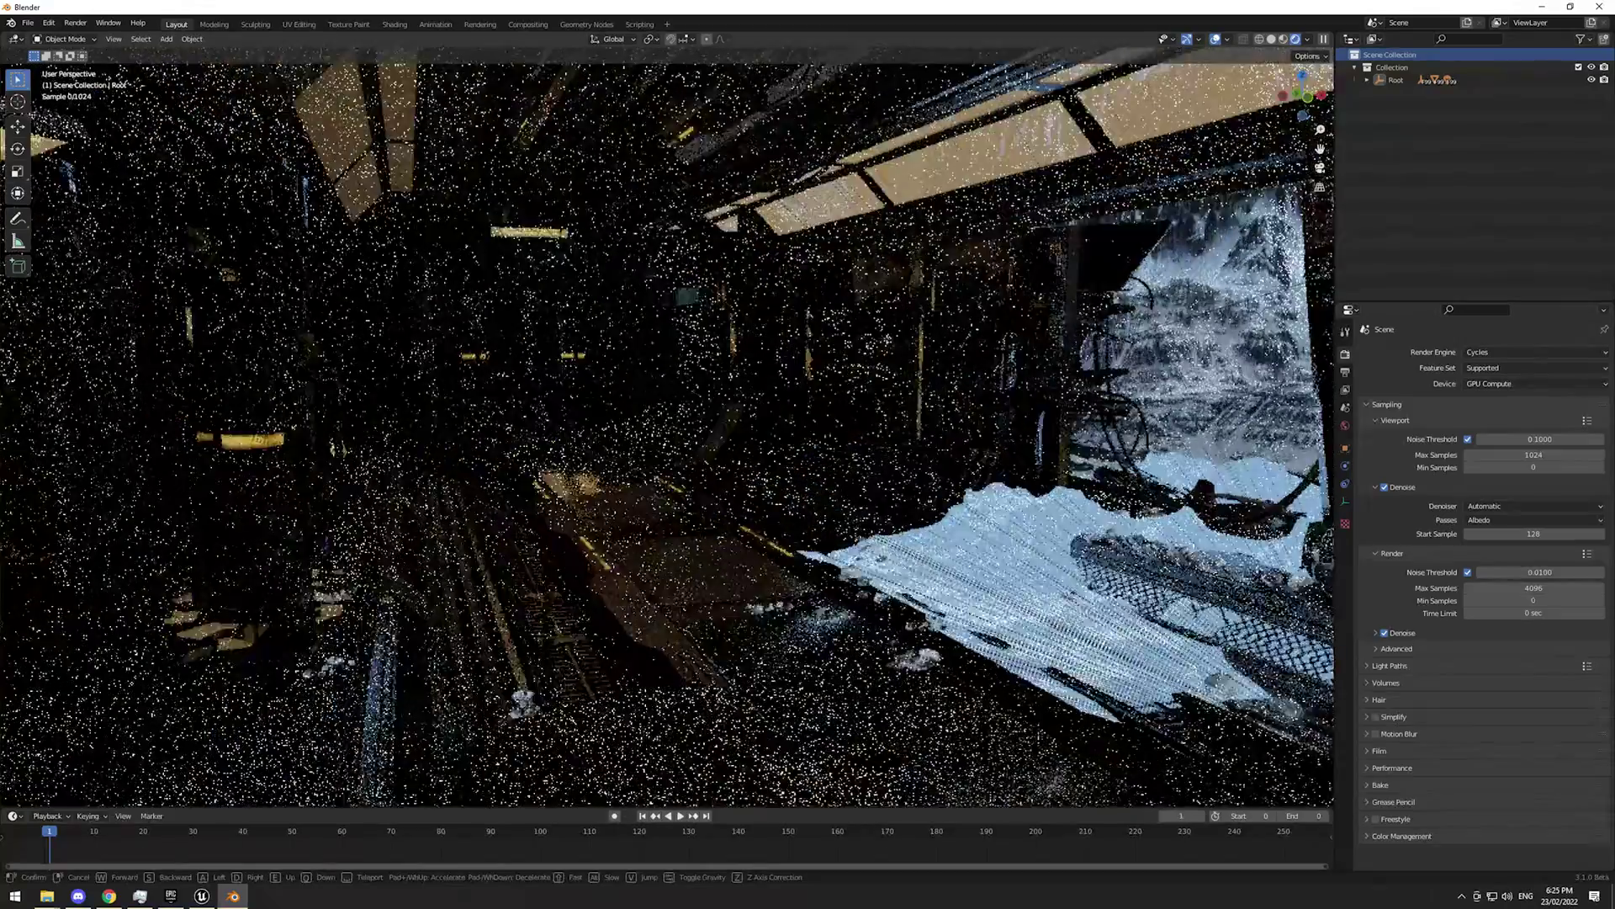
pyautogui.press('w')
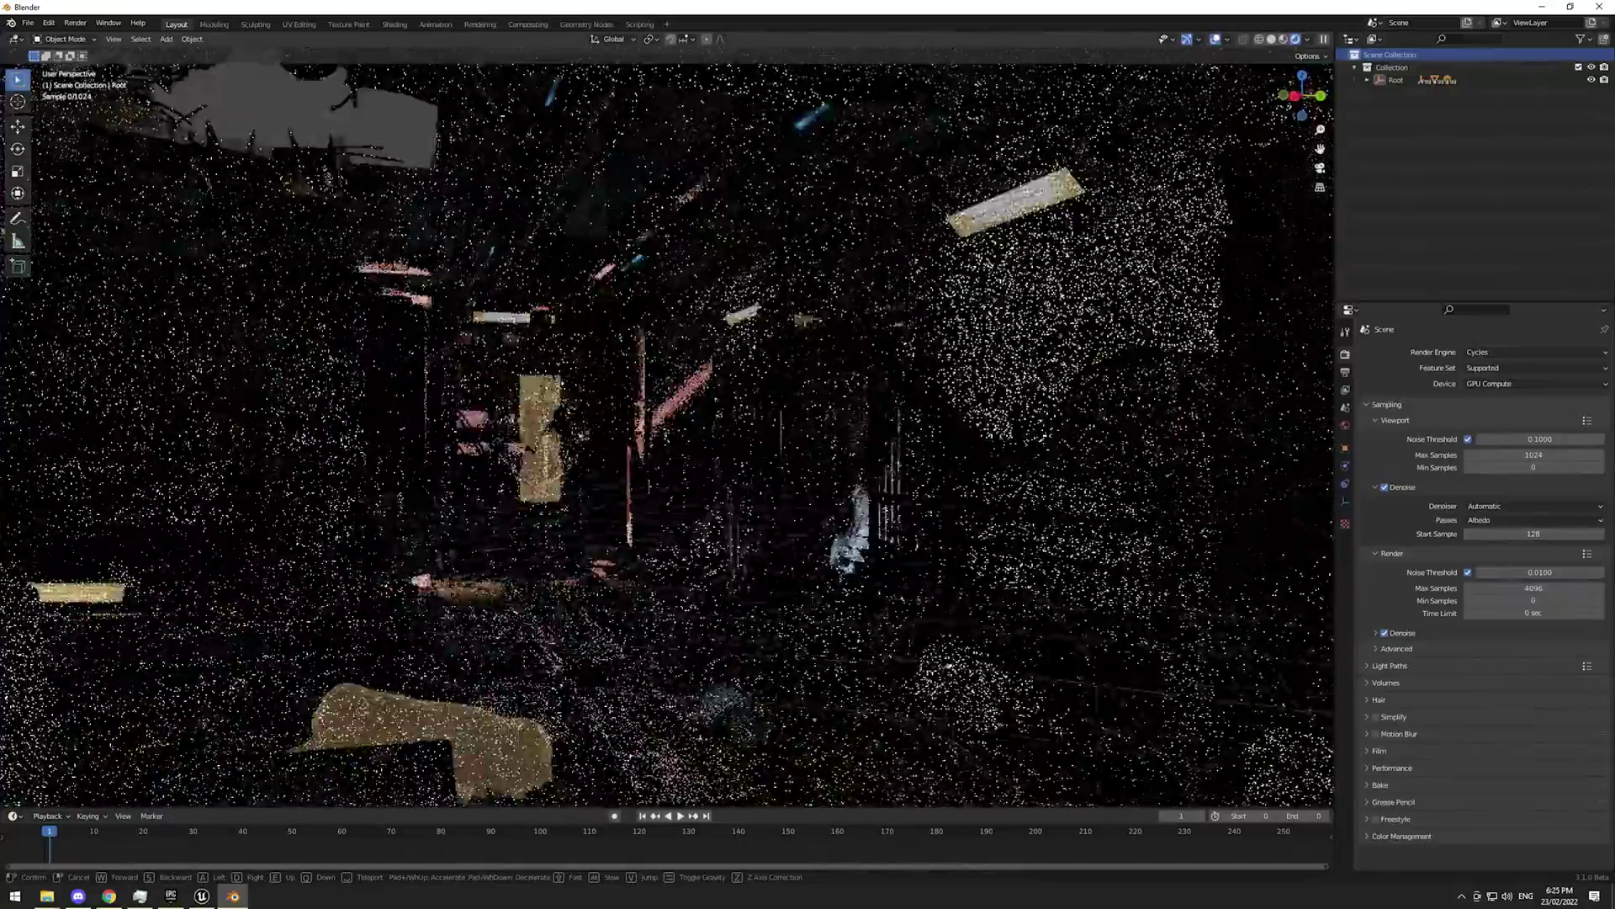
pyautogui.press('s')
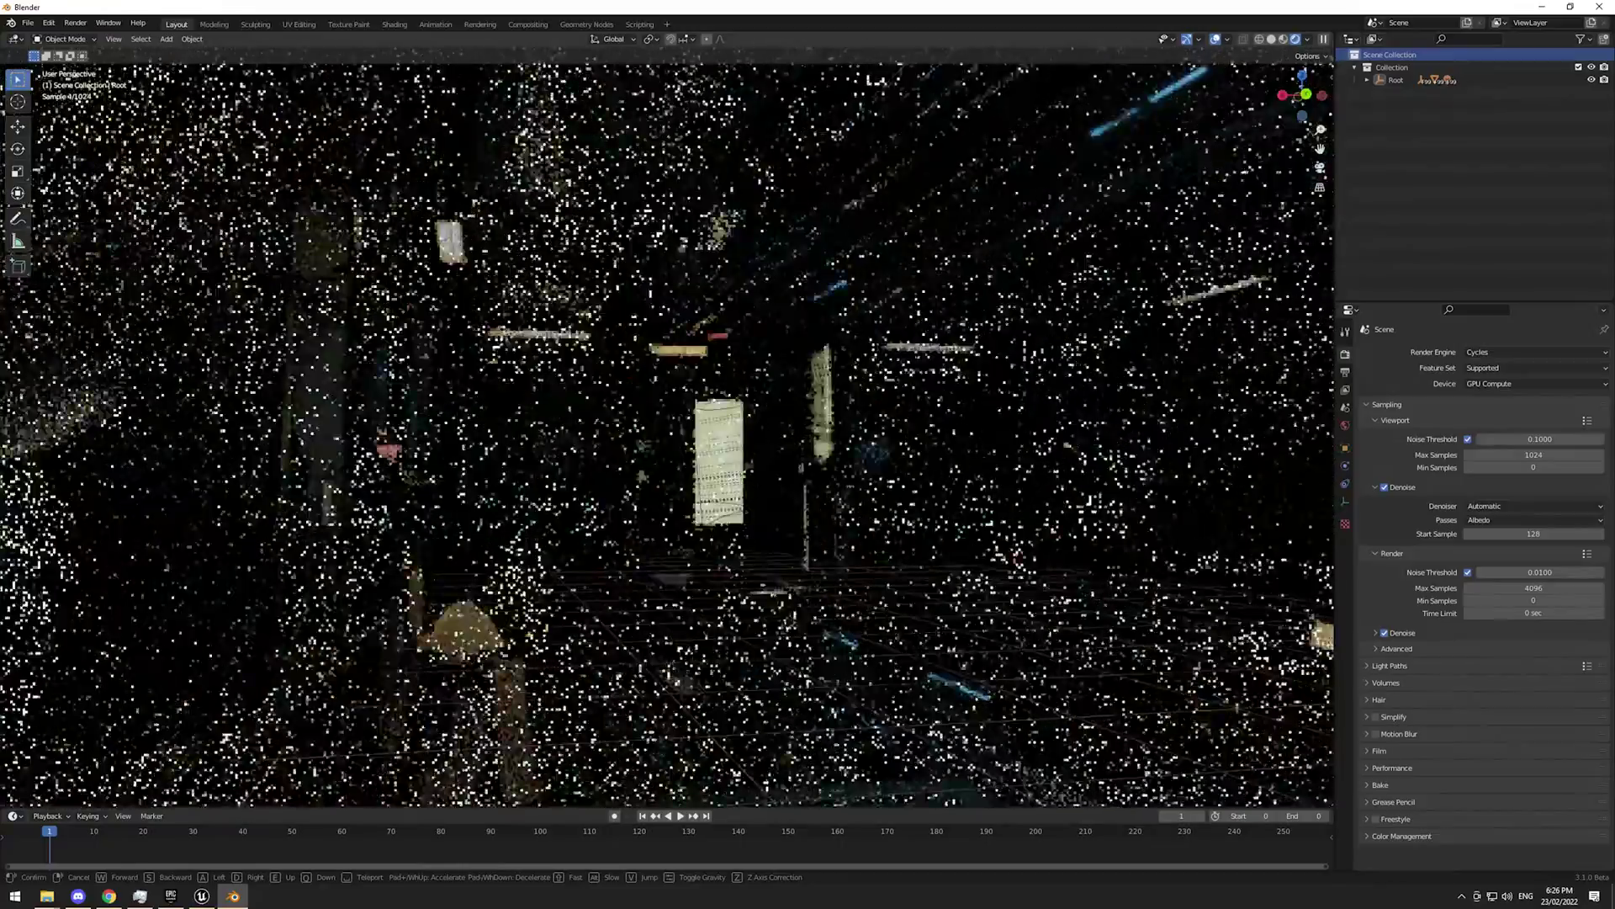
pyautogui.click(747, 295)
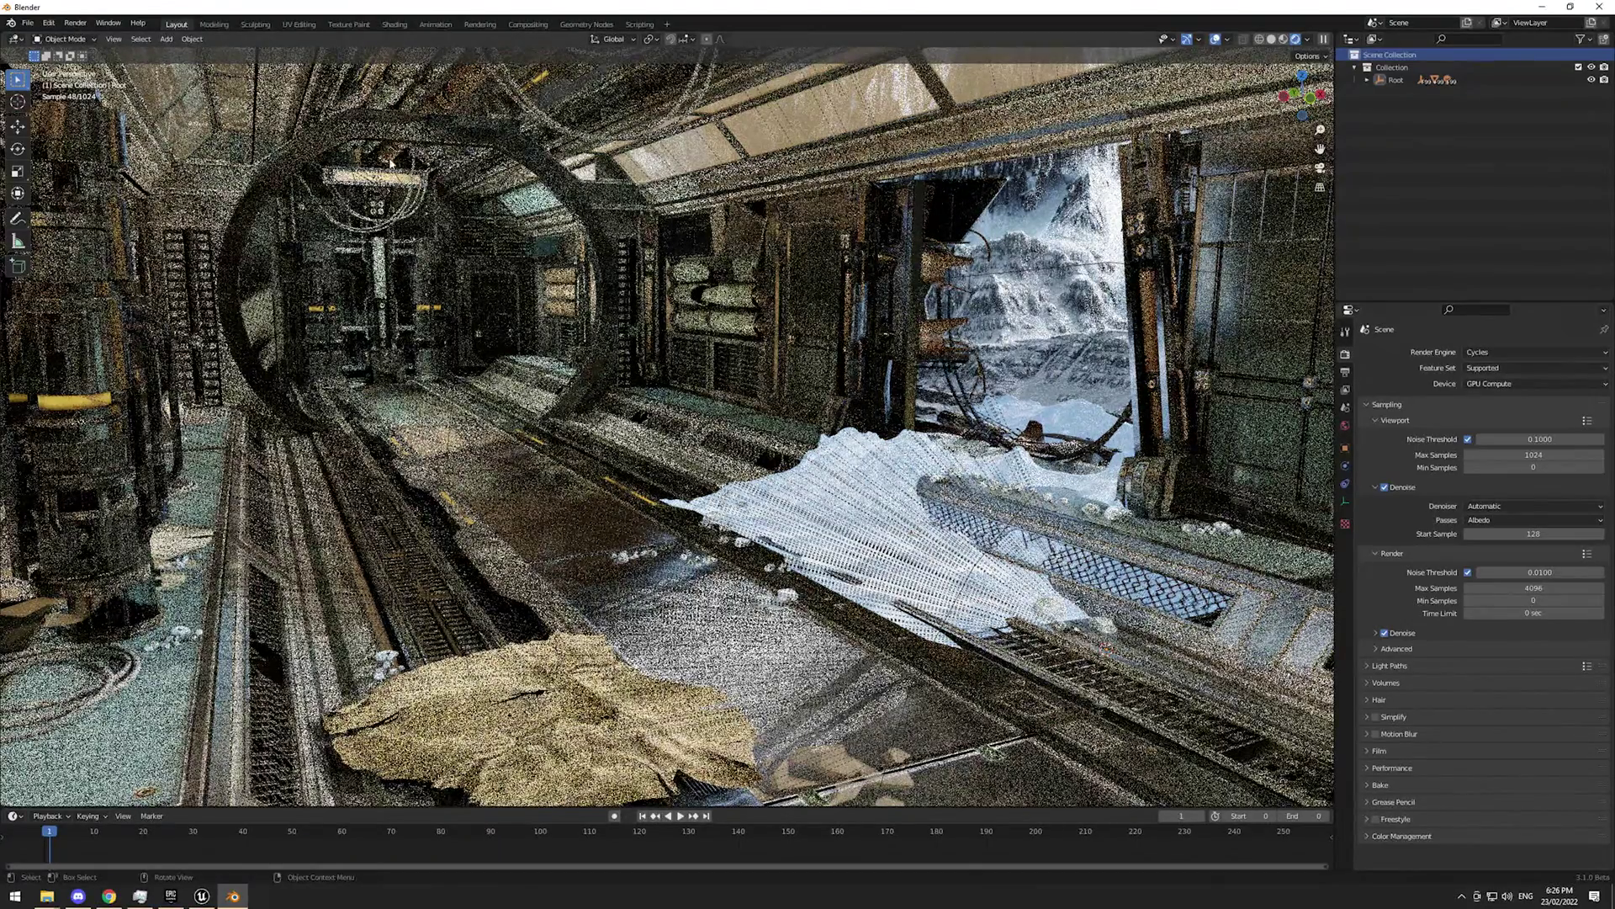
# - Switch back to Unreal Engine and view the same hall in the original level for comparison
pyautogui.click(1543, 7)
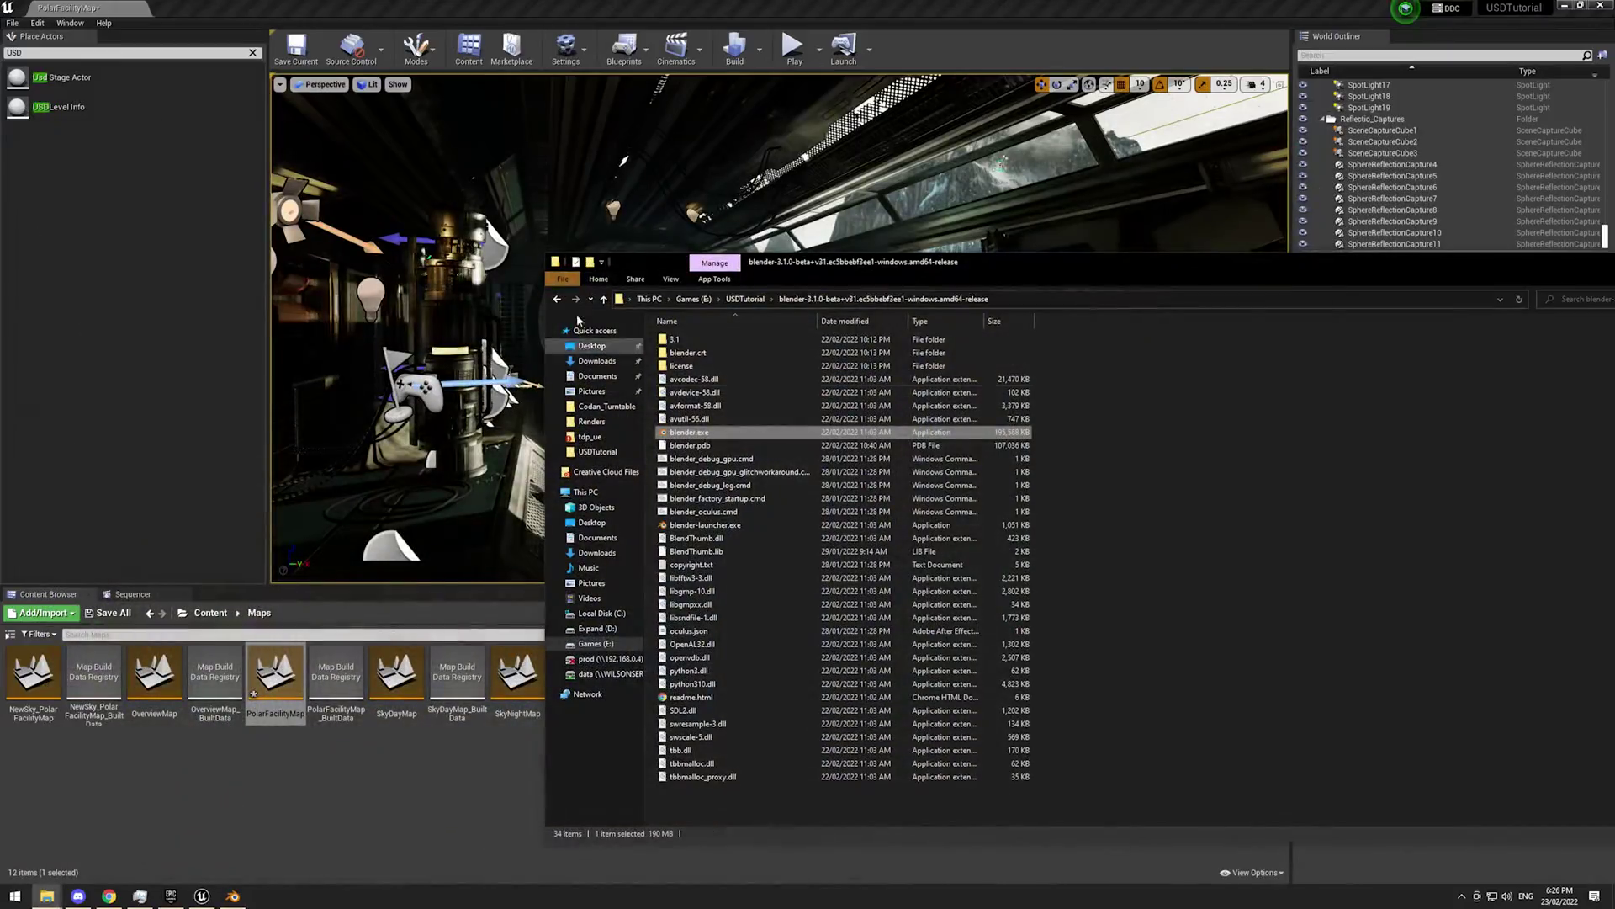
pyautogui.click(449, 3)
pyautogui.moveTo(656, 286); pyautogui.dragTo(706, 294, button='right')
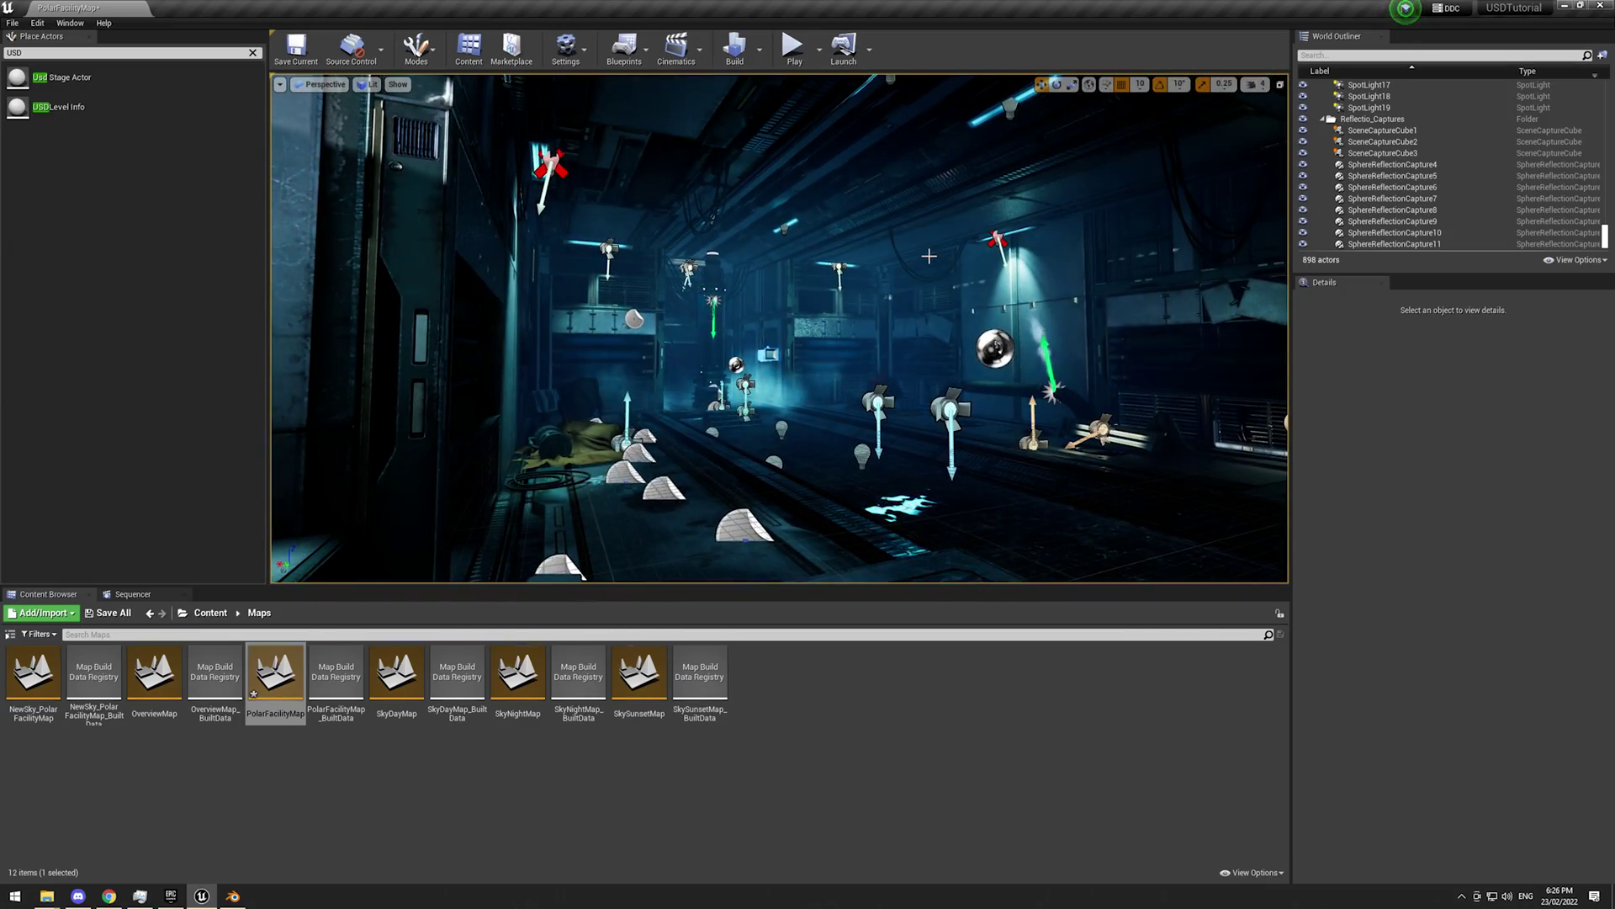